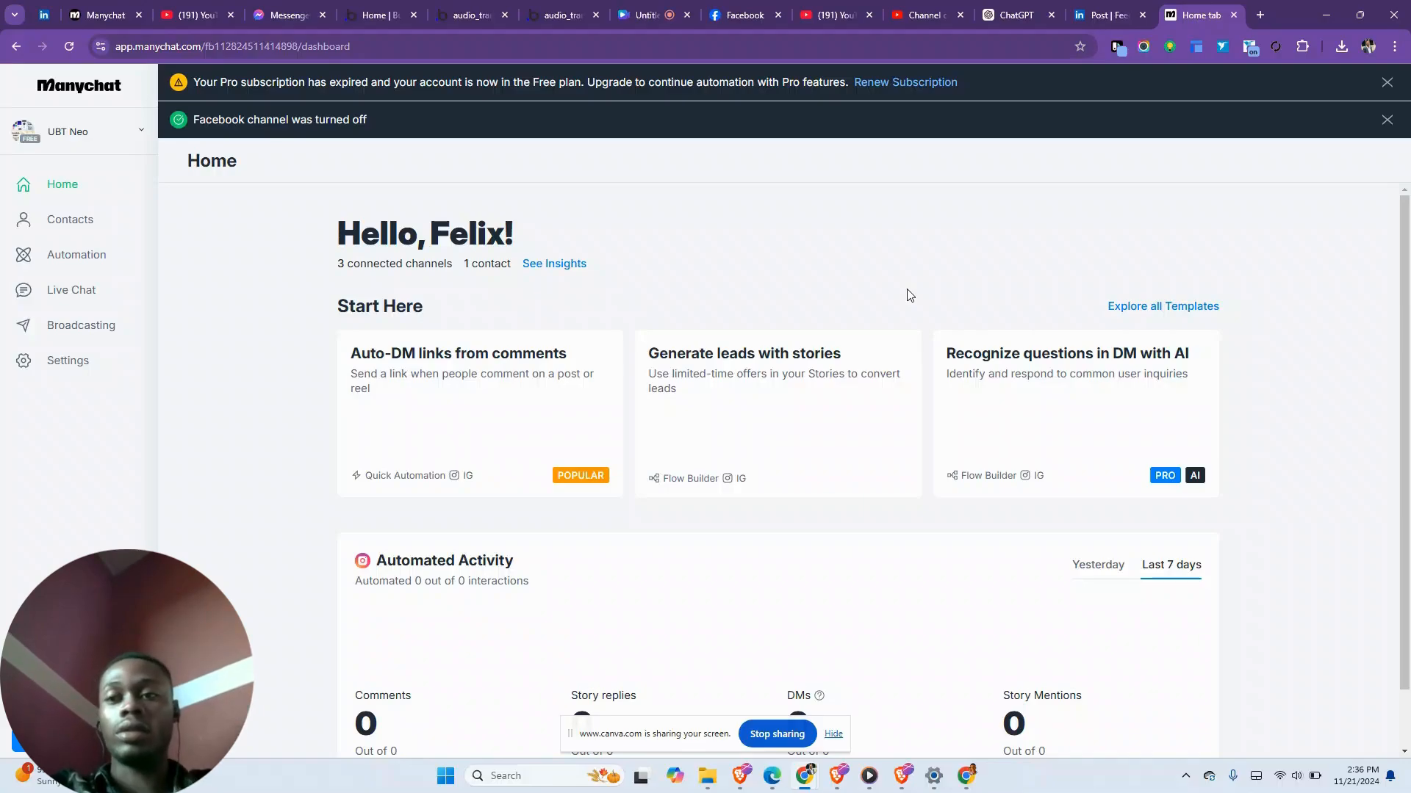
# - Dismiss the 'Facebook channel was turned off' and 'Pro subscription expired' banners
pyautogui.click(1386, 120)
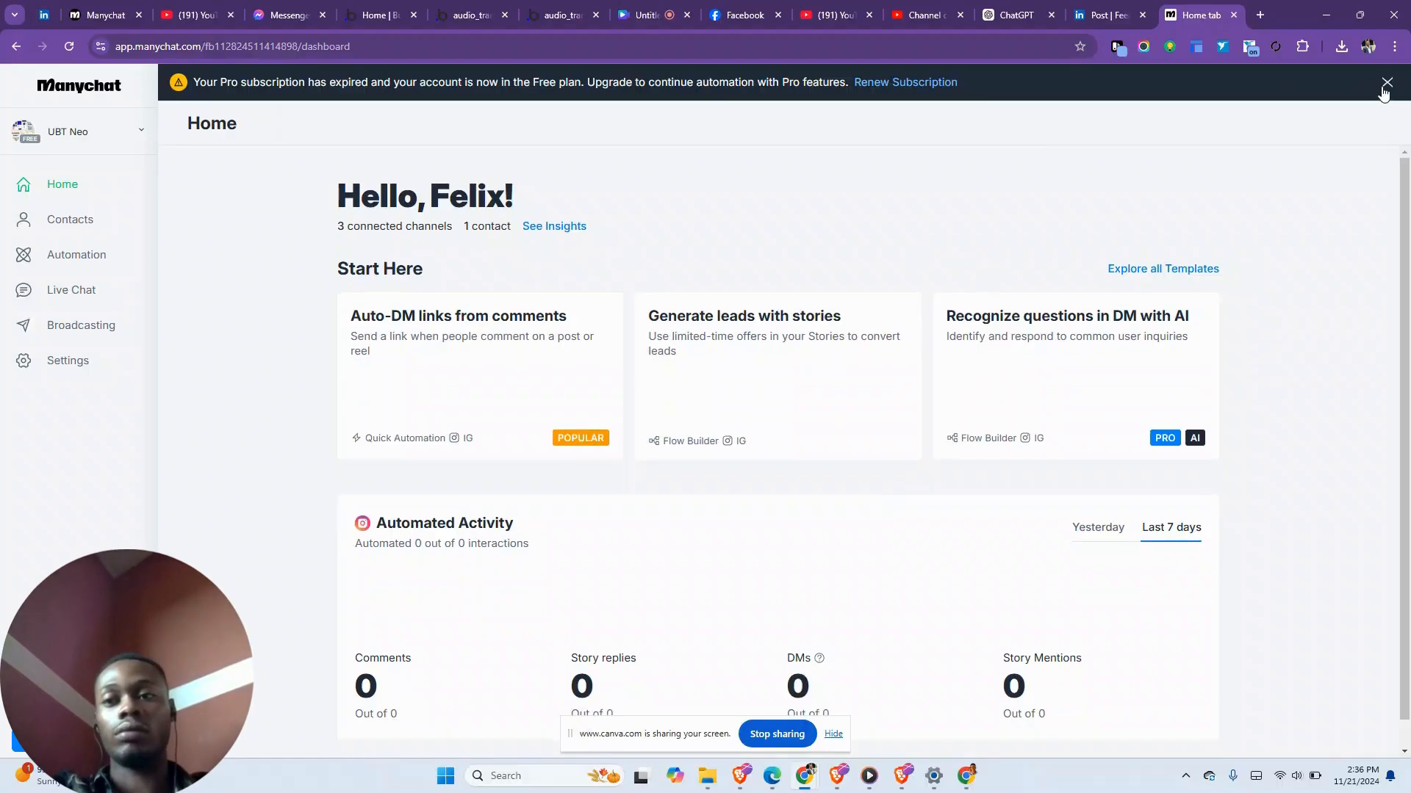
pyautogui.click(1386, 83)
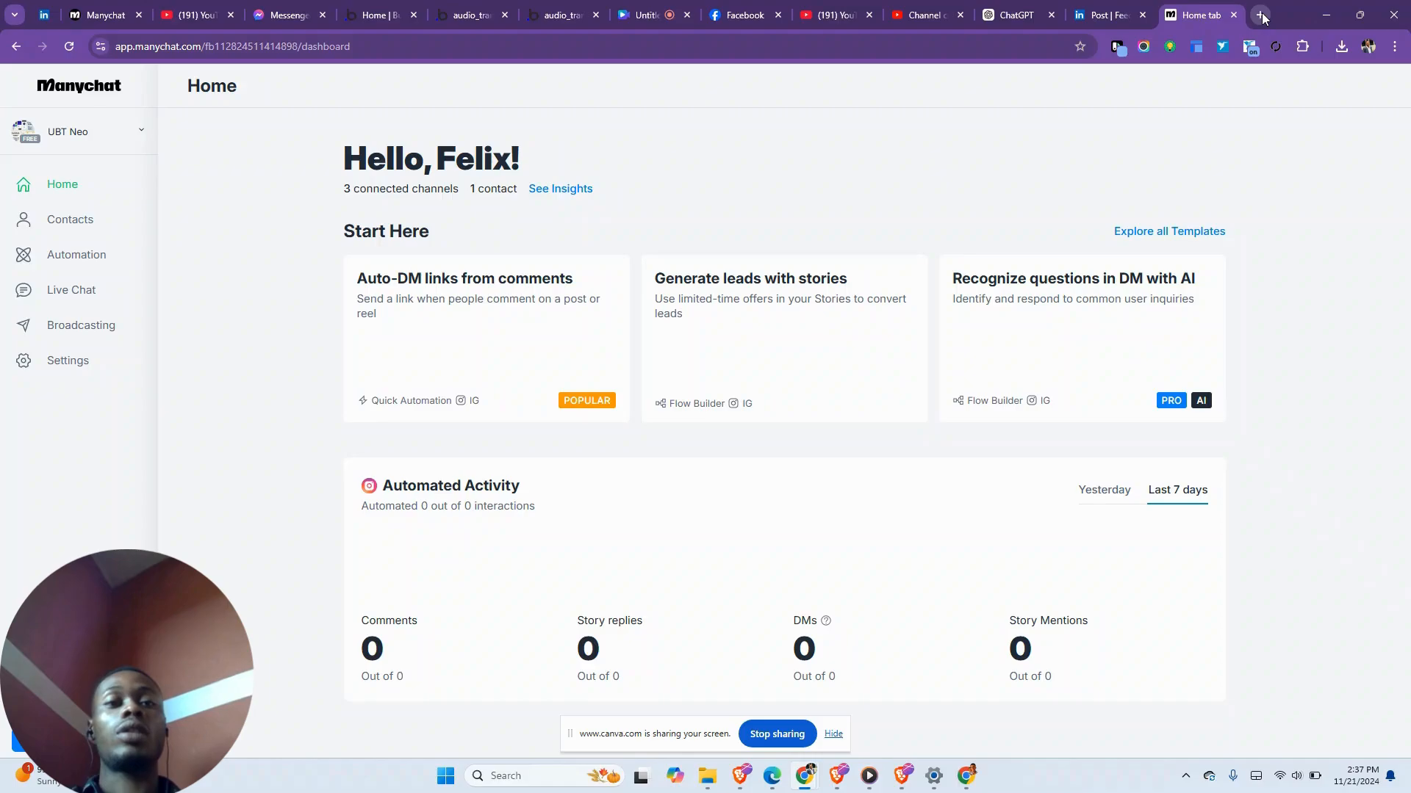
# - Open platform.openai.com in a new browser tab
pyautogui.click(1261, 15)
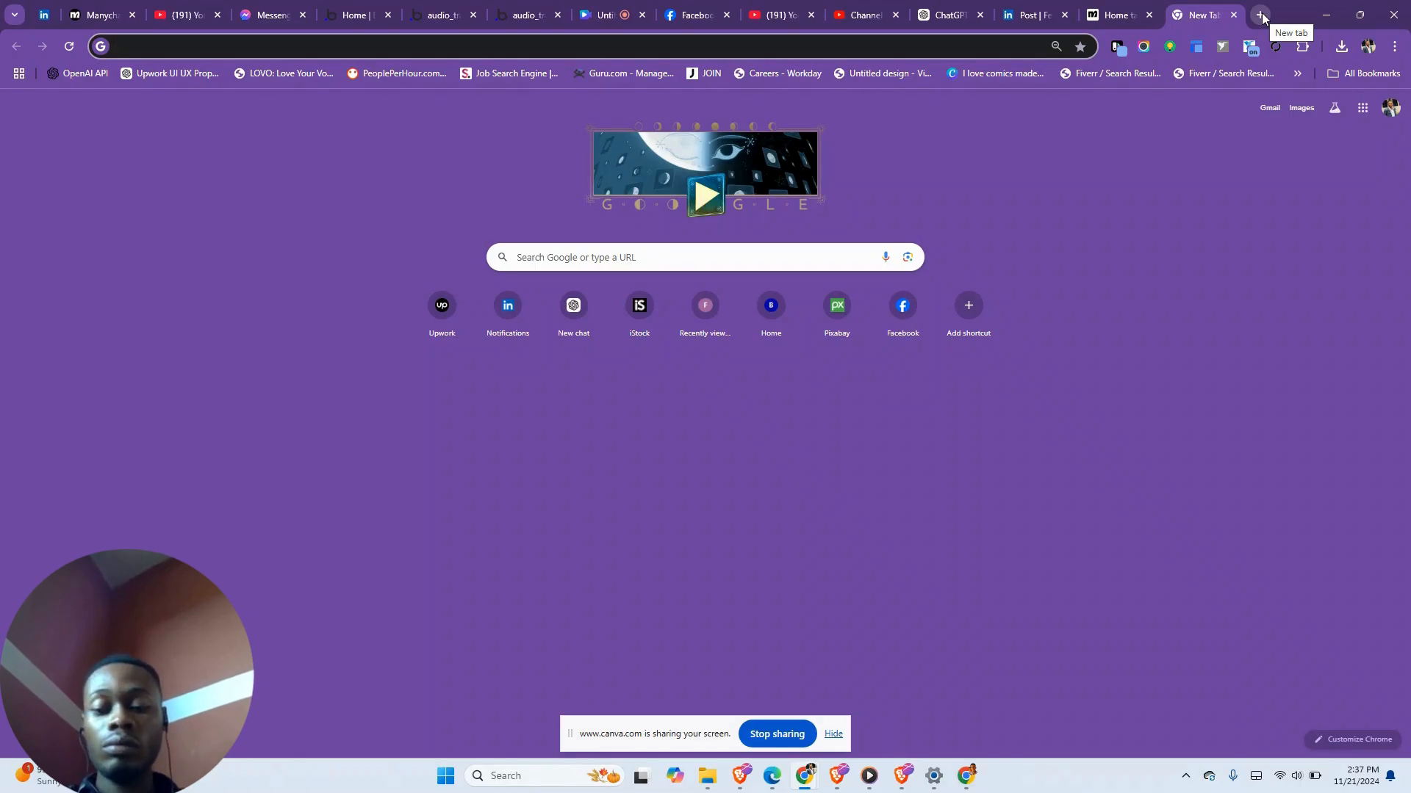
pyautogui.write('OPE')
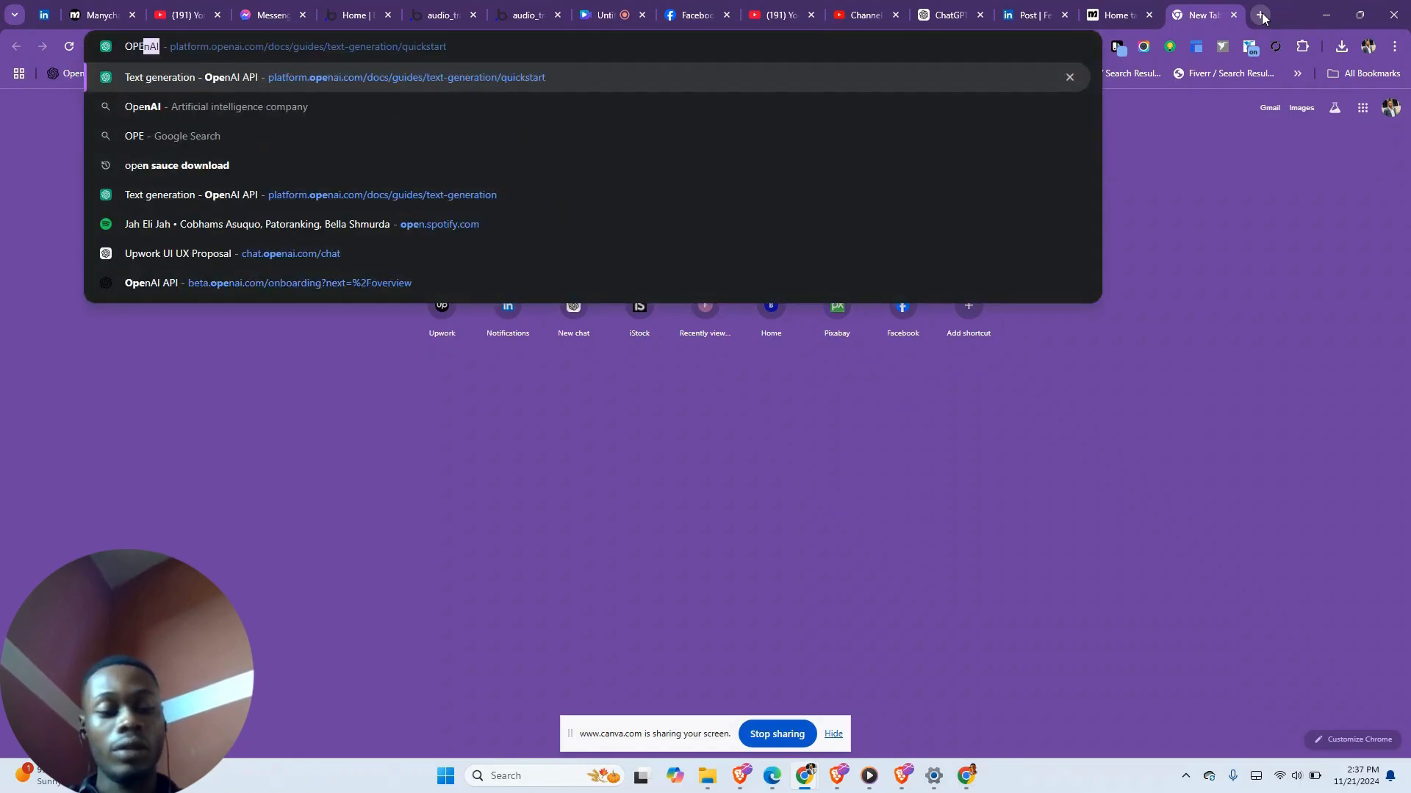
pyautogui.press('Return')
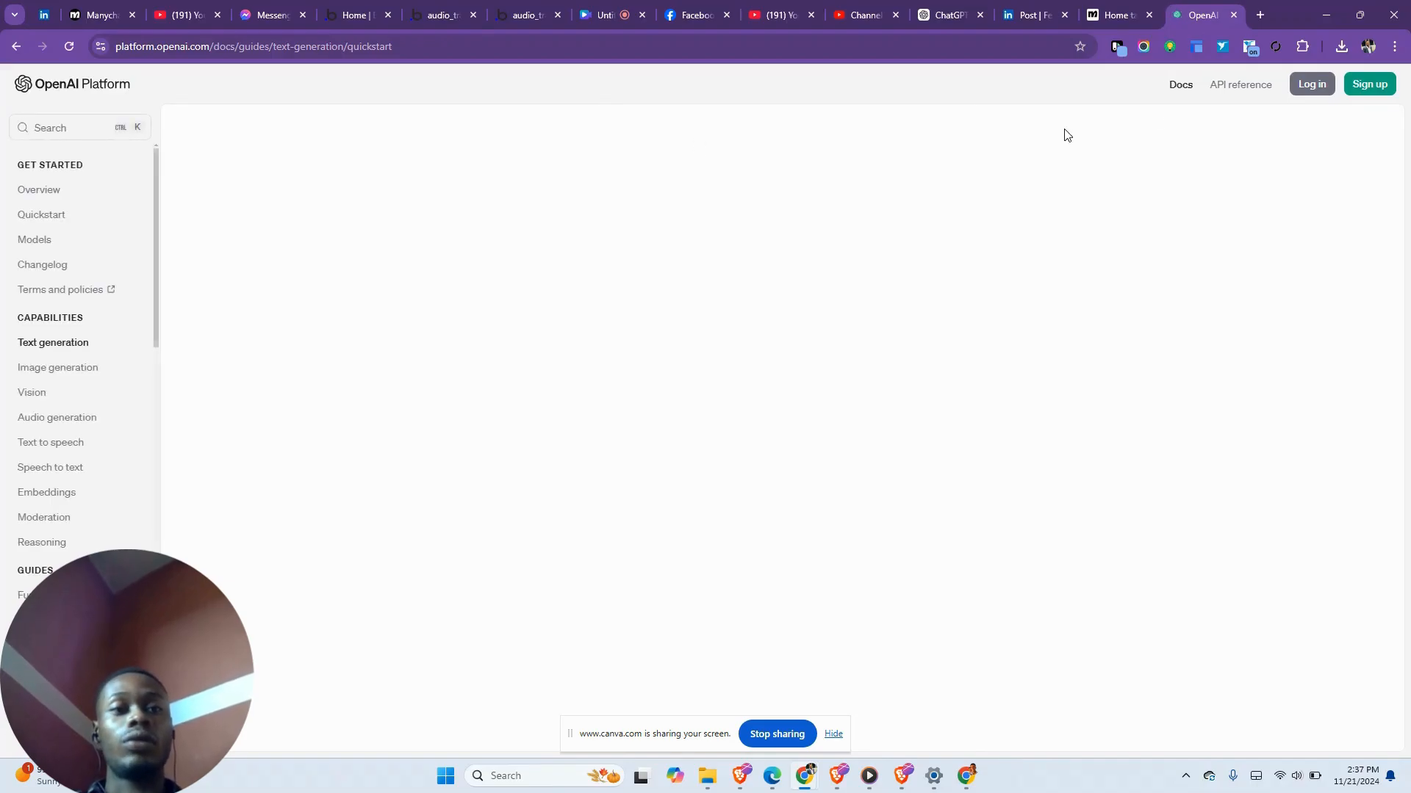
# - Log in to OpenAI Platform with Google, retrying after the first attempt errors
pyautogui.click(1324, 89)
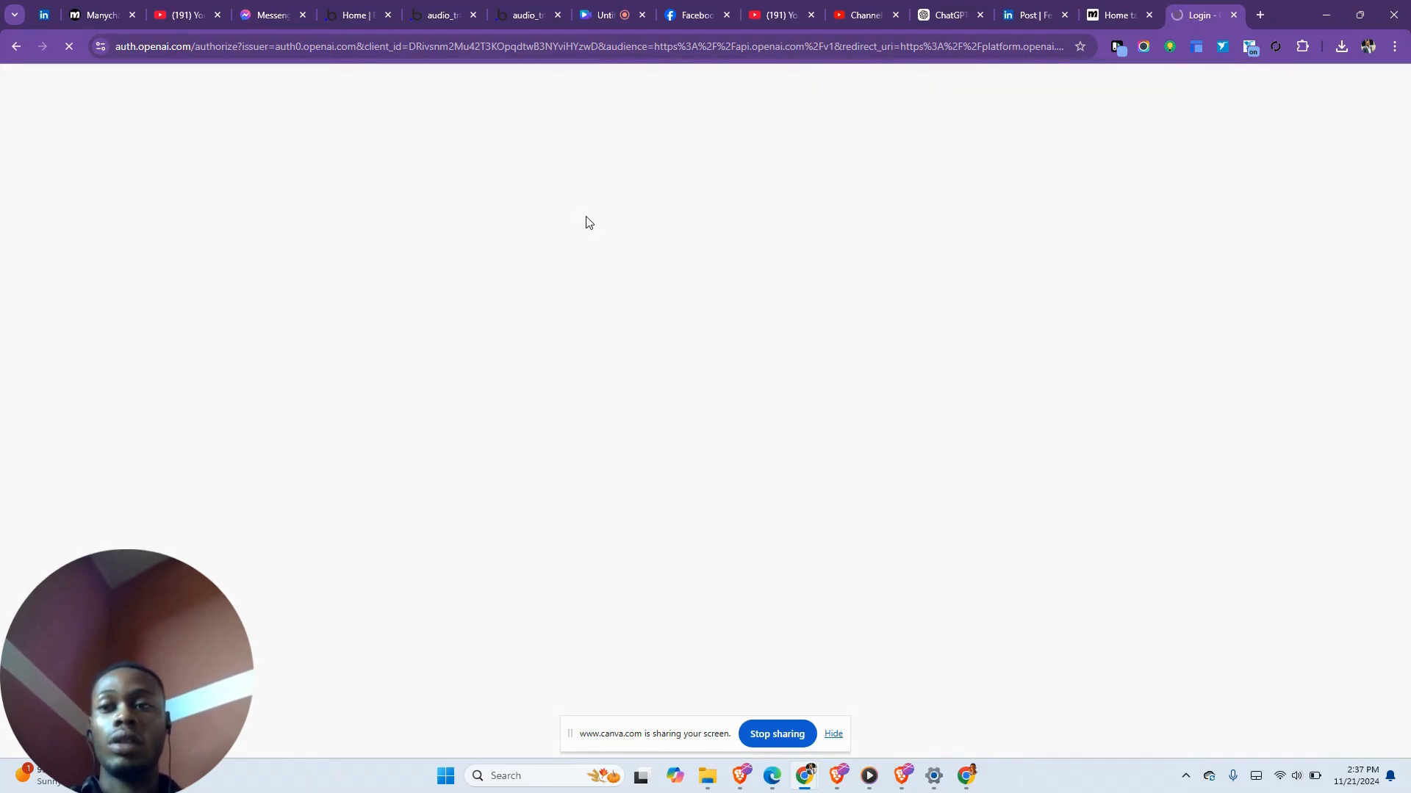
pyautogui.click(667, 446)
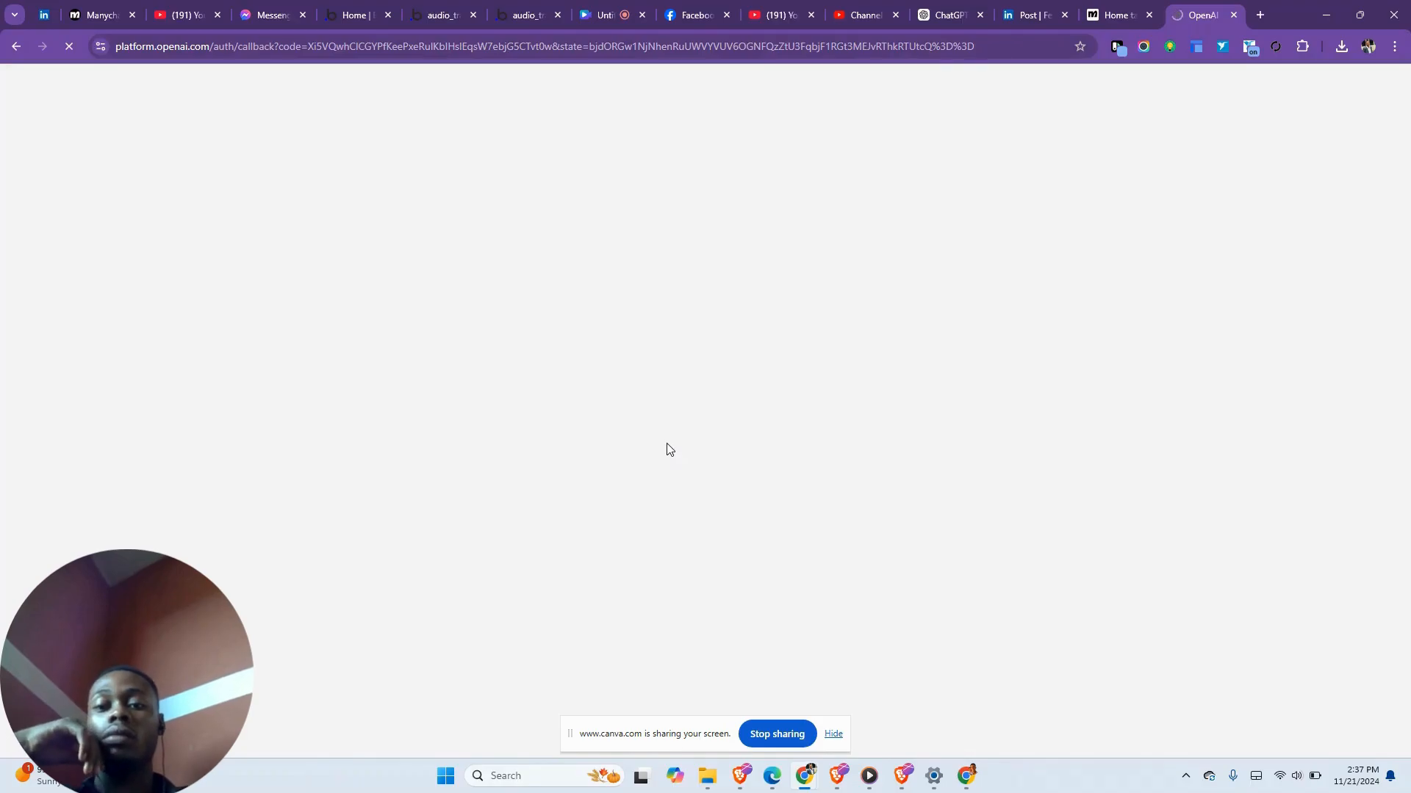
pyautogui.click(695, 420)
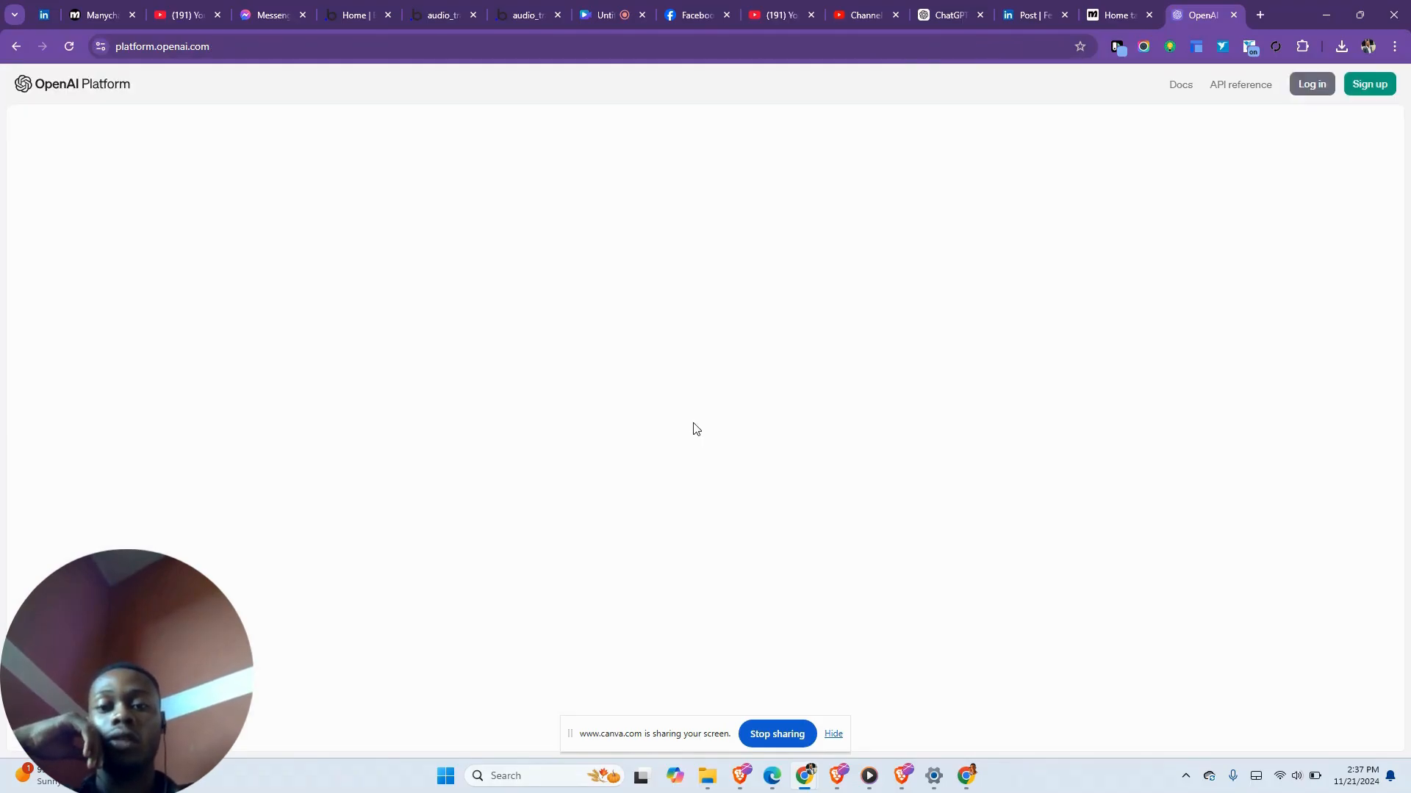
pyautogui.click(1311, 84)
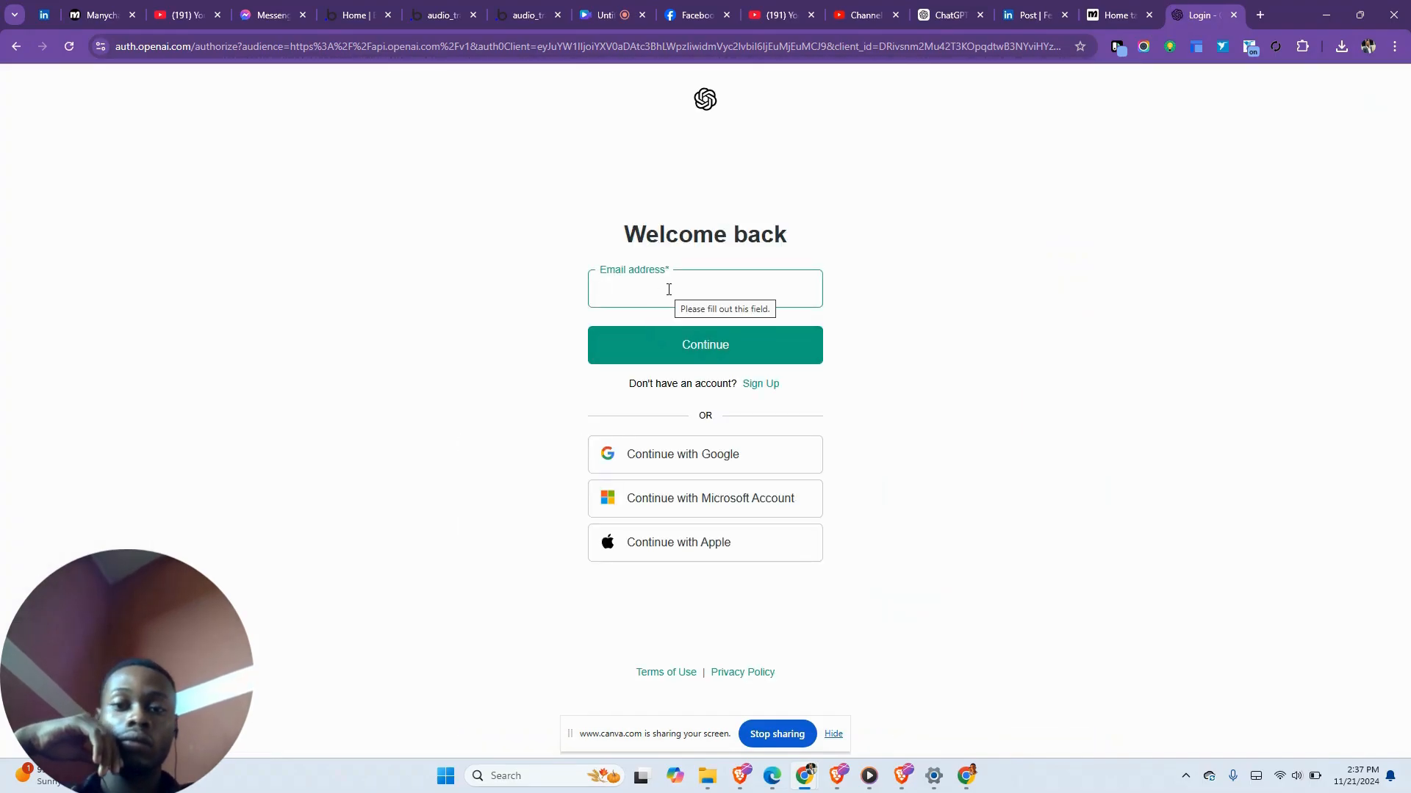
pyautogui.click(662, 475)
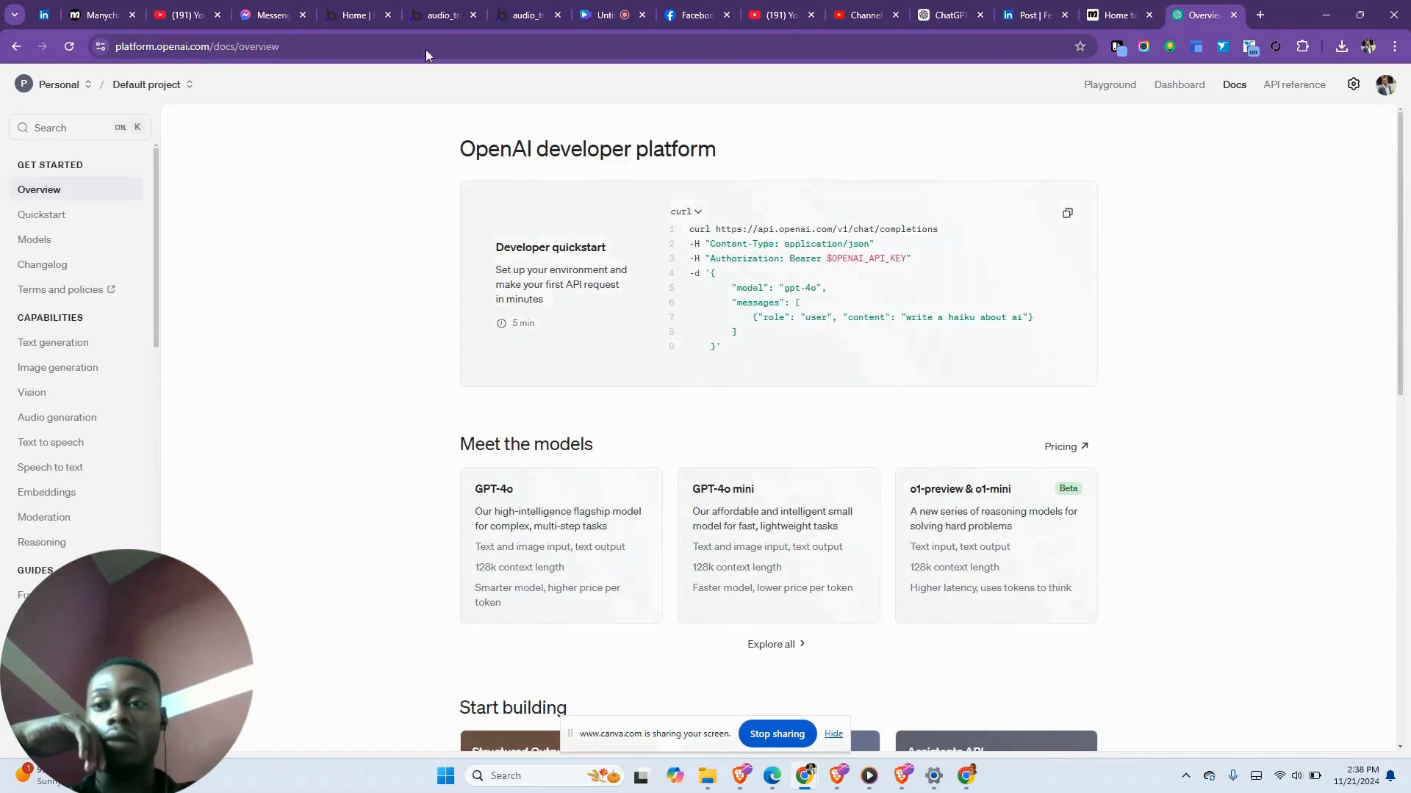
pyautogui.click(1386, 85)
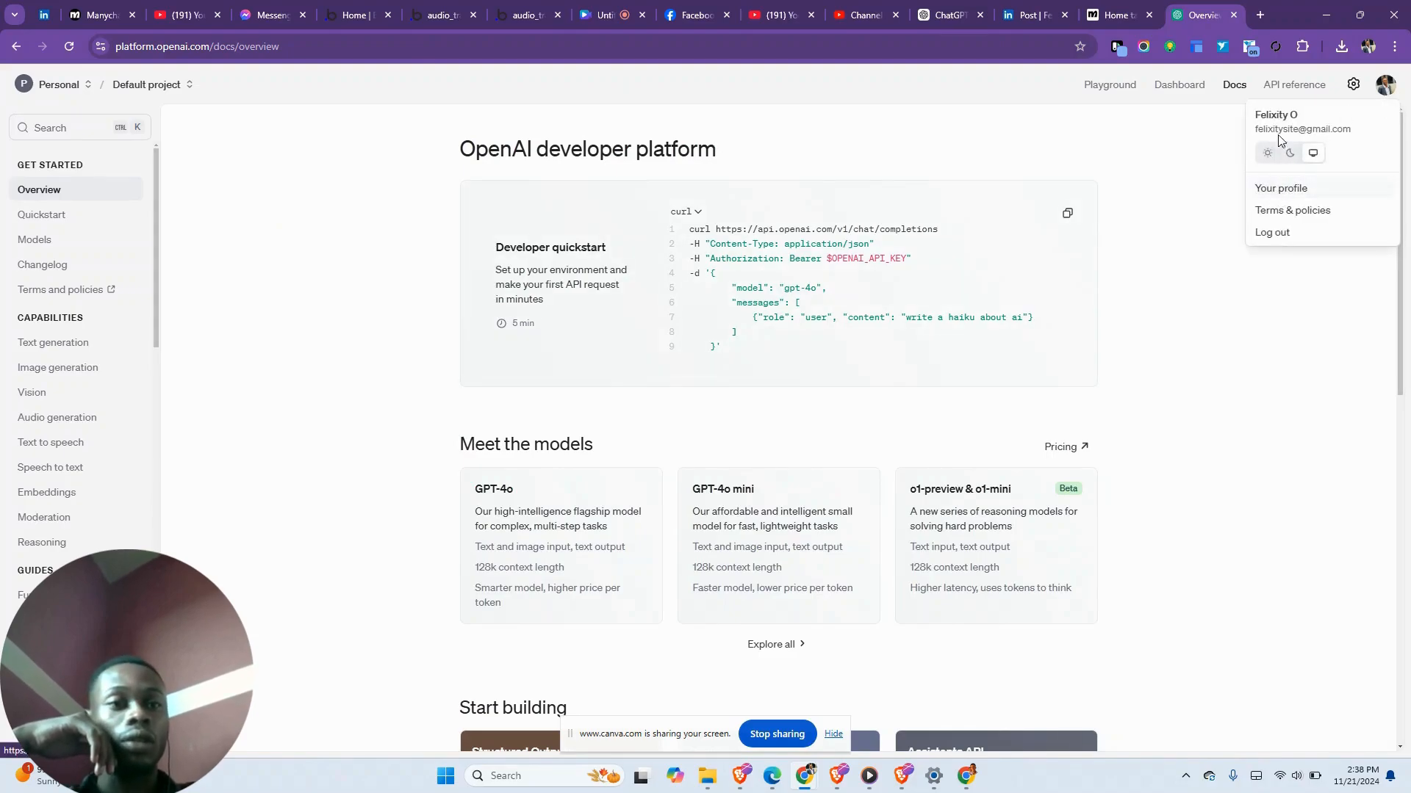
# - On the API keys page, start a new secret key owned by you named CHATBOT TEST
pyautogui.click(1175, 92)
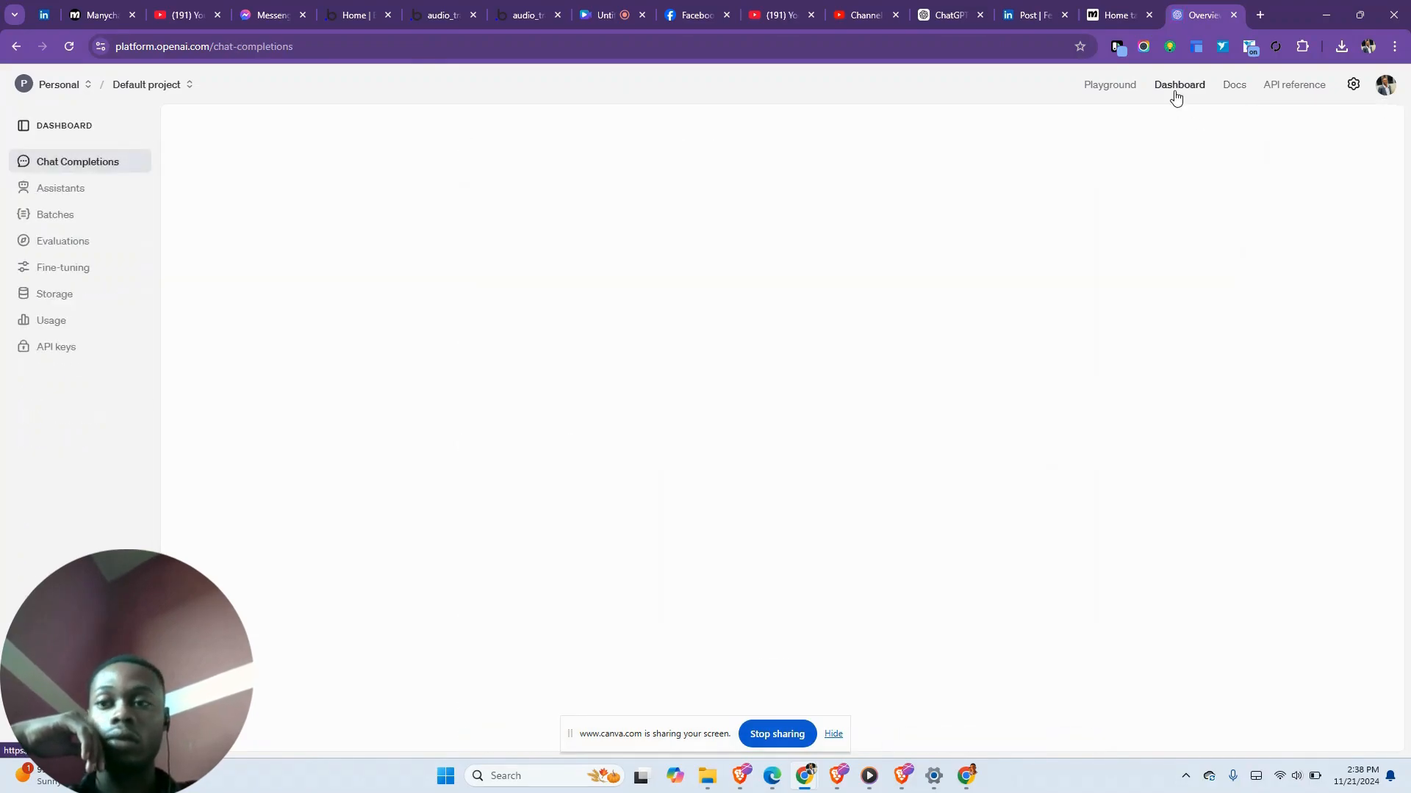
pyautogui.click(46, 359)
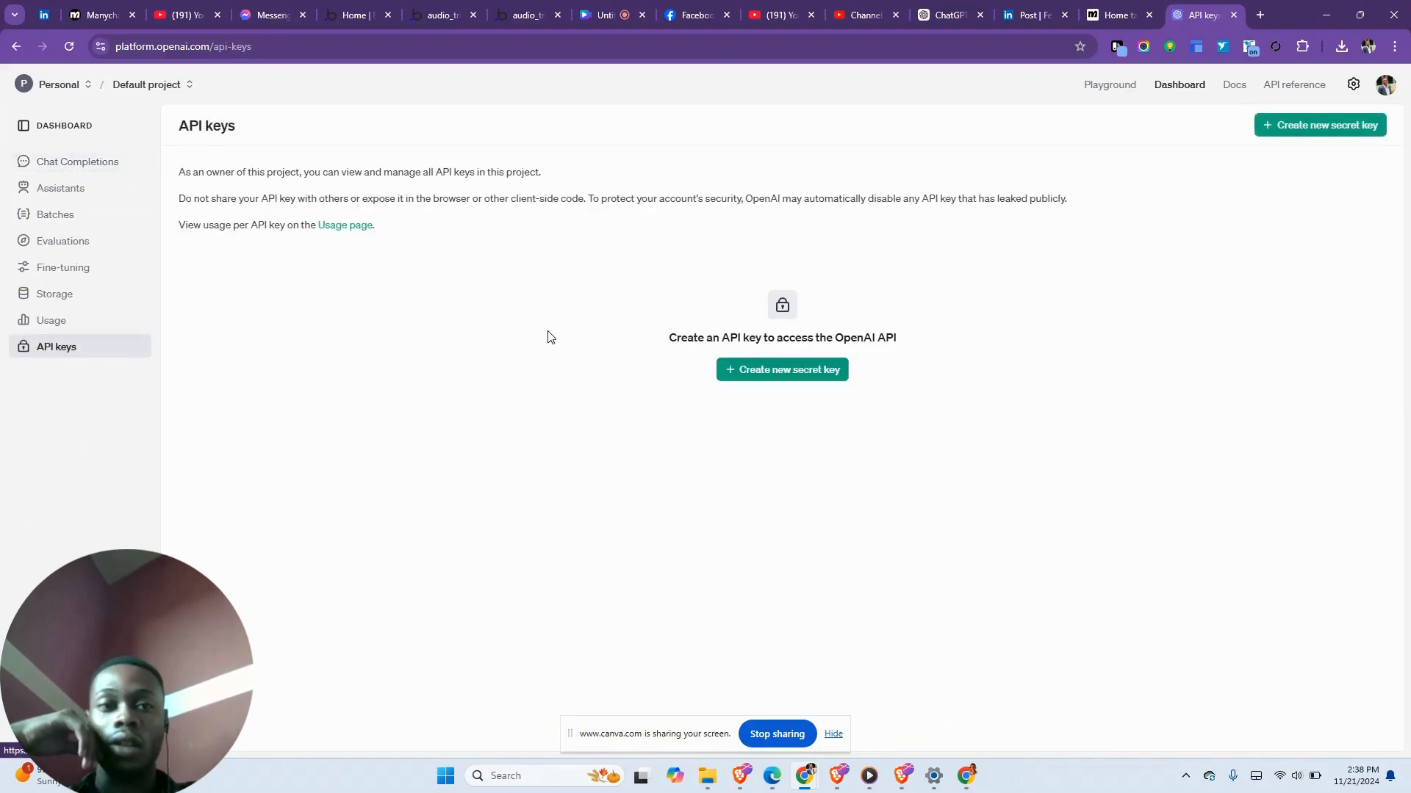
pyautogui.click(733, 371)
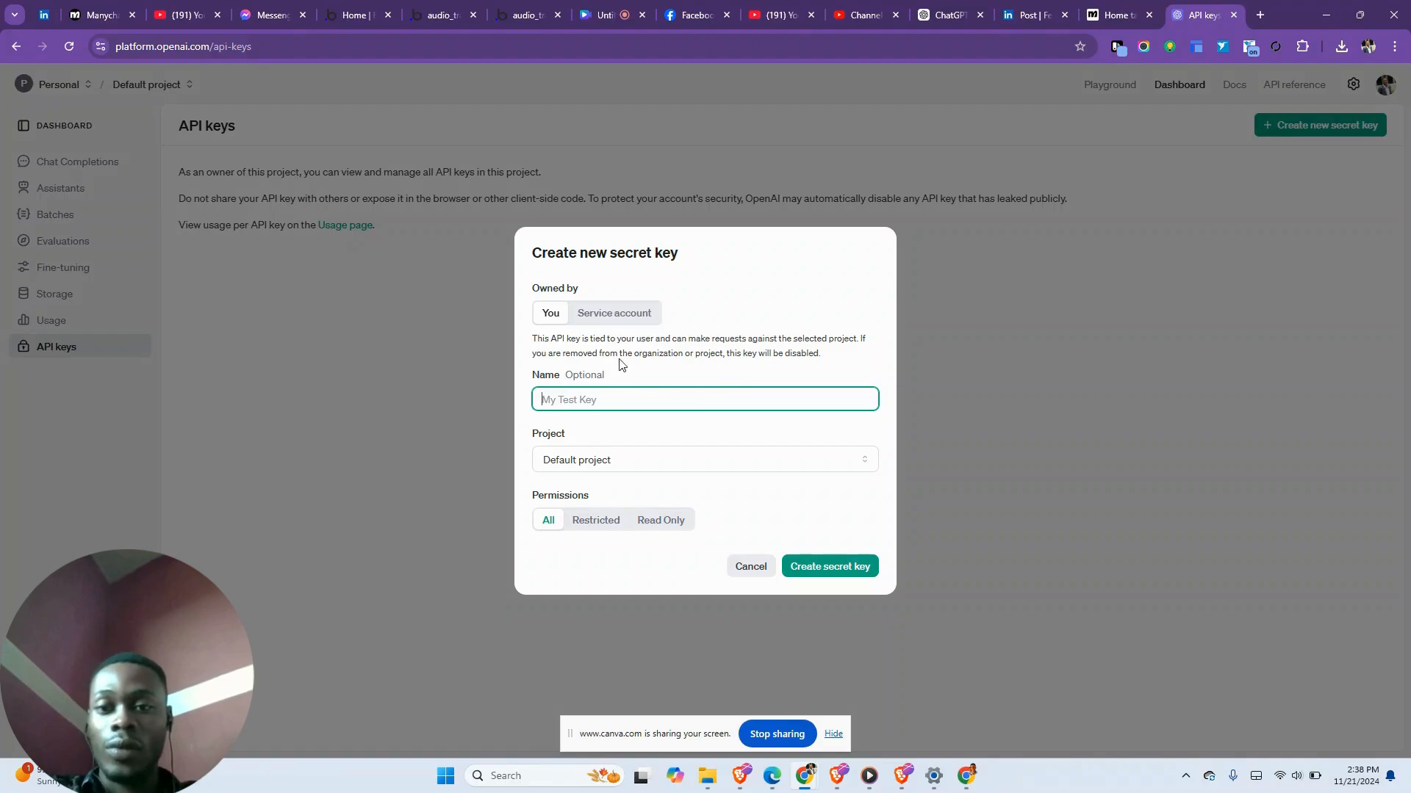
pyautogui.click(611, 318)
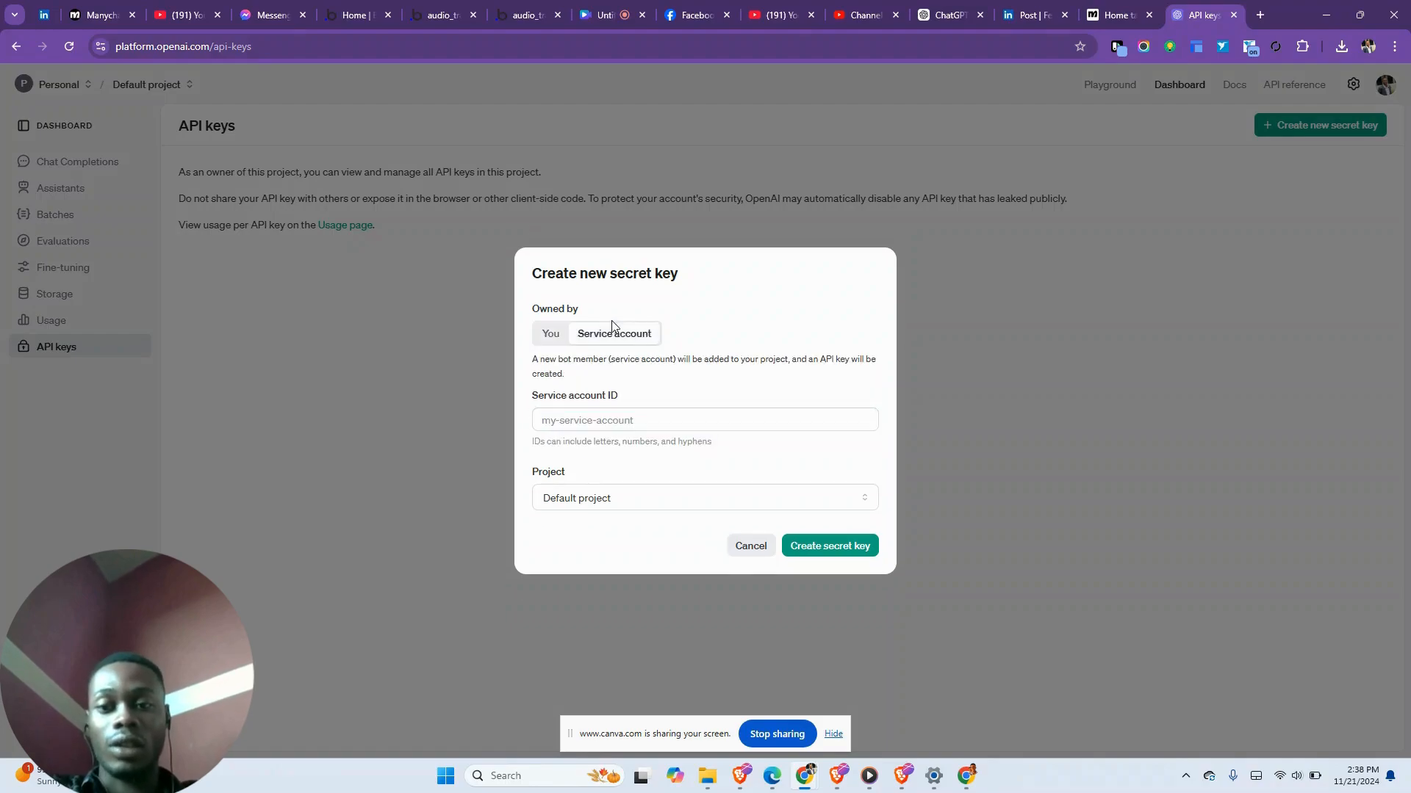
pyautogui.click(553, 335)
pyautogui.click(582, 402)
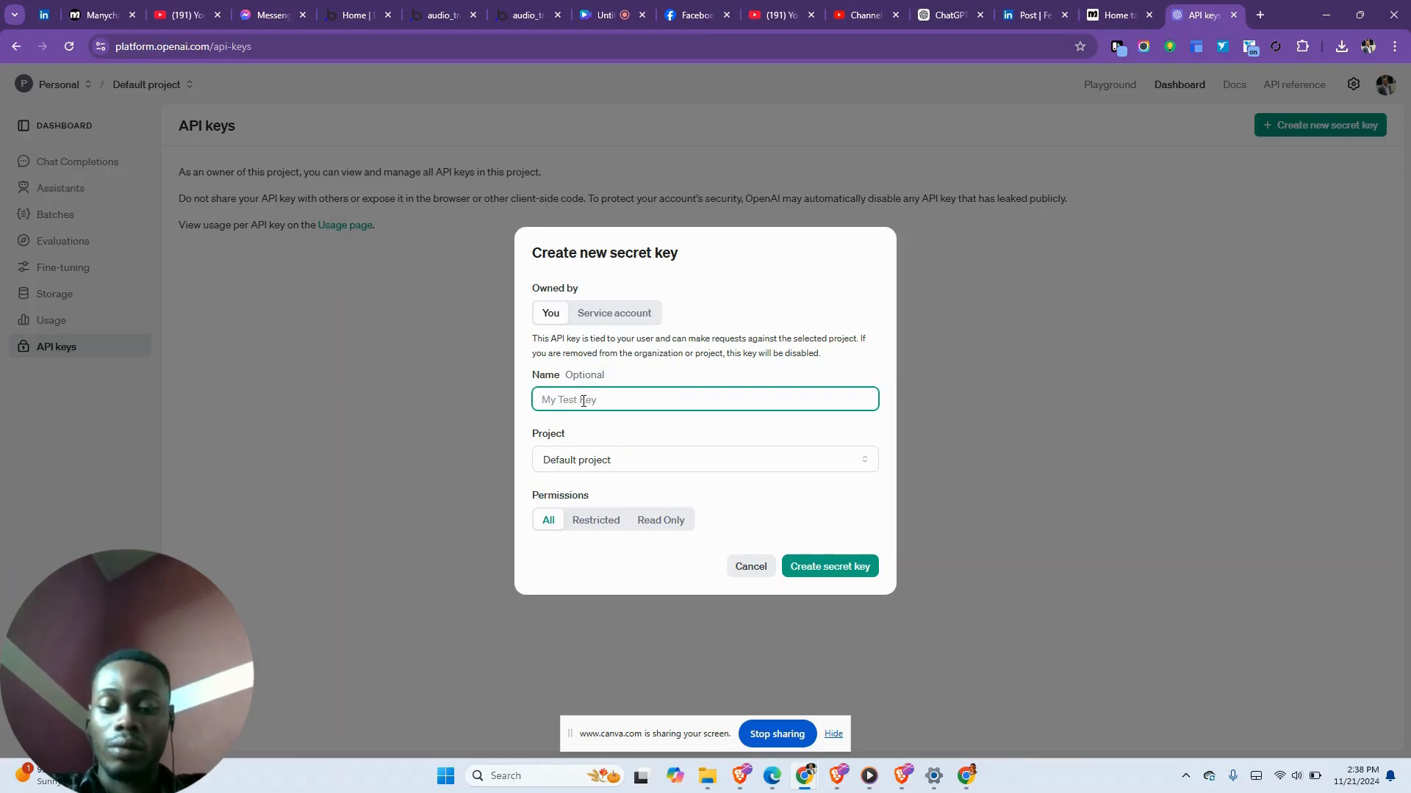
pyautogui.write('CHAT')
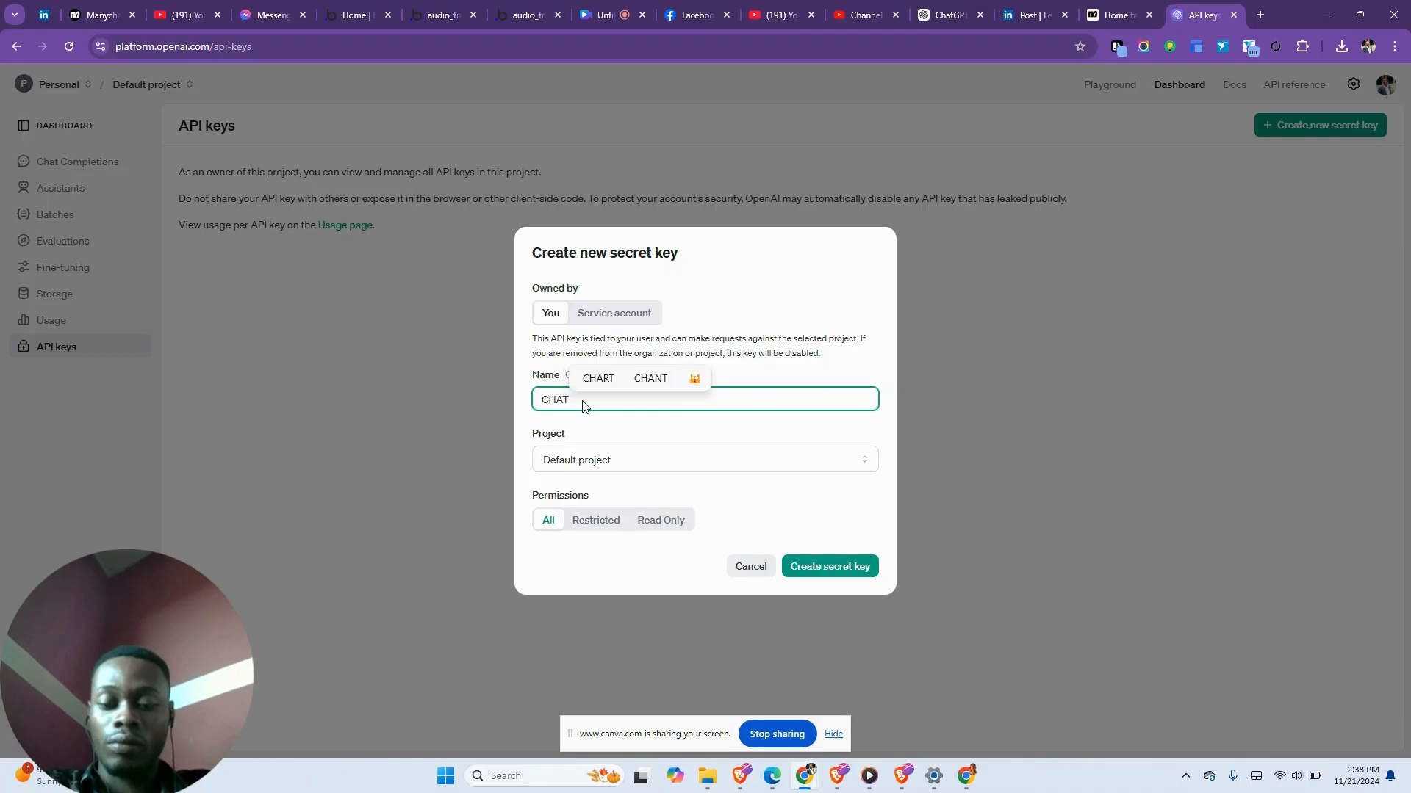
pyautogui.write('BOT T')
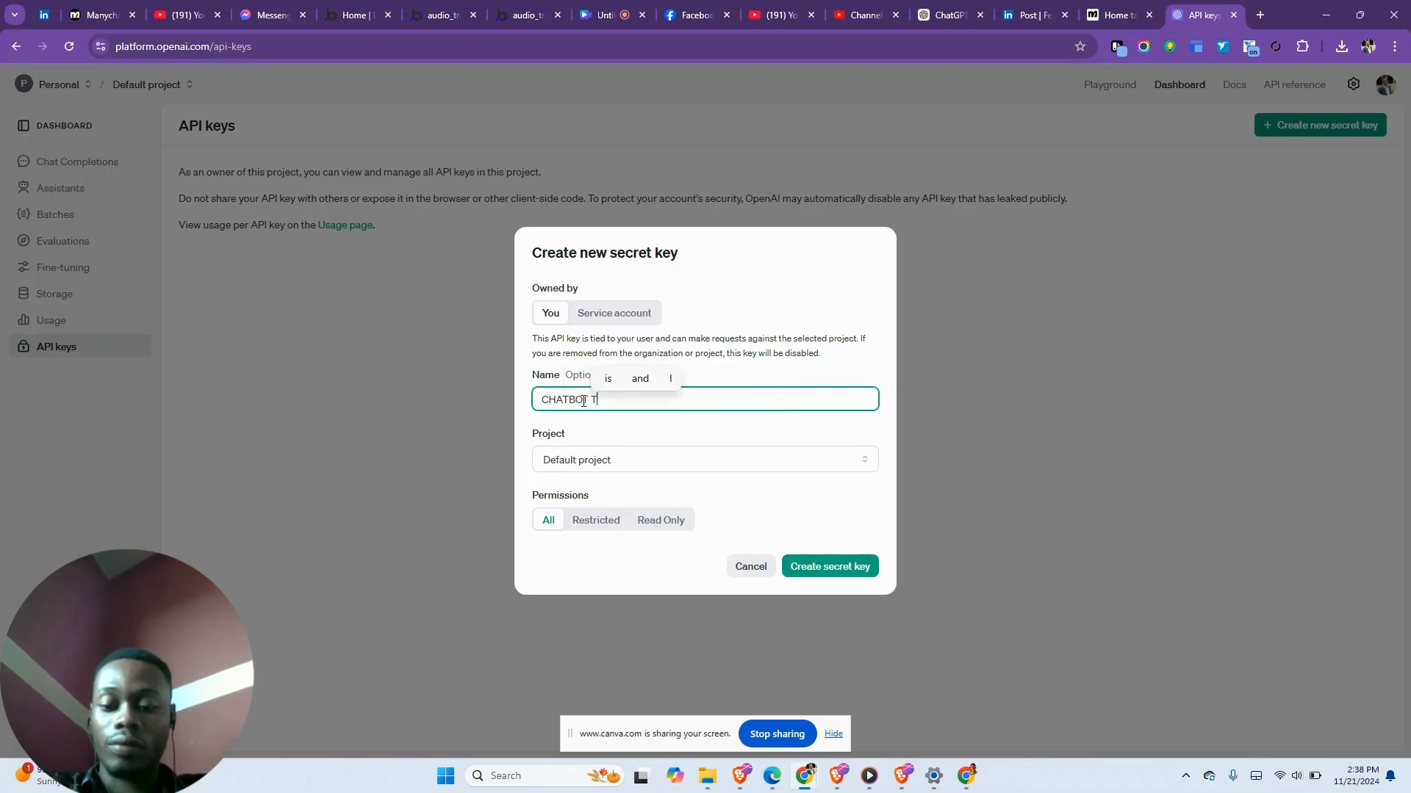
pyautogui.write('EST')
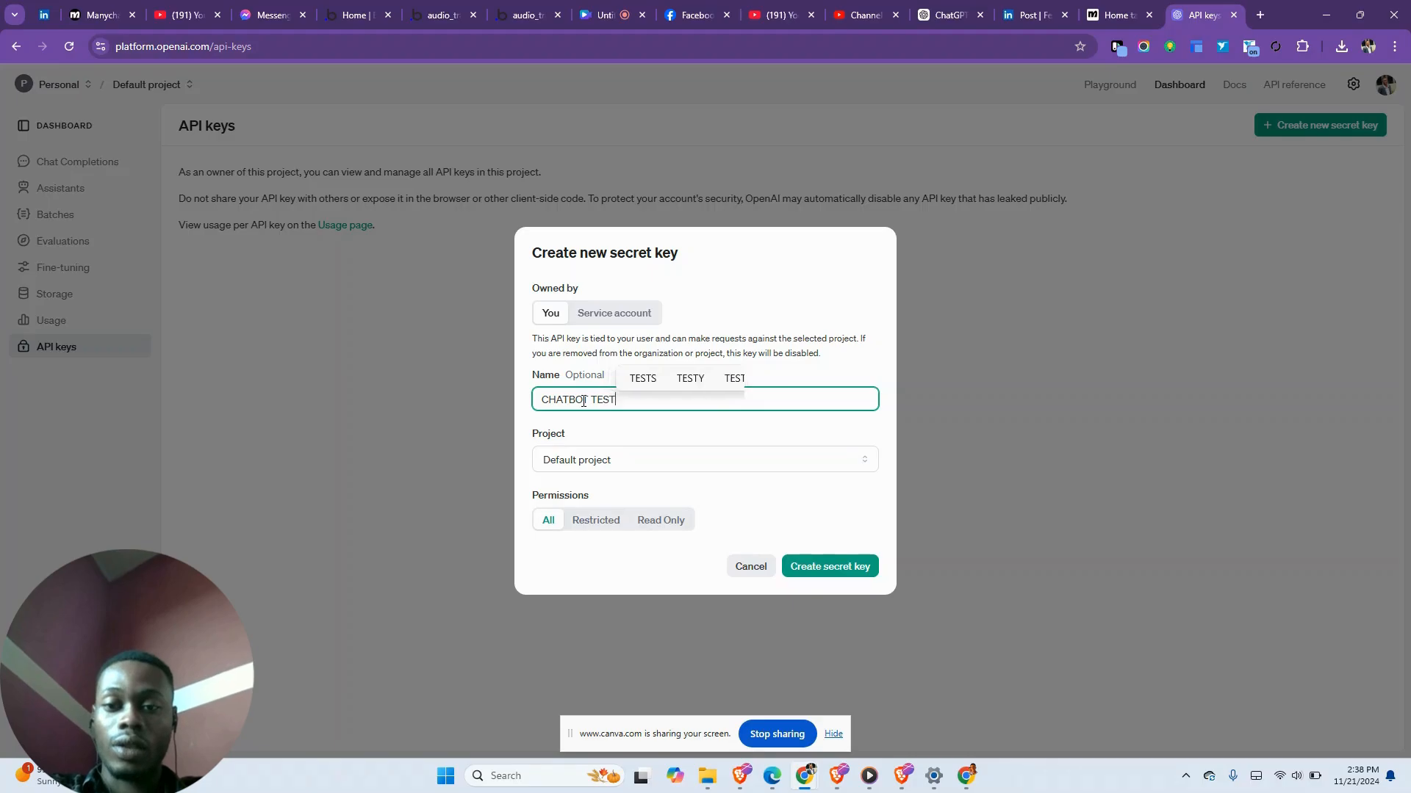
# - Keep the Default project and All permissions, then create the key and close the confirmation
pyautogui.click(623, 467)
pyautogui.click(632, 449)
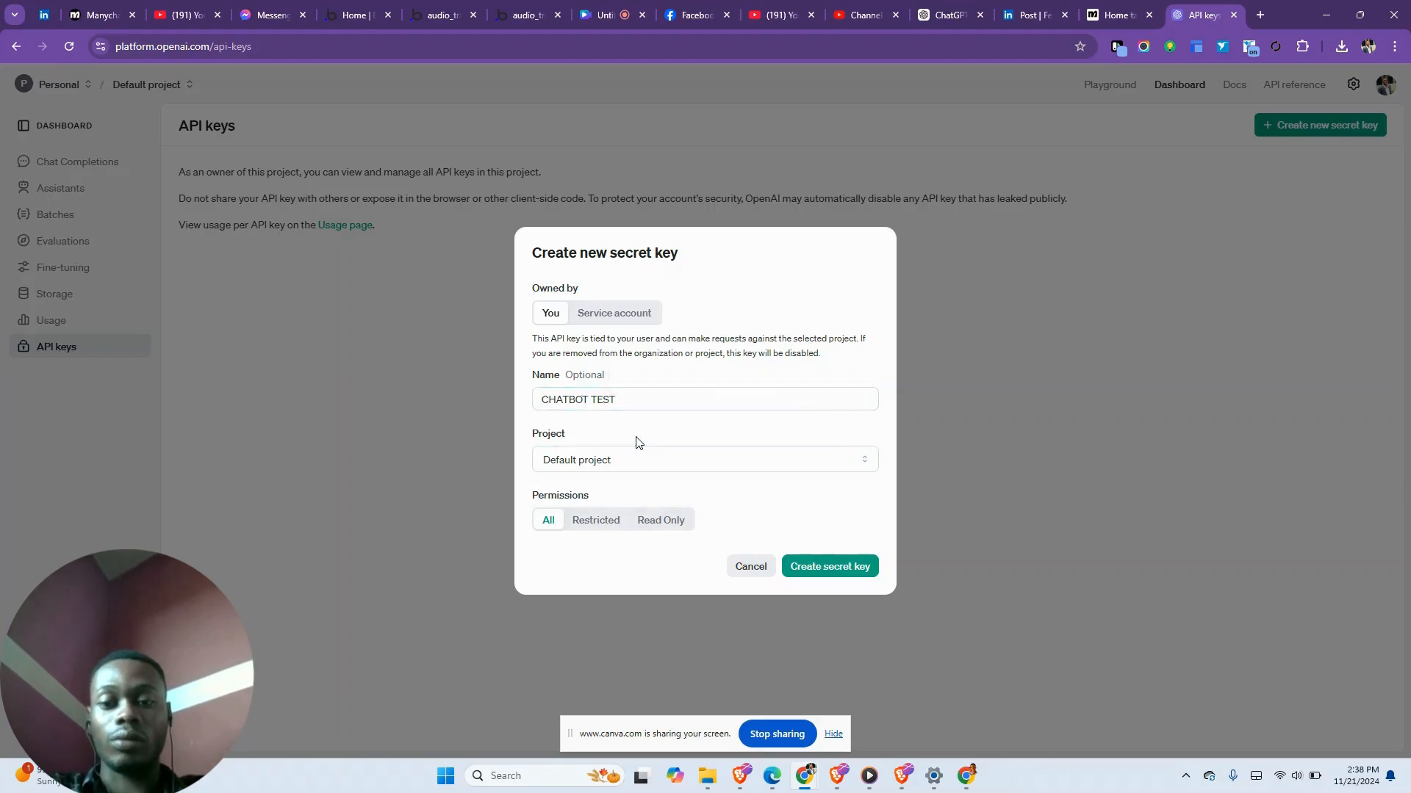
pyautogui.click(584, 523)
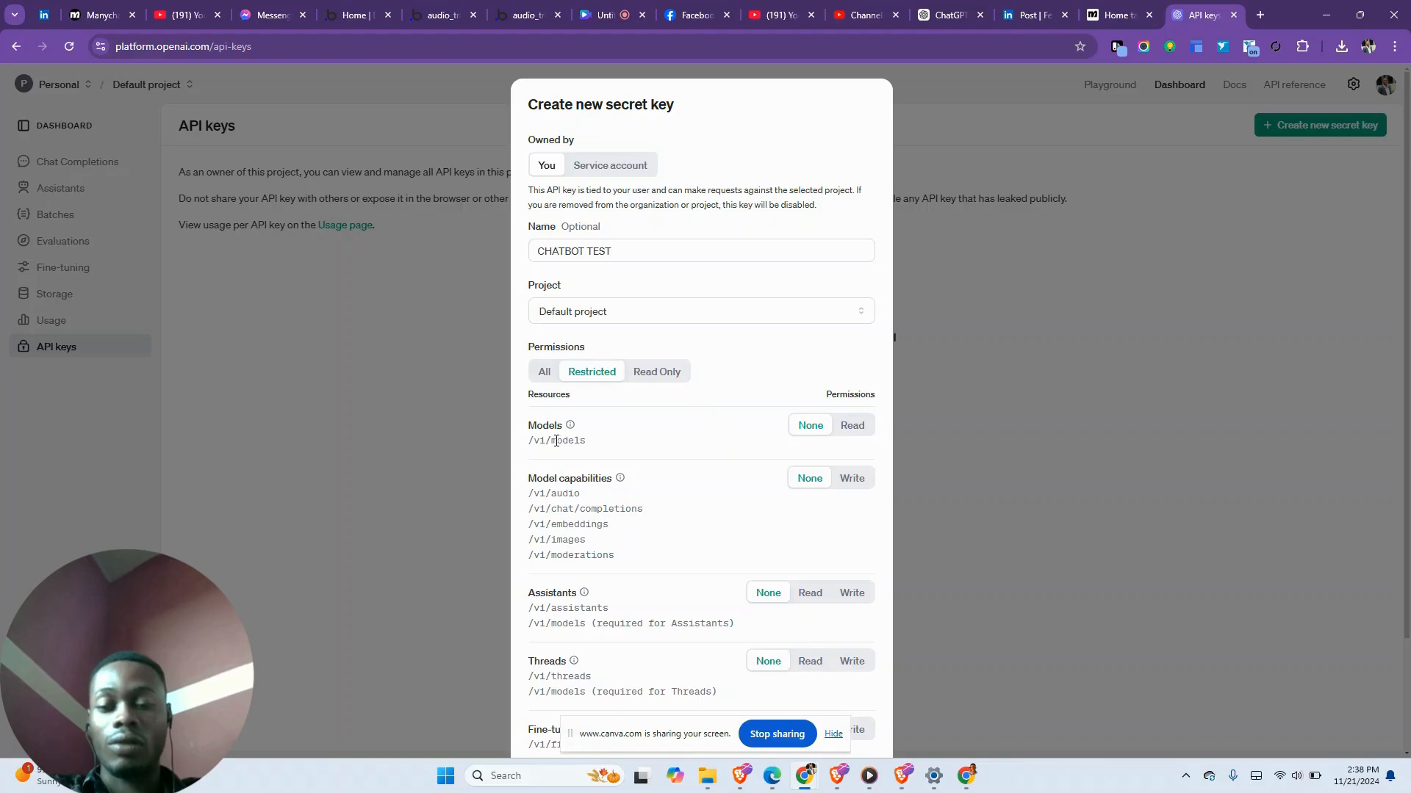
pyautogui.scroll(-2, 596, 504)
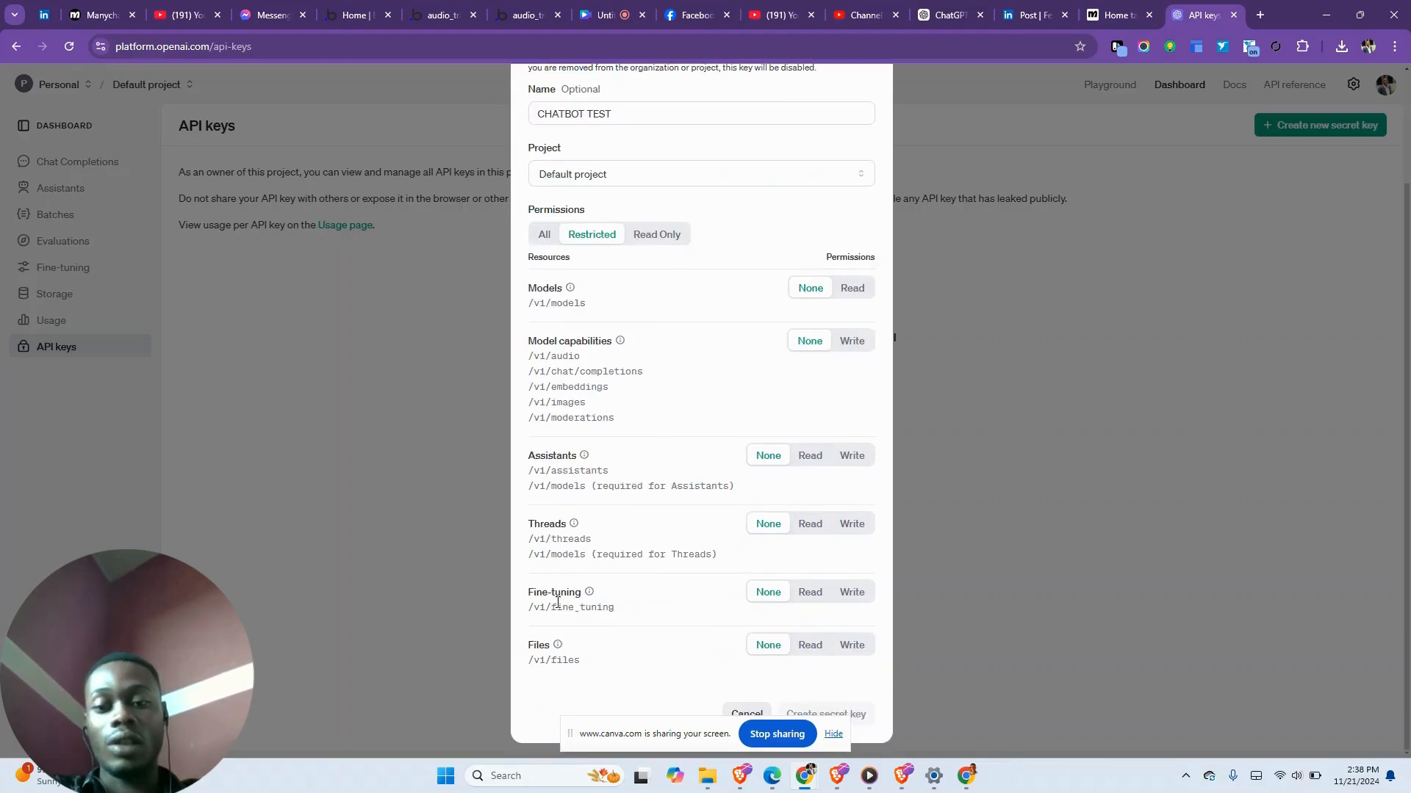
pyautogui.scroll(2, 558, 603)
pyautogui.scroll(-2, 557, 603)
pyautogui.scroll(2, 557, 602)
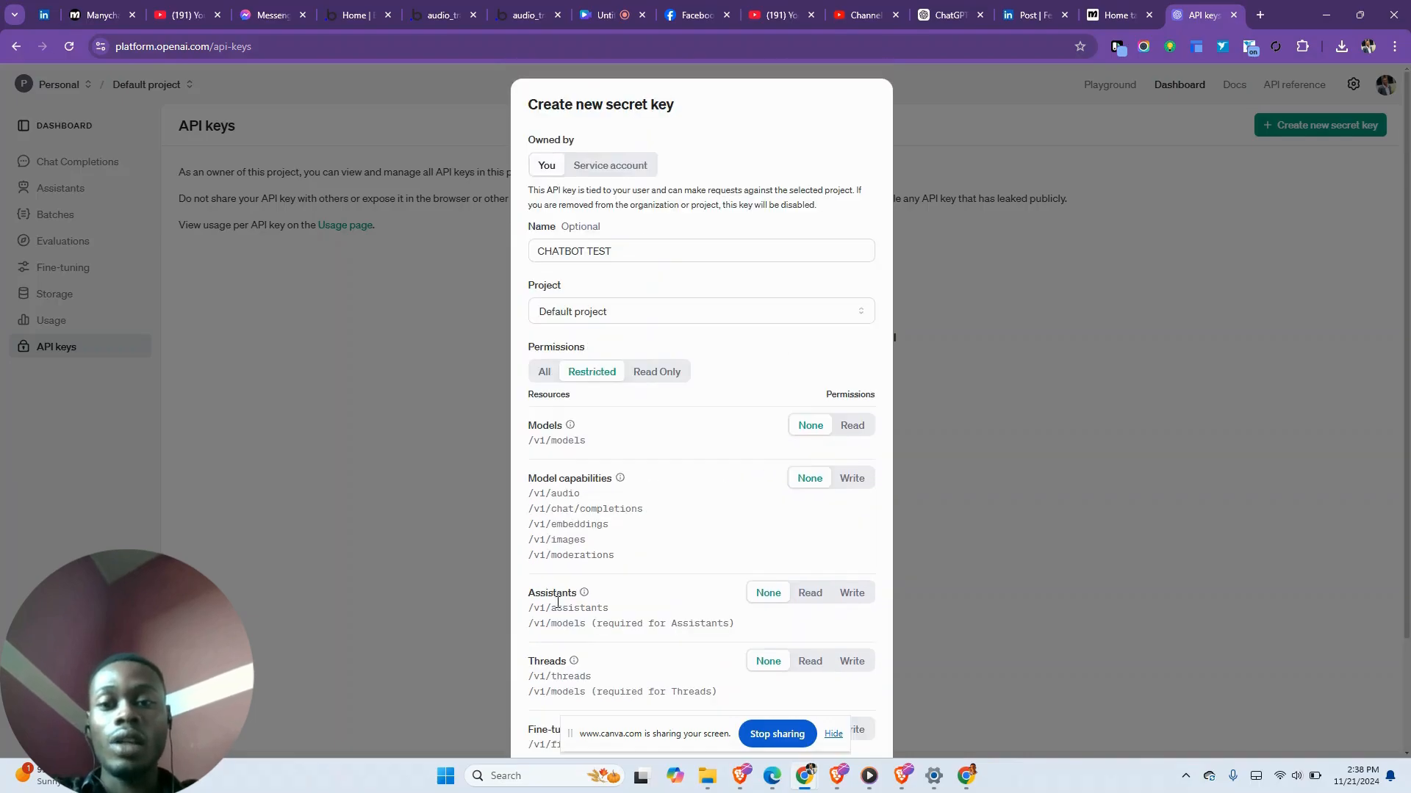
pyautogui.scroll(-2, 589, 468)
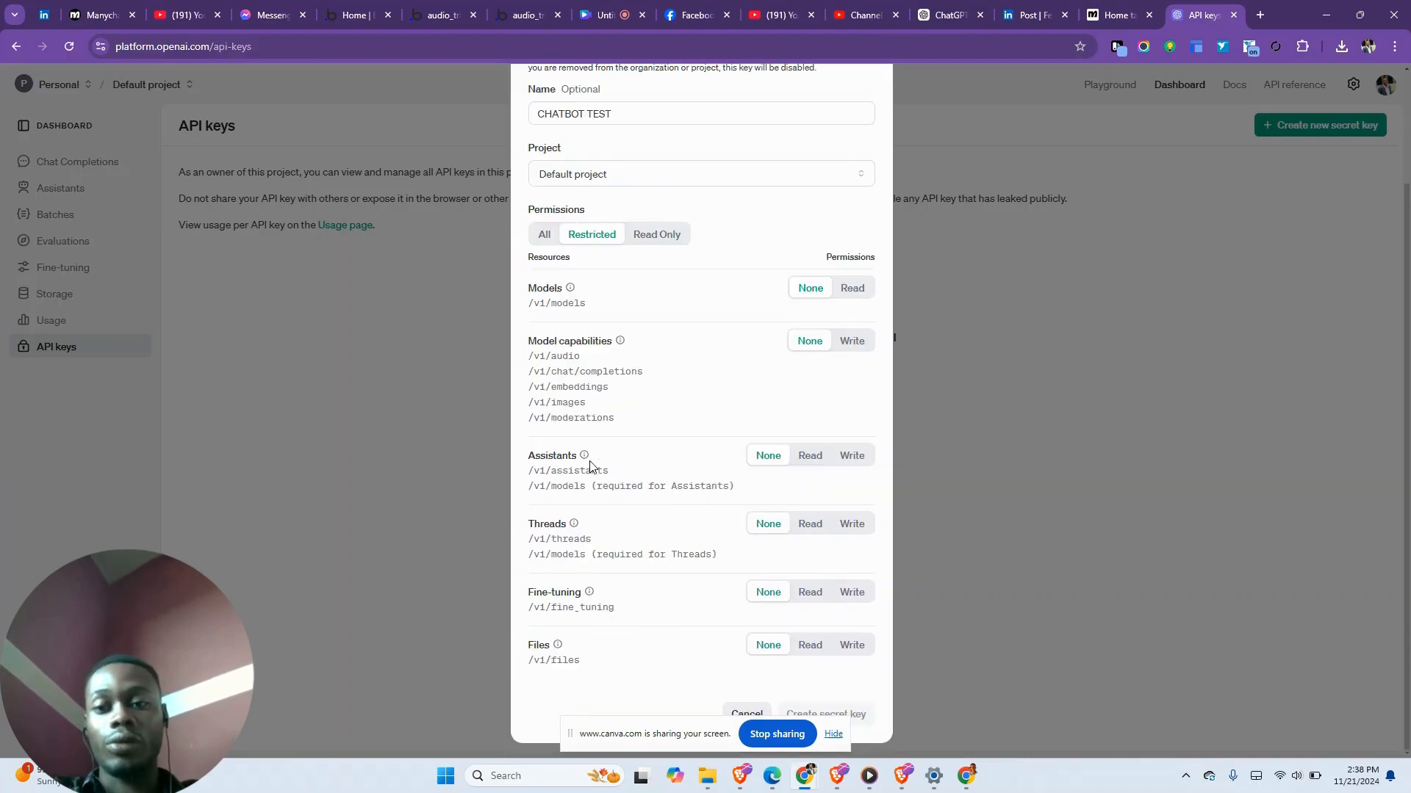
pyautogui.click(652, 235)
pyautogui.click(545, 523)
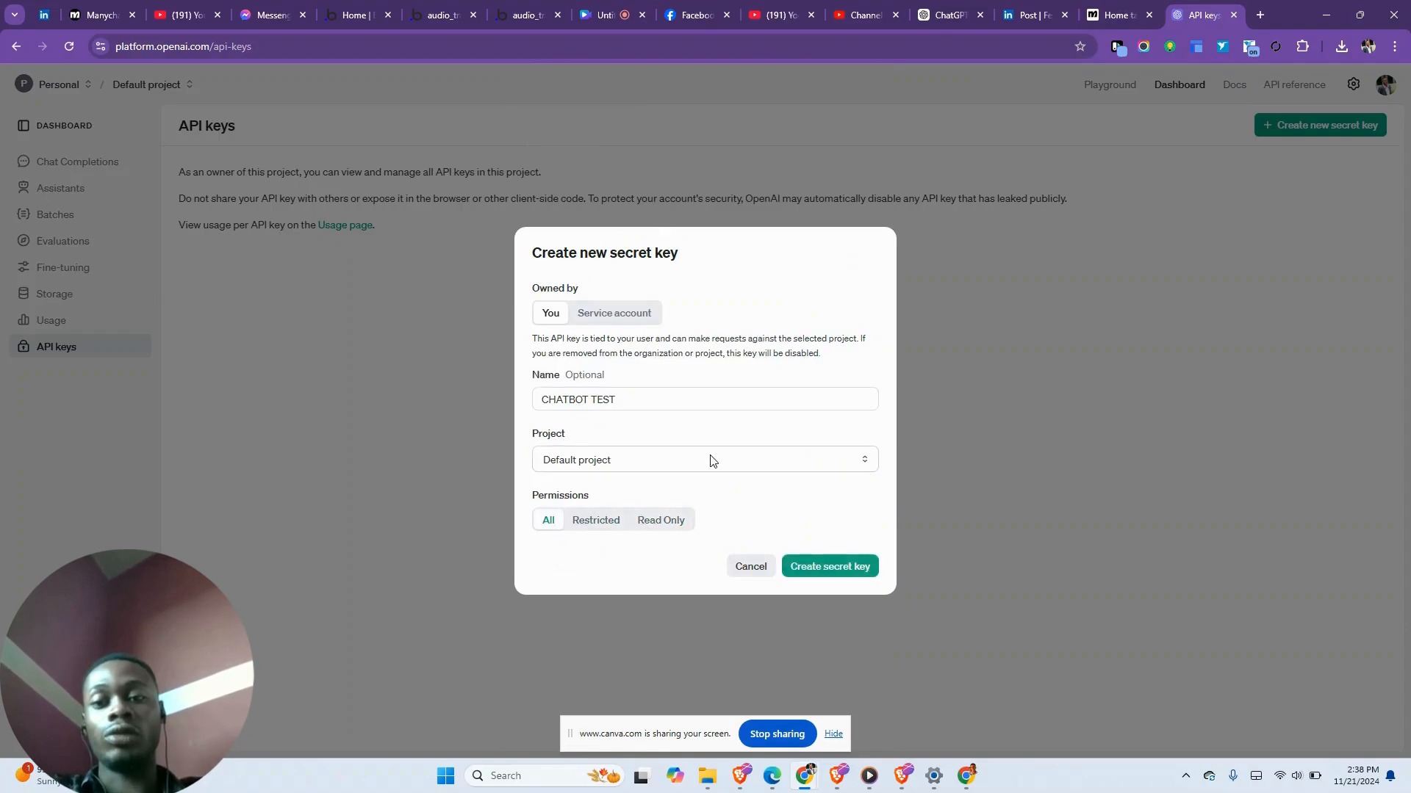
pyautogui.click(820, 568)
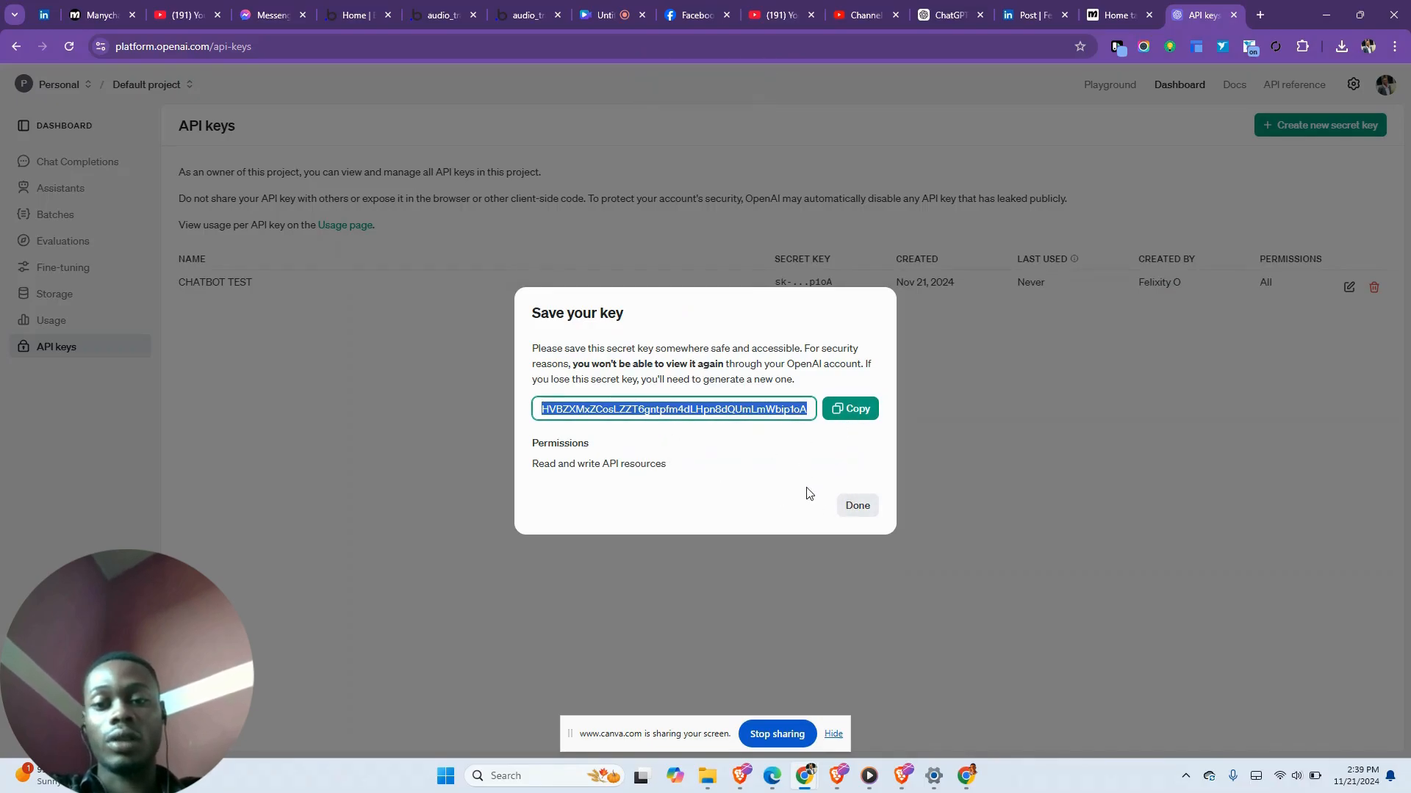
pyautogui.click(855, 506)
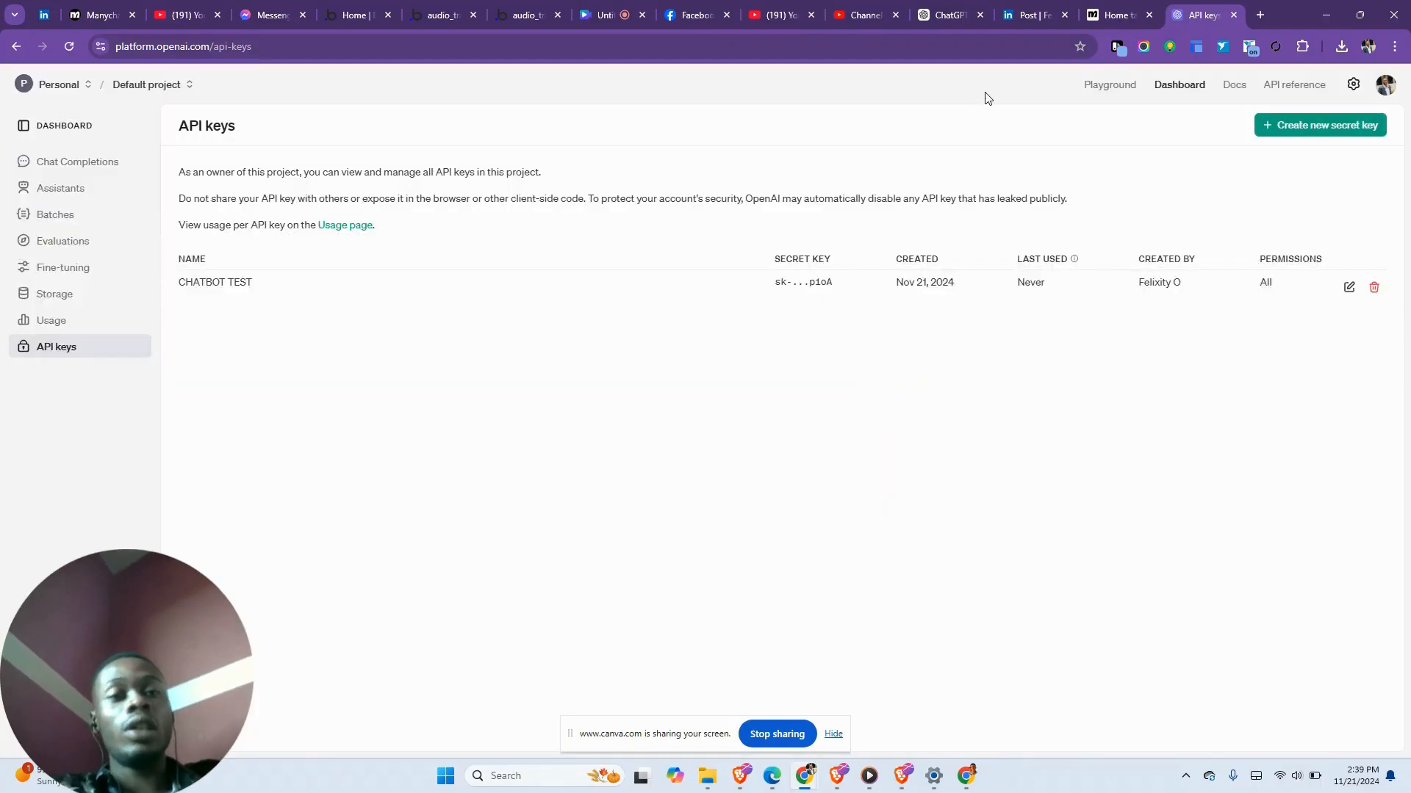
# - Go to Manychat Settings > Integrations and focus the ChatGPT API Secret field
pyautogui.click(1117, 7)
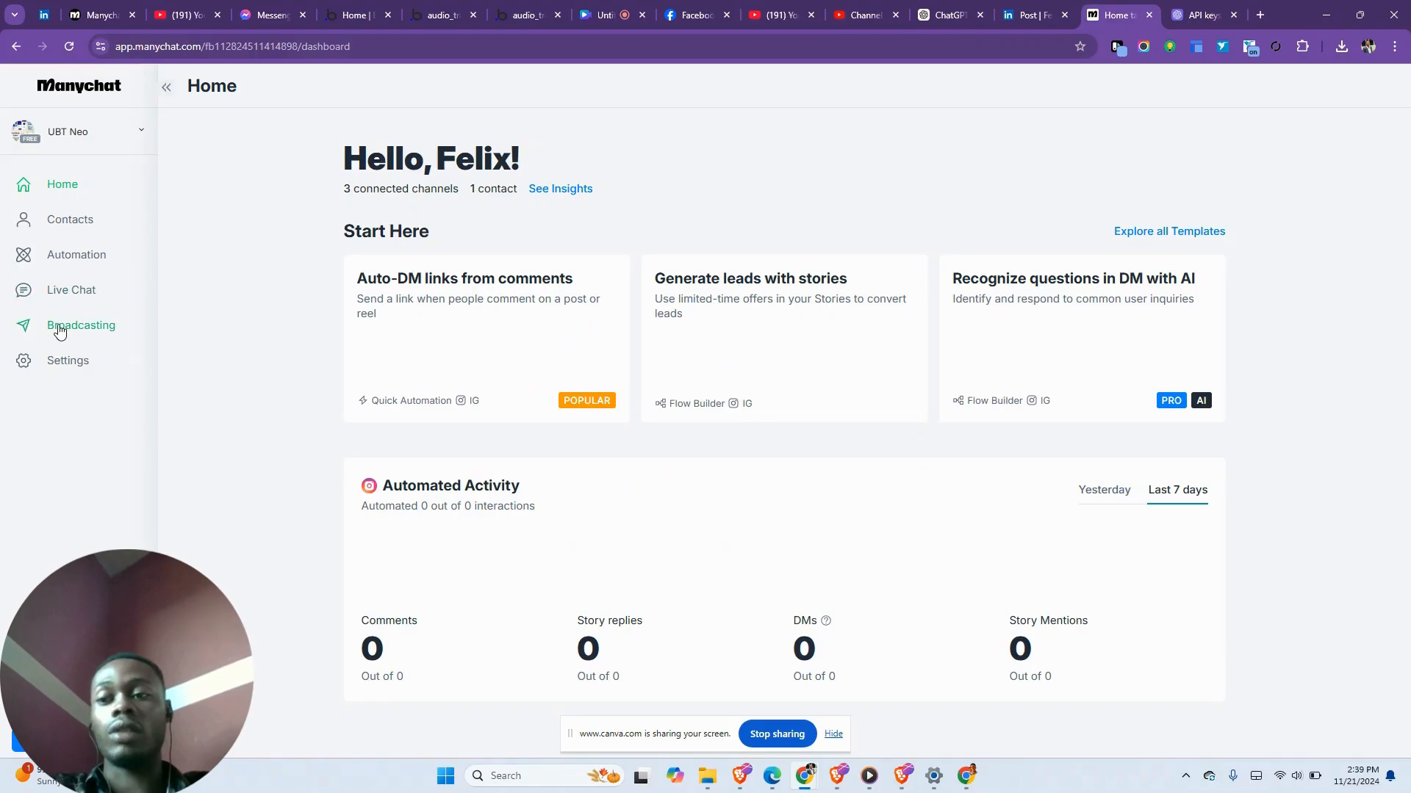
pyautogui.click(63, 359)
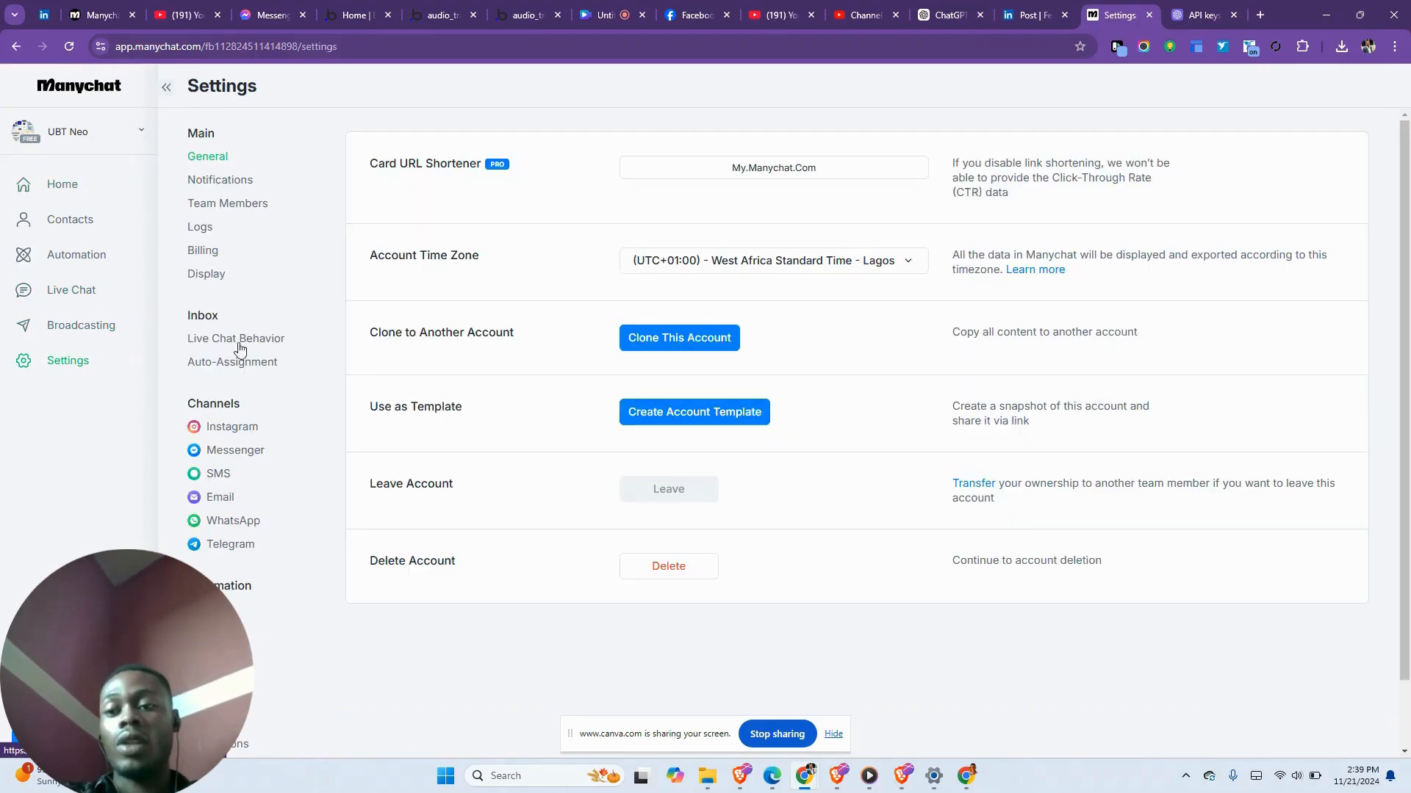
pyautogui.scroll(-1, 190, 424)
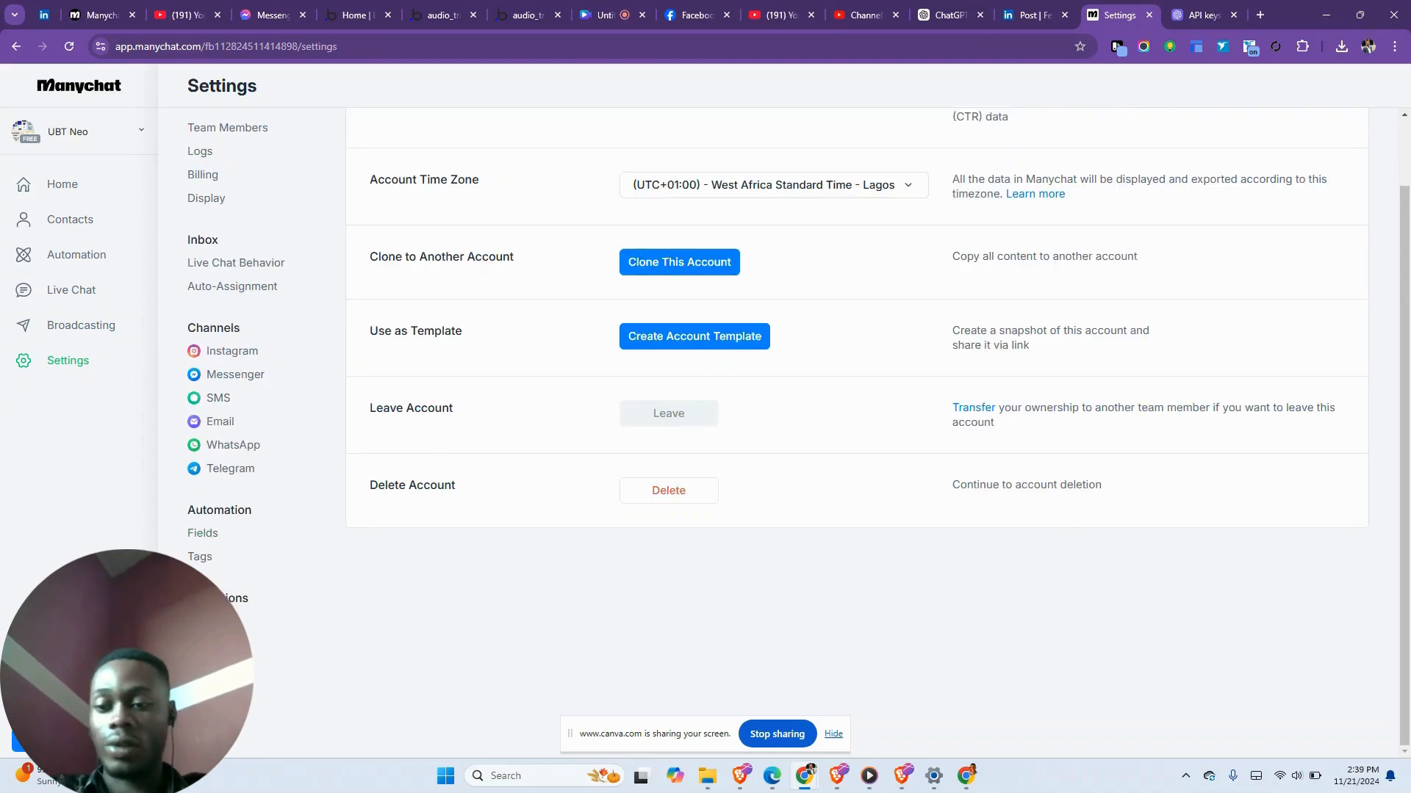
pyautogui.click(235, 598)
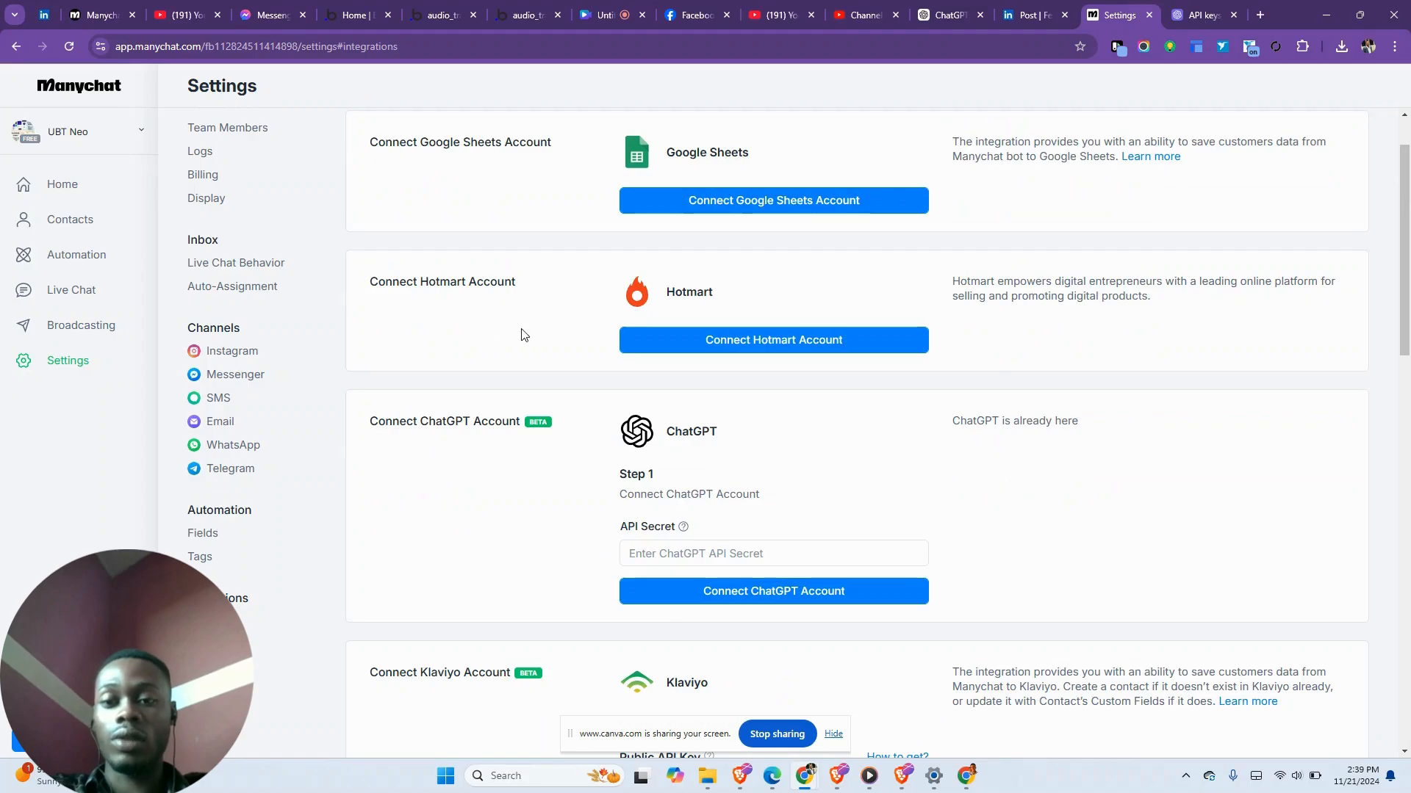
pyautogui.click(678, 560)
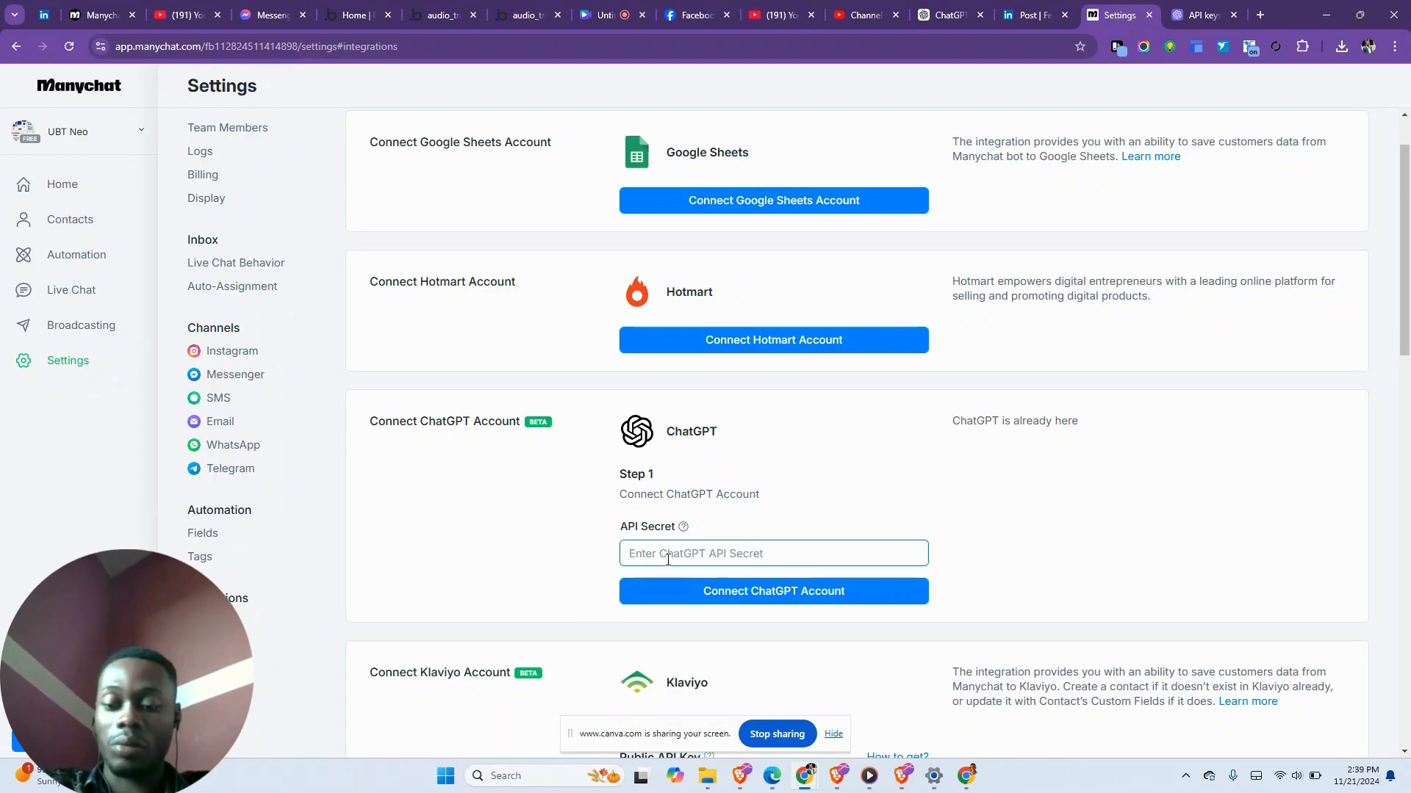
# - Paste the OpenAI secret key into API Secret, remove the 'Bearer ' prefix, and connect
pyautogui.press('super+v')
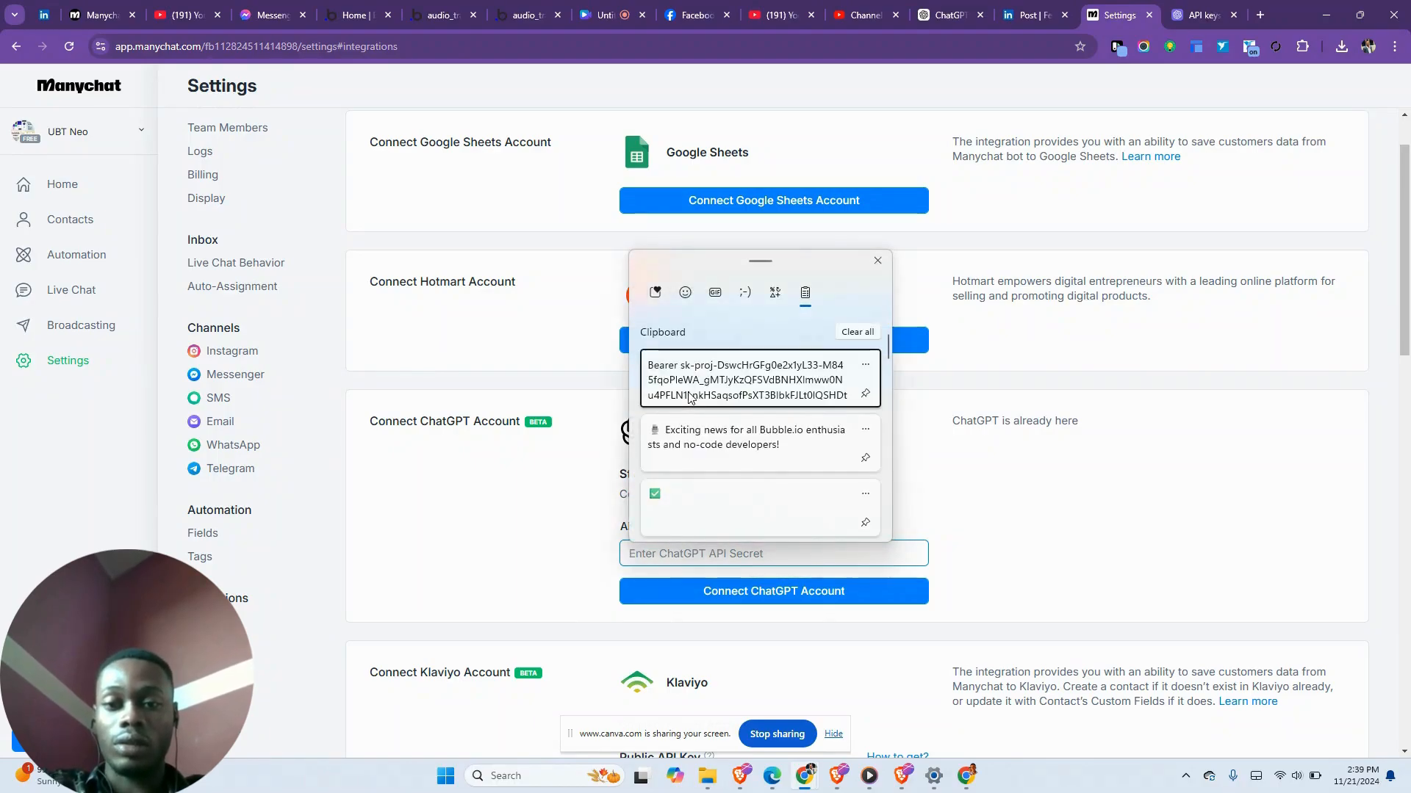
pyautogui.click(698, 393)
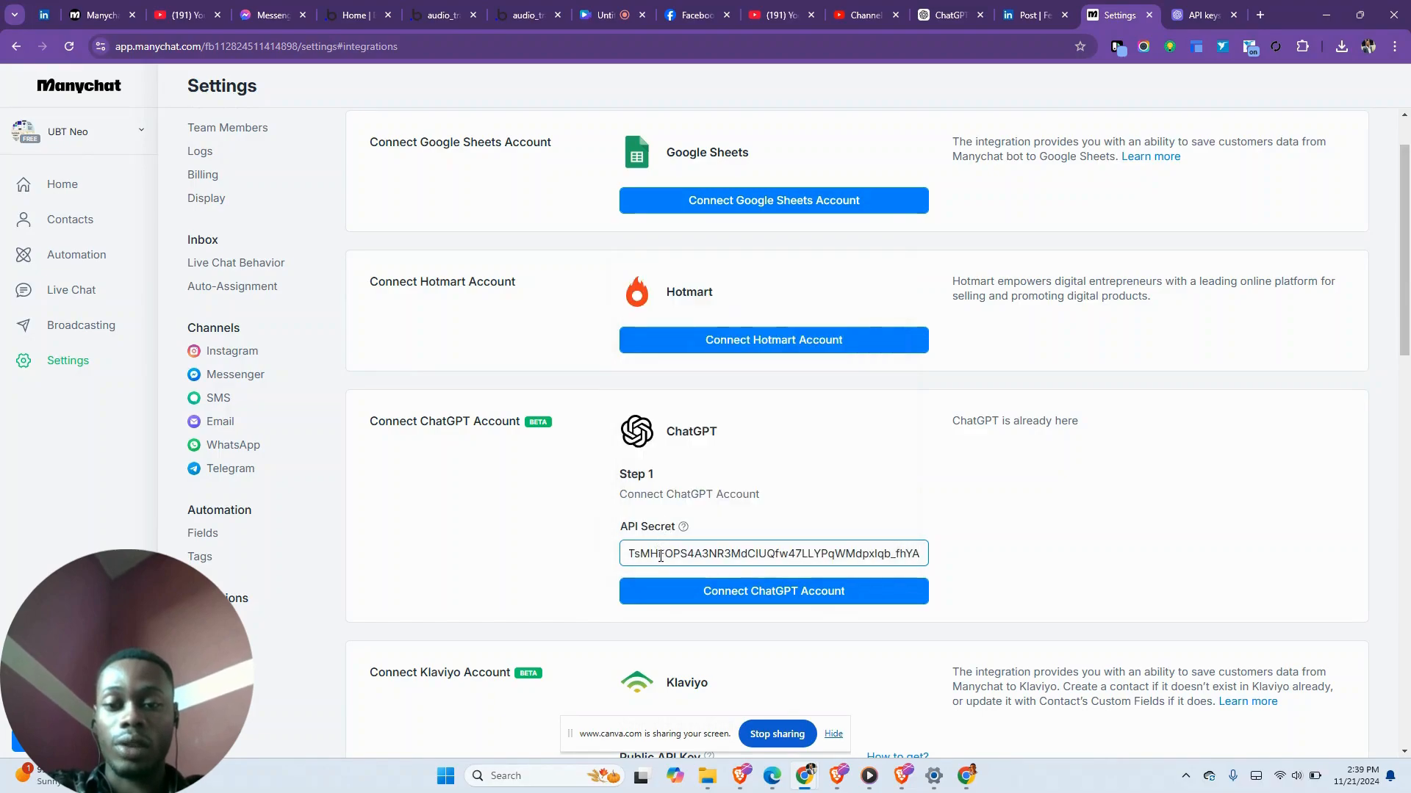
pyautogui.hscroll(-10, 661, 561)
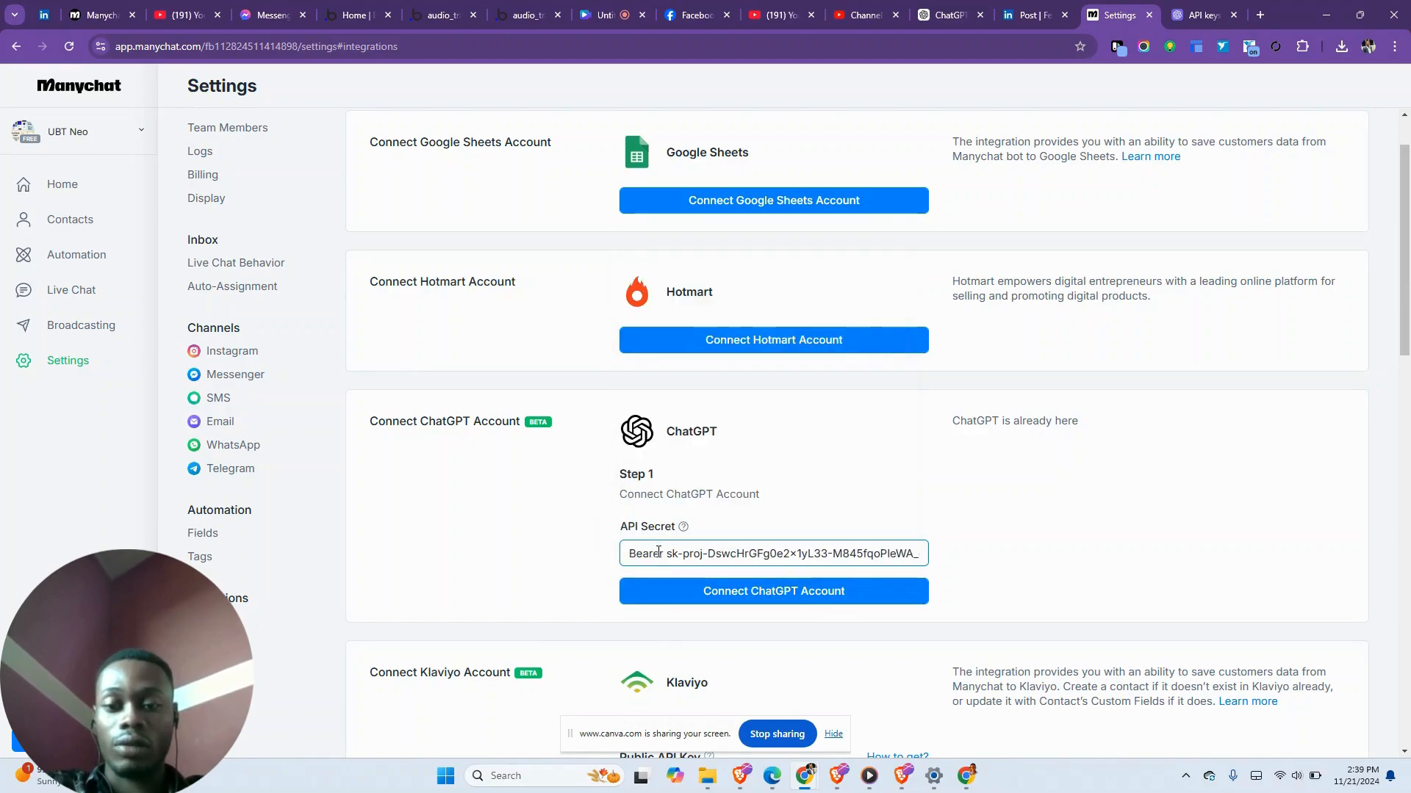
pyautogui.click(670, 556)
pyautogui.press('BackSpace')
pyautogui.press('BackSpace')
pyautogui.press('BackSpace')
pyautogui.press('BackSpace')
pyautogui.press('BackSpace')
pyautogui.press('BackSpace')
pyautogui.press('BackSpace')
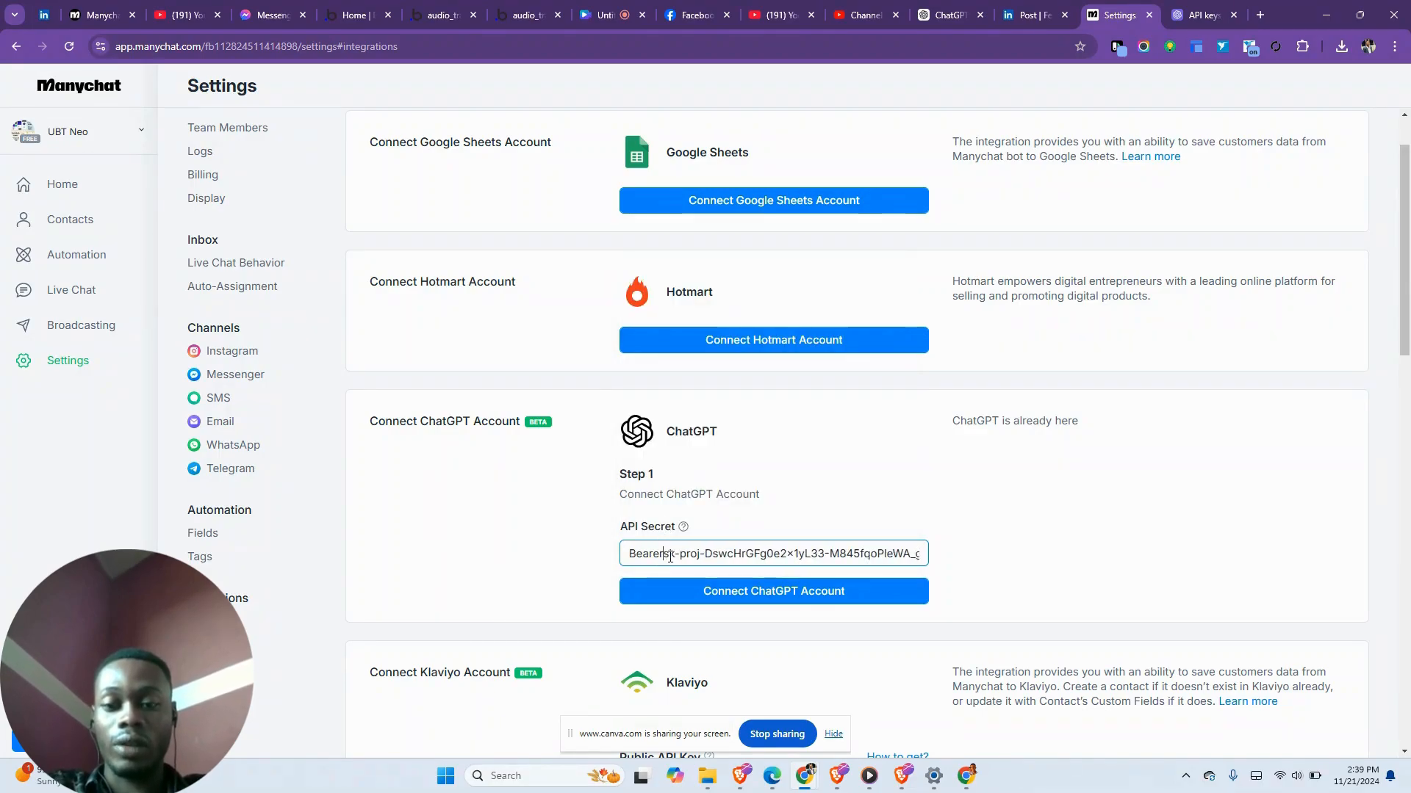
pyautogui.click(595, 556)
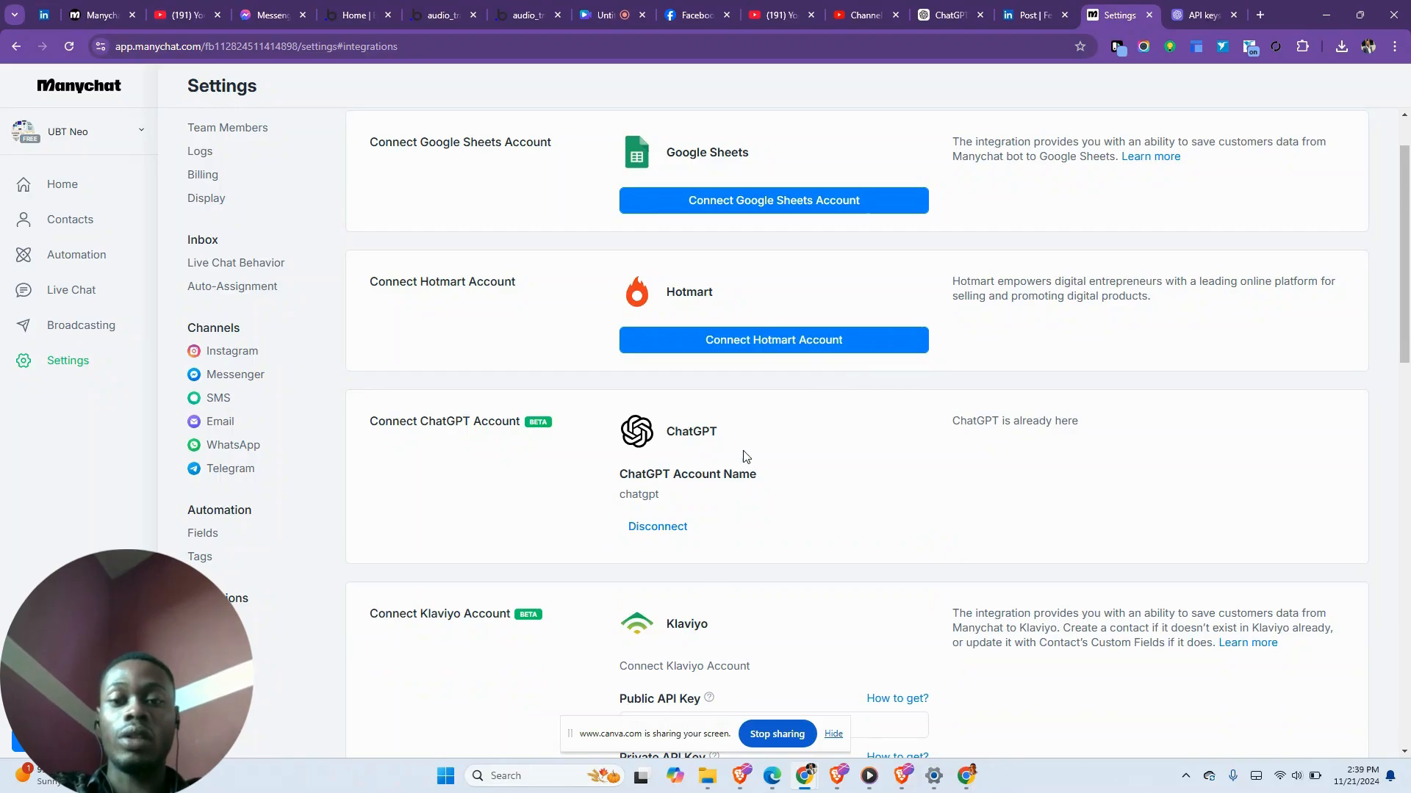
# - Check that ChatGPT shows the chatgpt account and scroll through the other integrations
pyautogui.scroll(1, 746, 457)
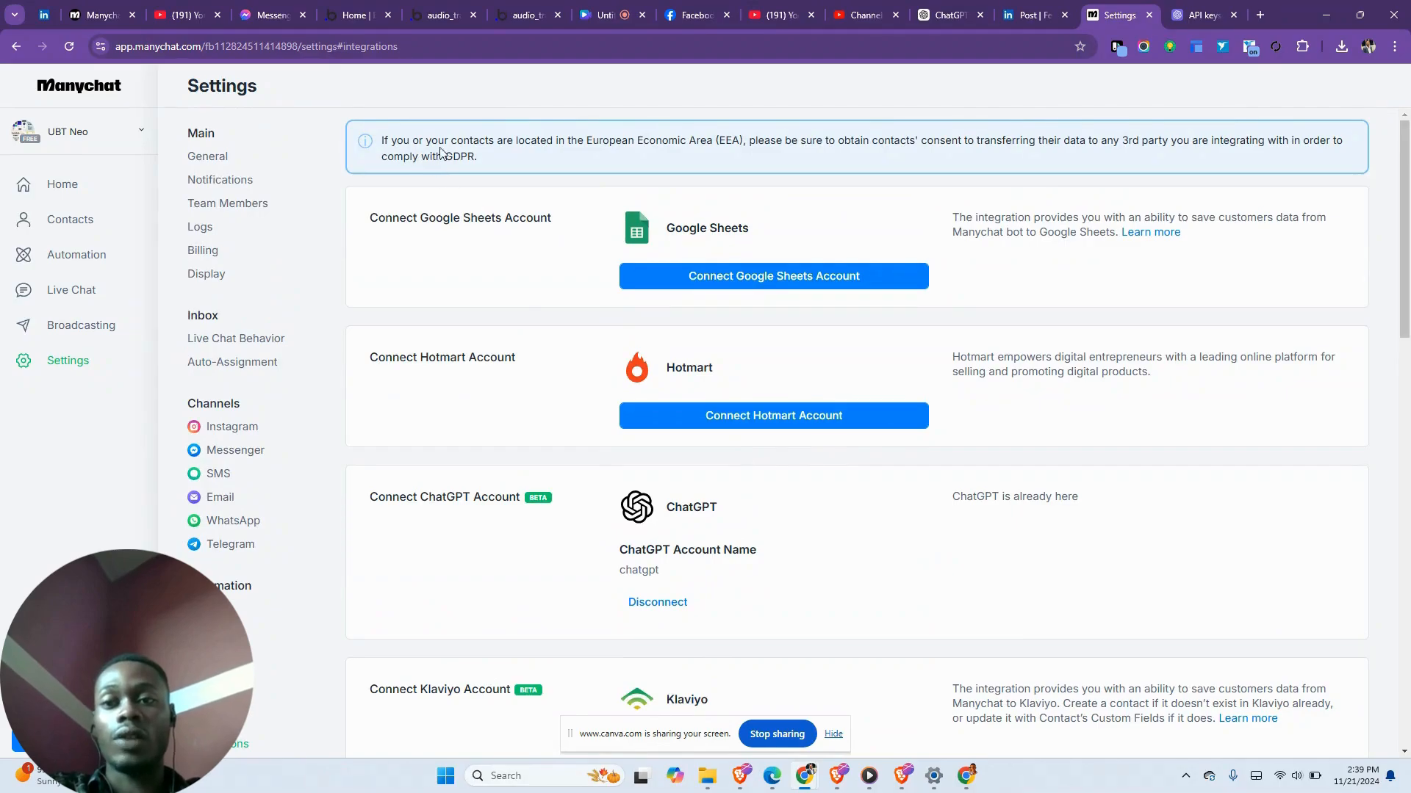
pyautogui.scroll(-4, 532, 482)
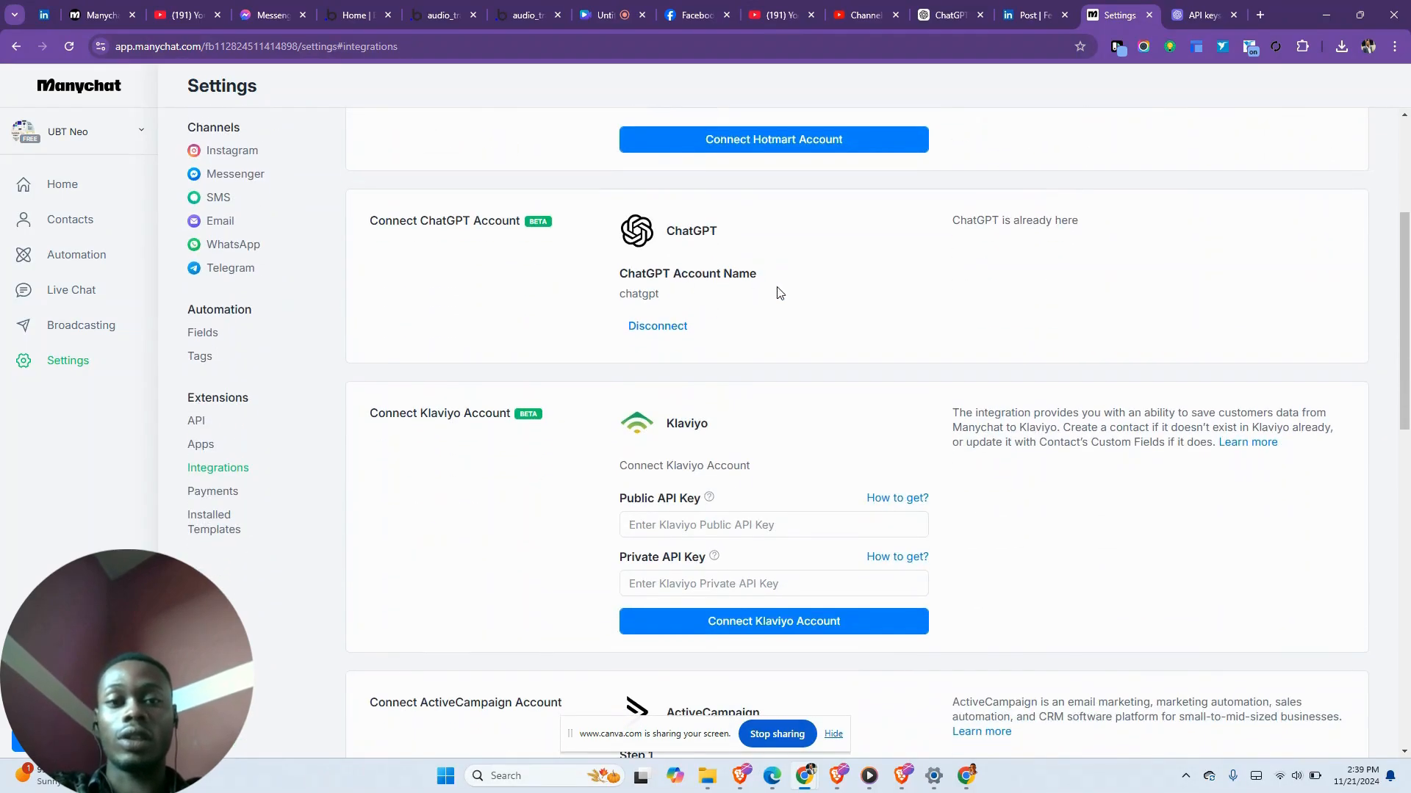
pyautogui.scroll(-4, 779, 292)
pyautogui.scroll(6, 779, 292)
pyautogui.scroll(-5, 778, 292)
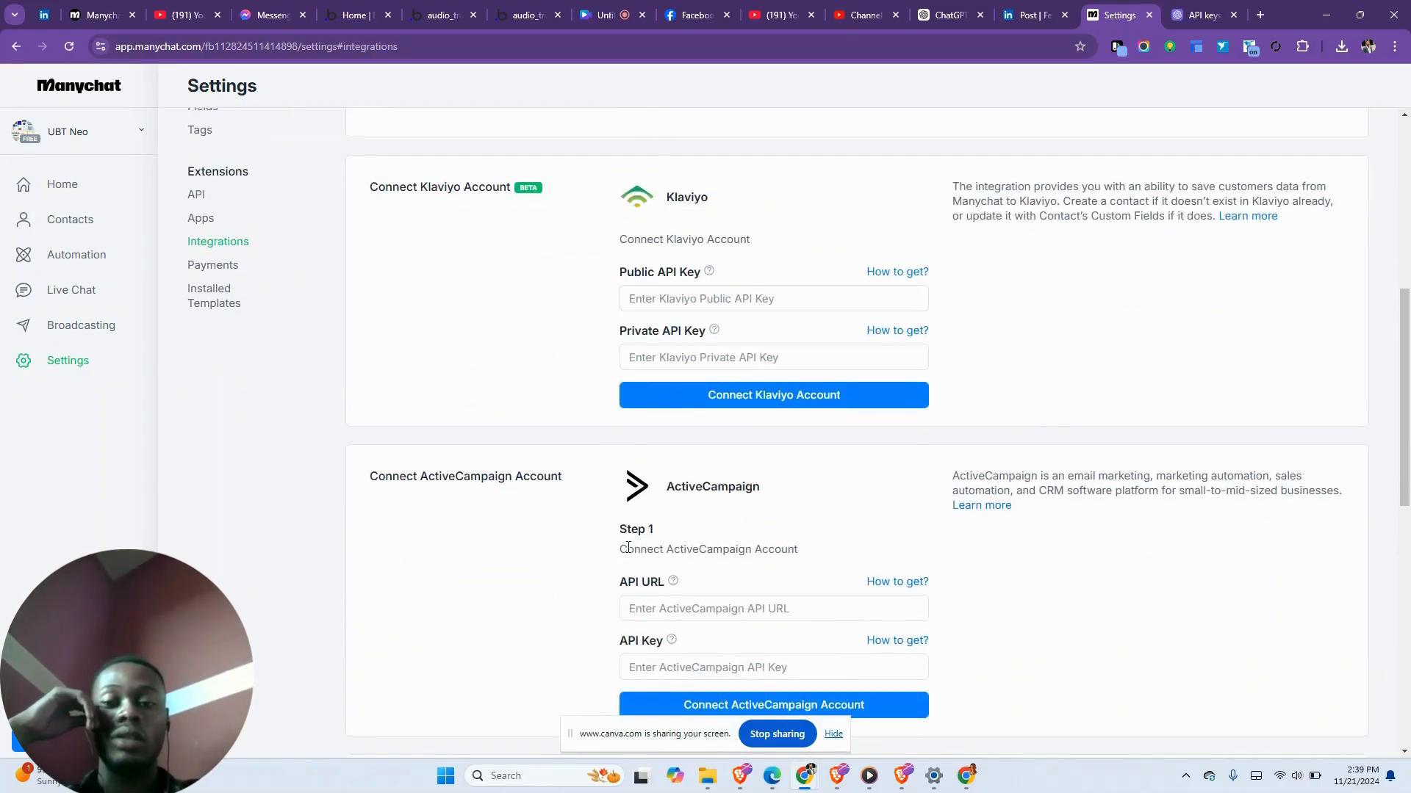
pyautogui.scroll(-2, 732, 258)
pyautogui.press('super+Tab')
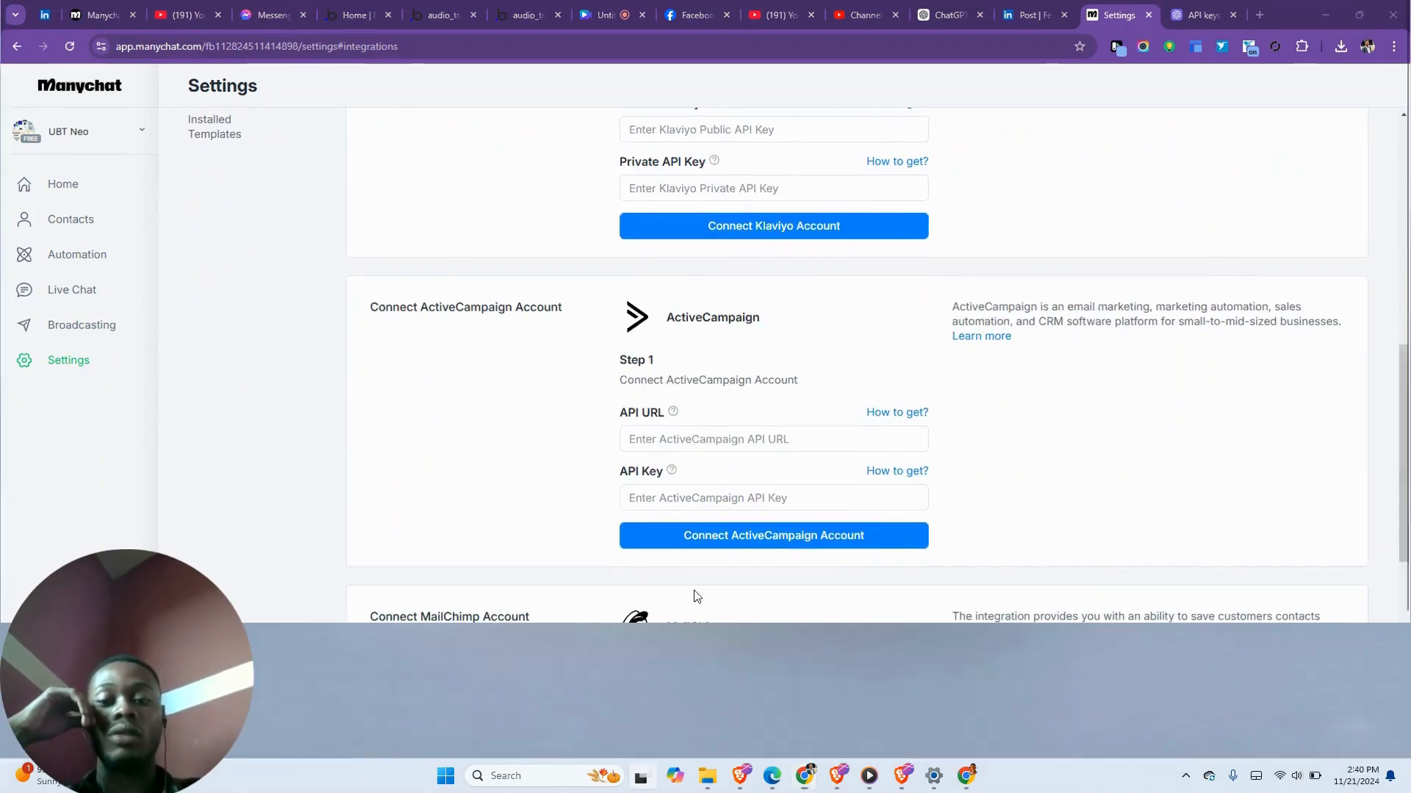
pyautogui.click(224, 105)
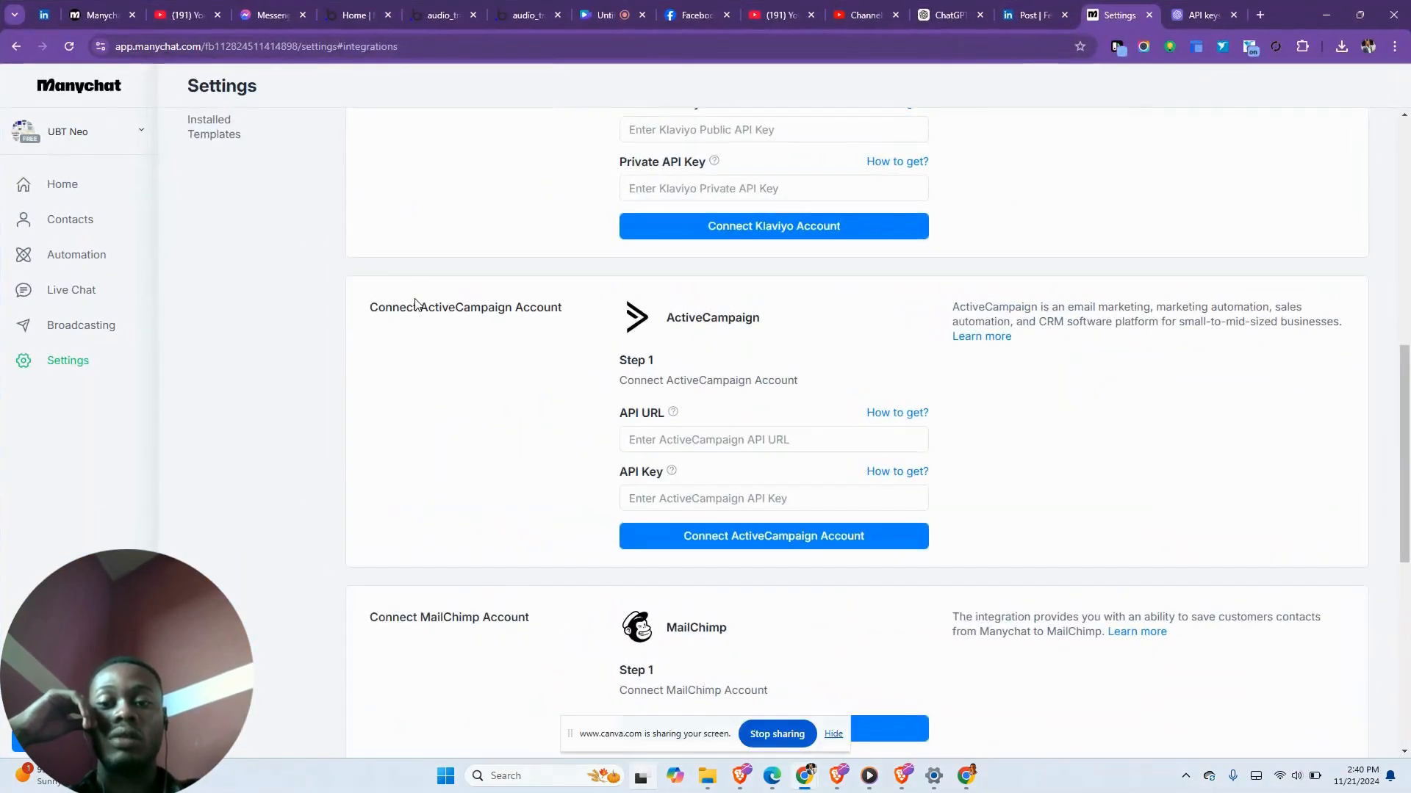
pyautogui.scroll(-6, 412, 302)
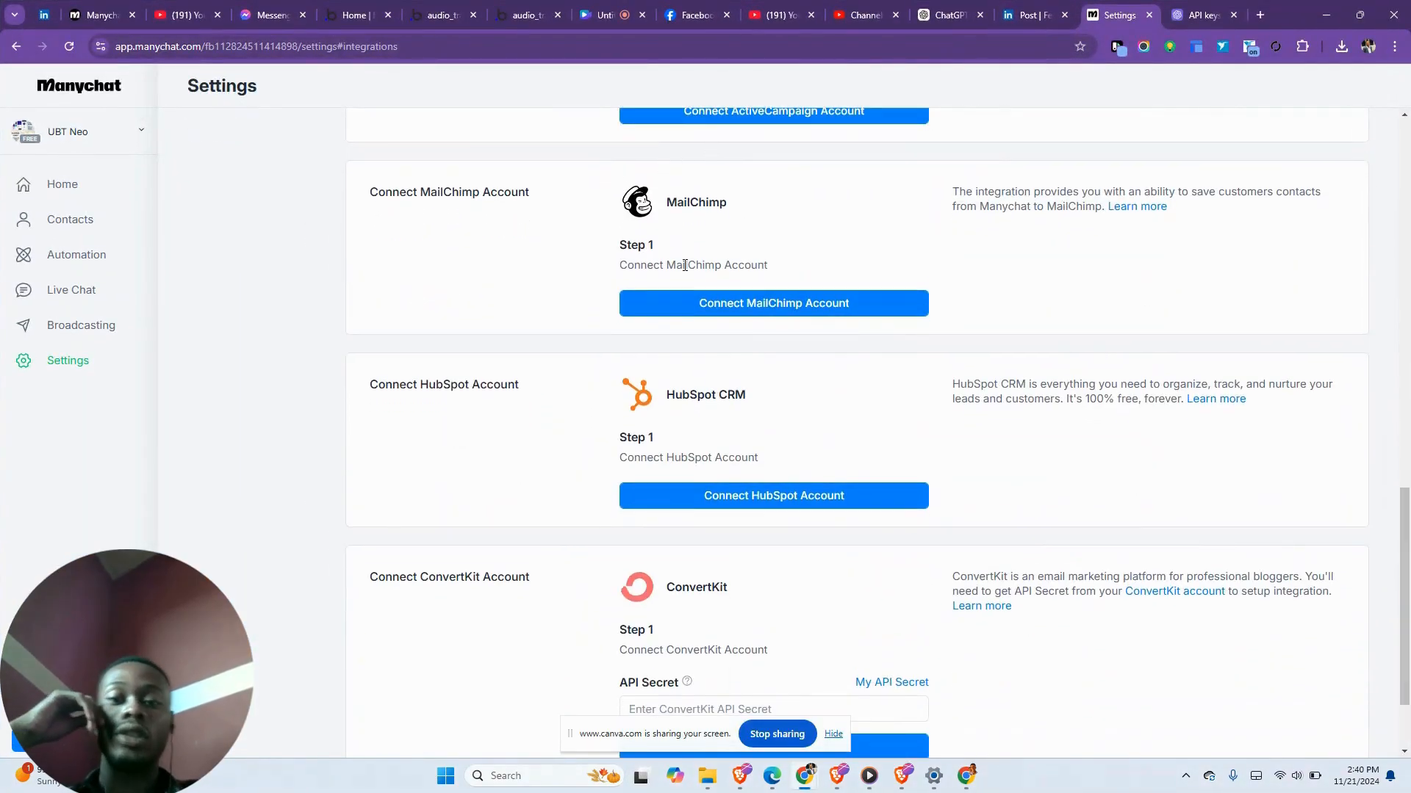
pyautogui.scroll(-2, 685, 266)
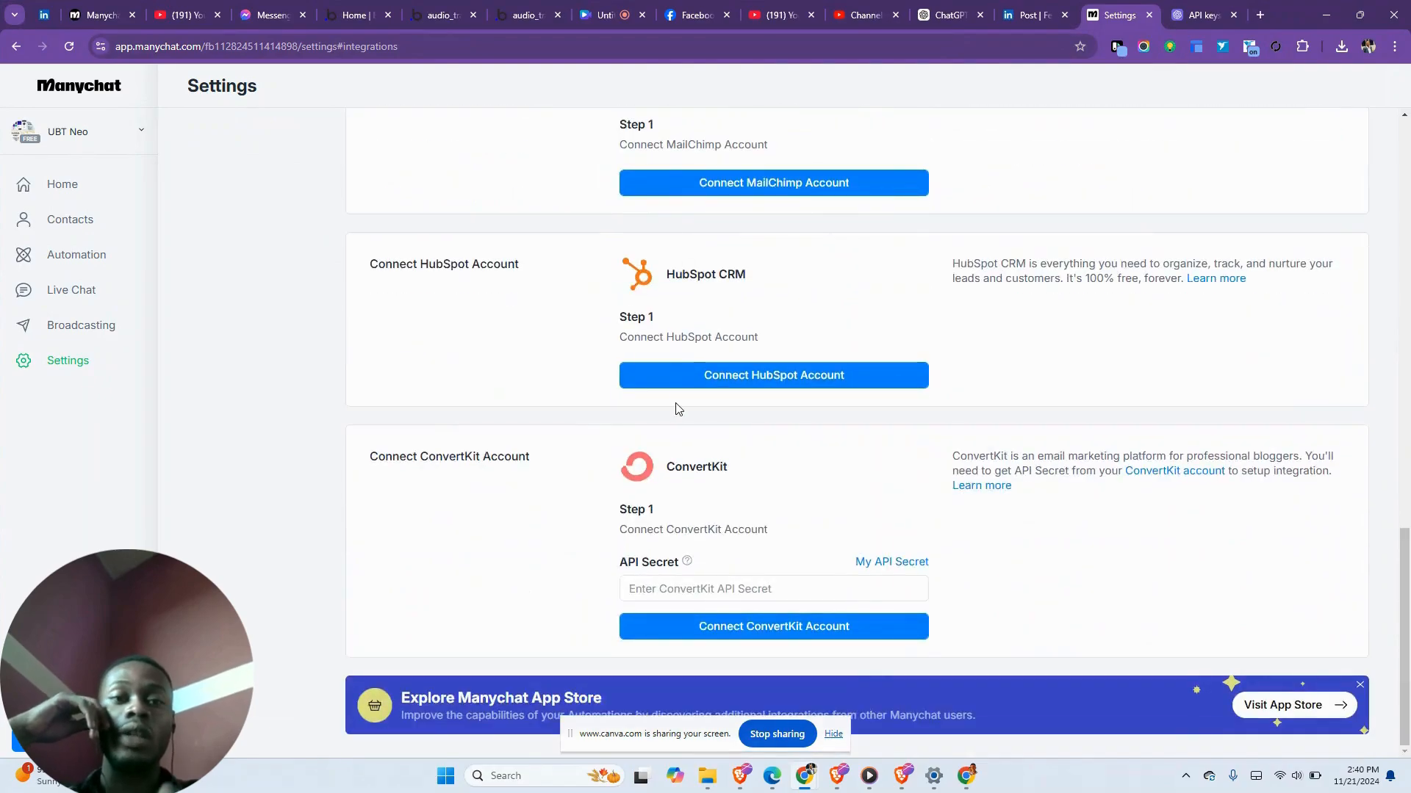
pyautogui.scroll(8, 676, 410)
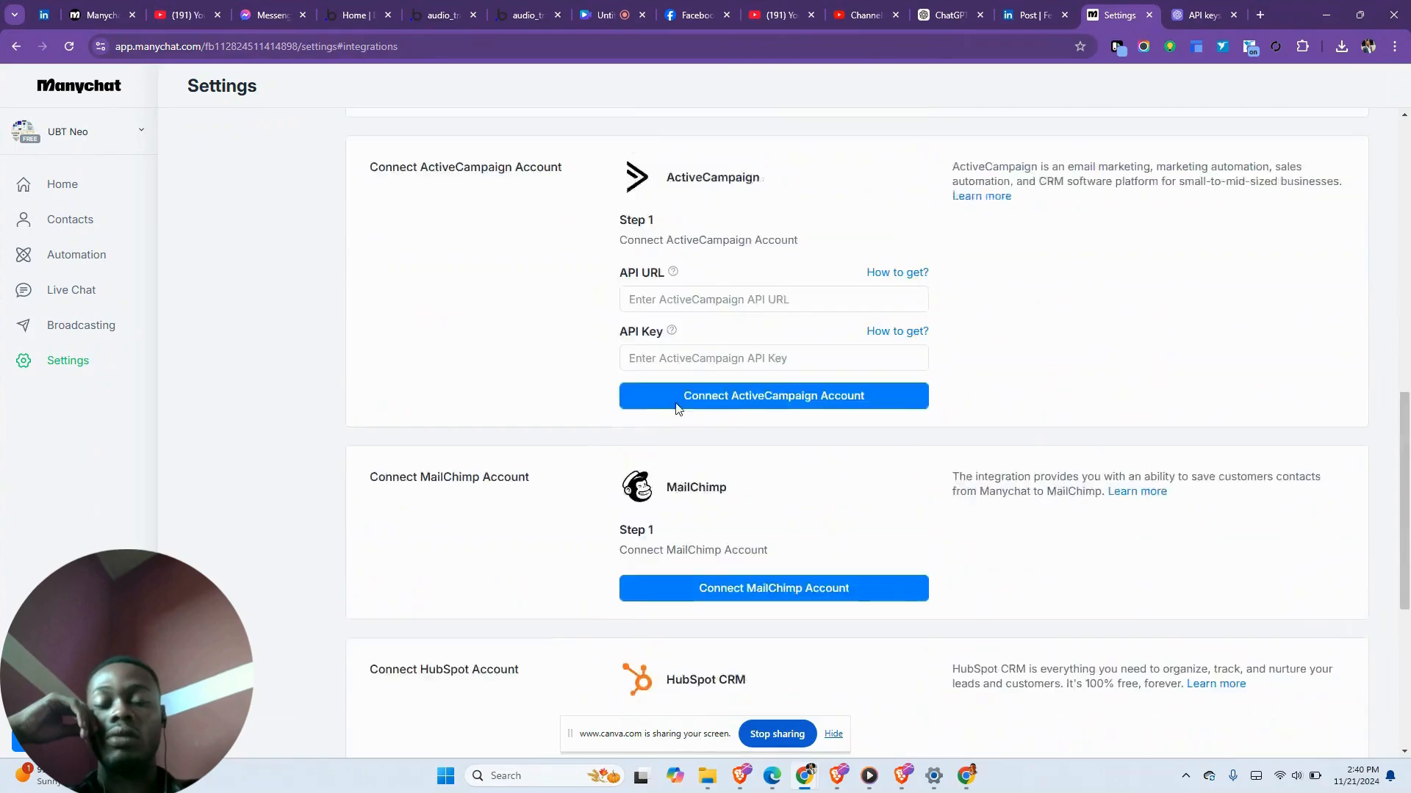
pyautogui.scroll(6, 677, 409)
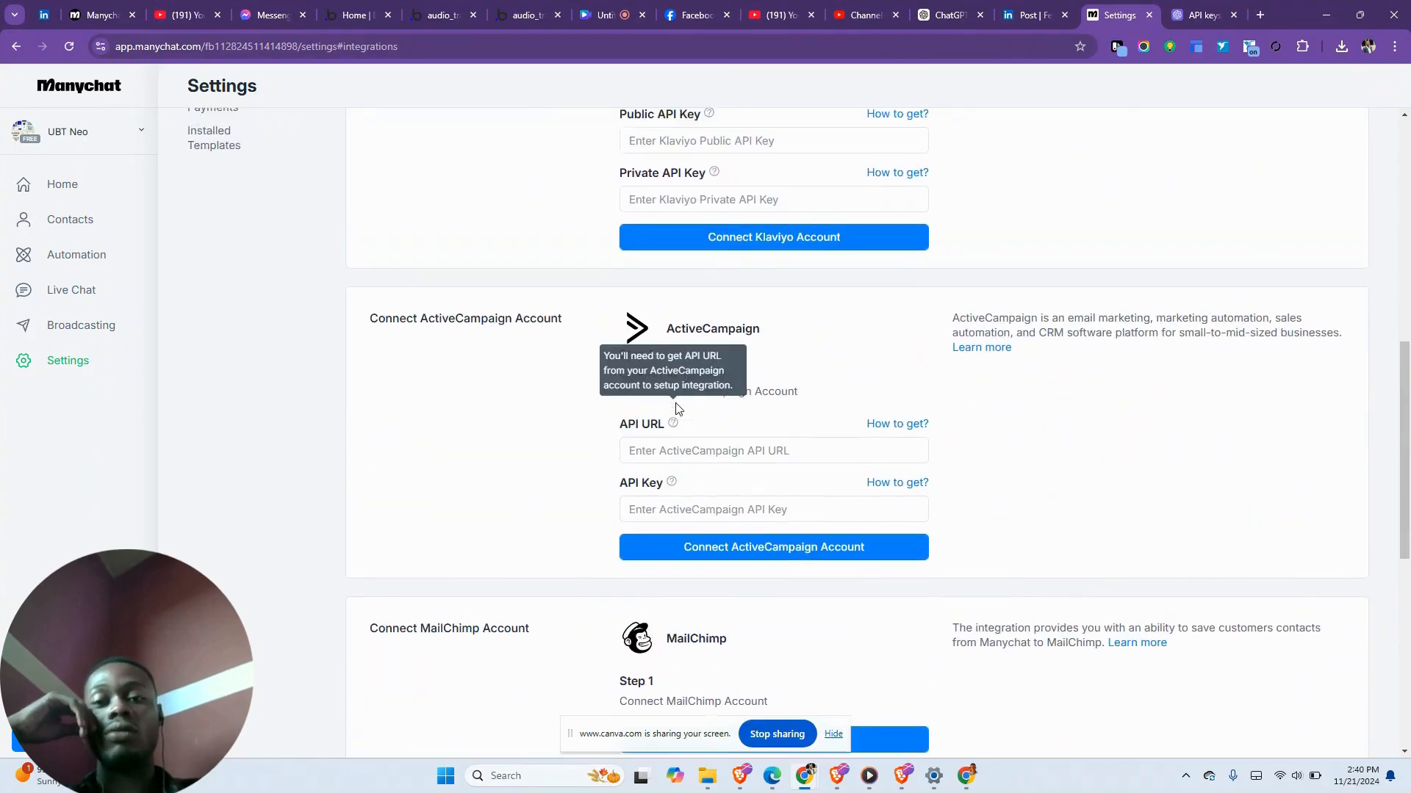
pyautogui.scroll(3, 676, 410)
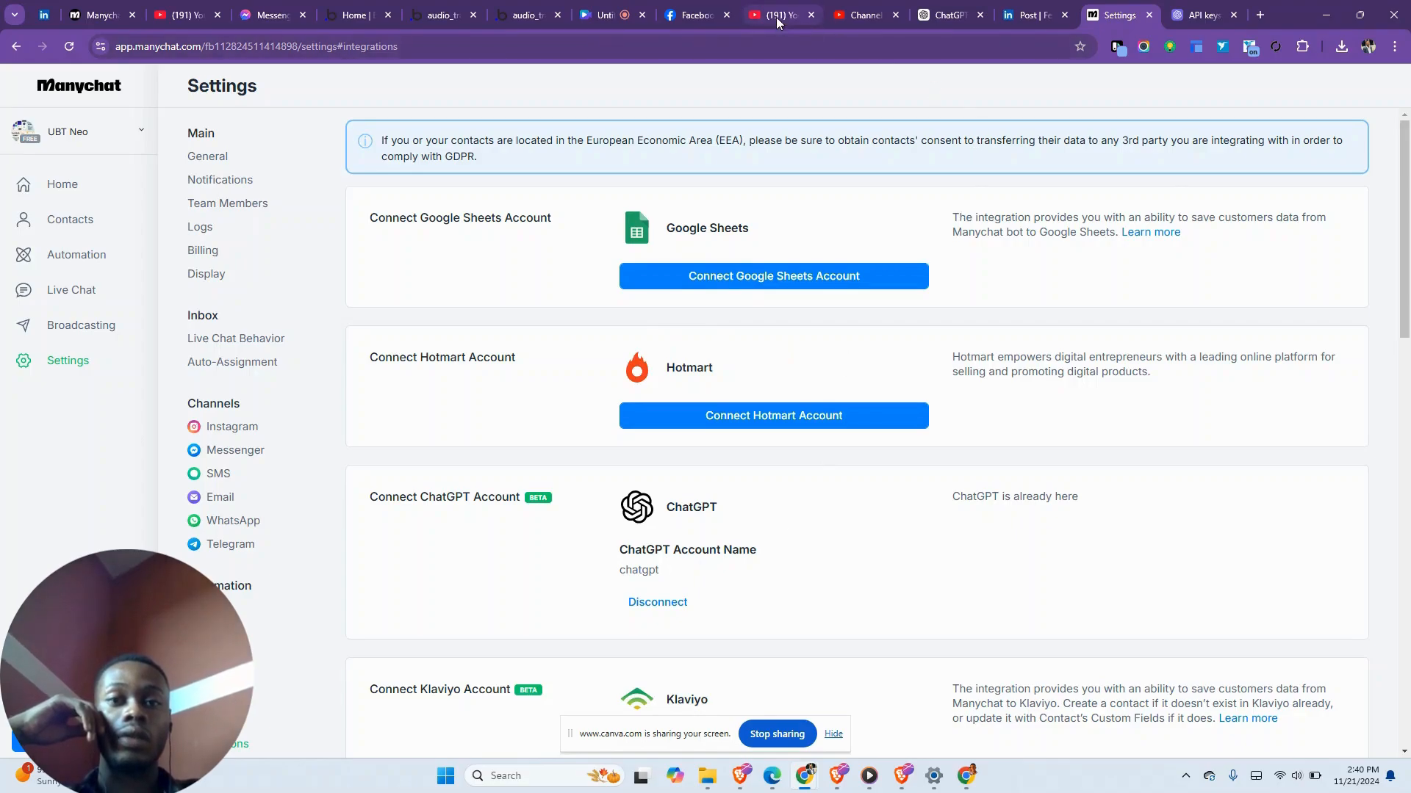
pyautogui.click(626, 16)
pyautogui.click(677, 713)
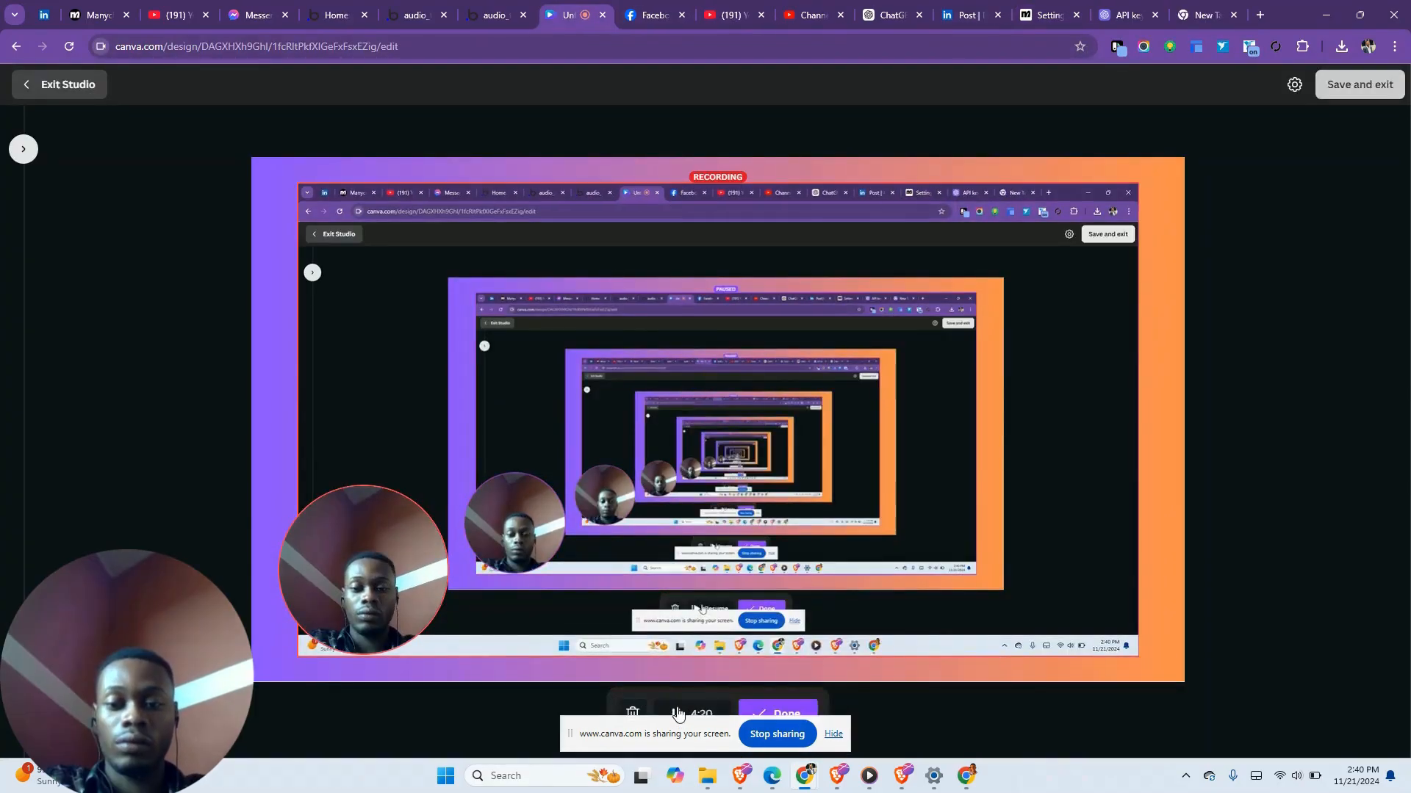
# - Sign in with the Google account, grant Drive and Sheets access, and allow Manychat
pyautogui.click(1049, 9)
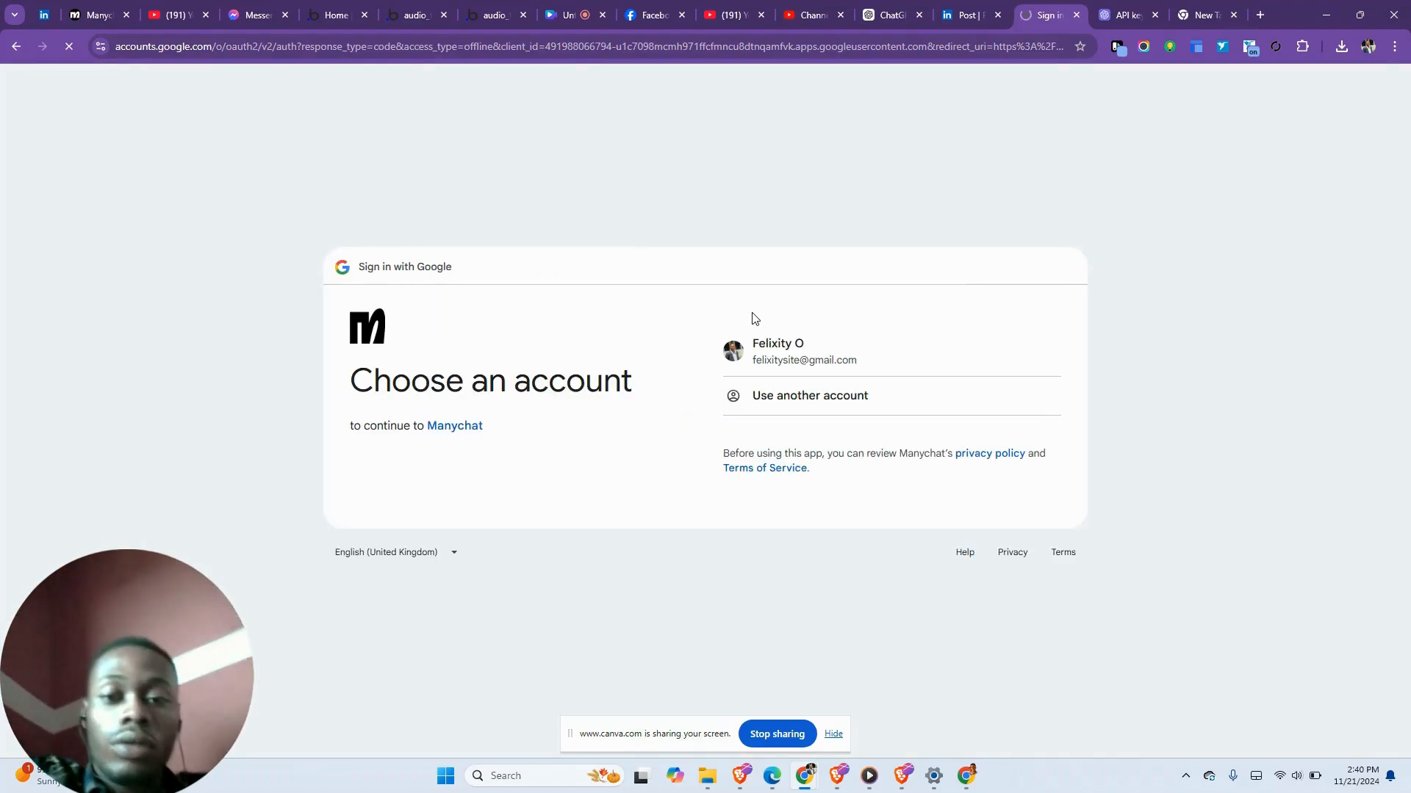
pyautogui.click(763, 360)
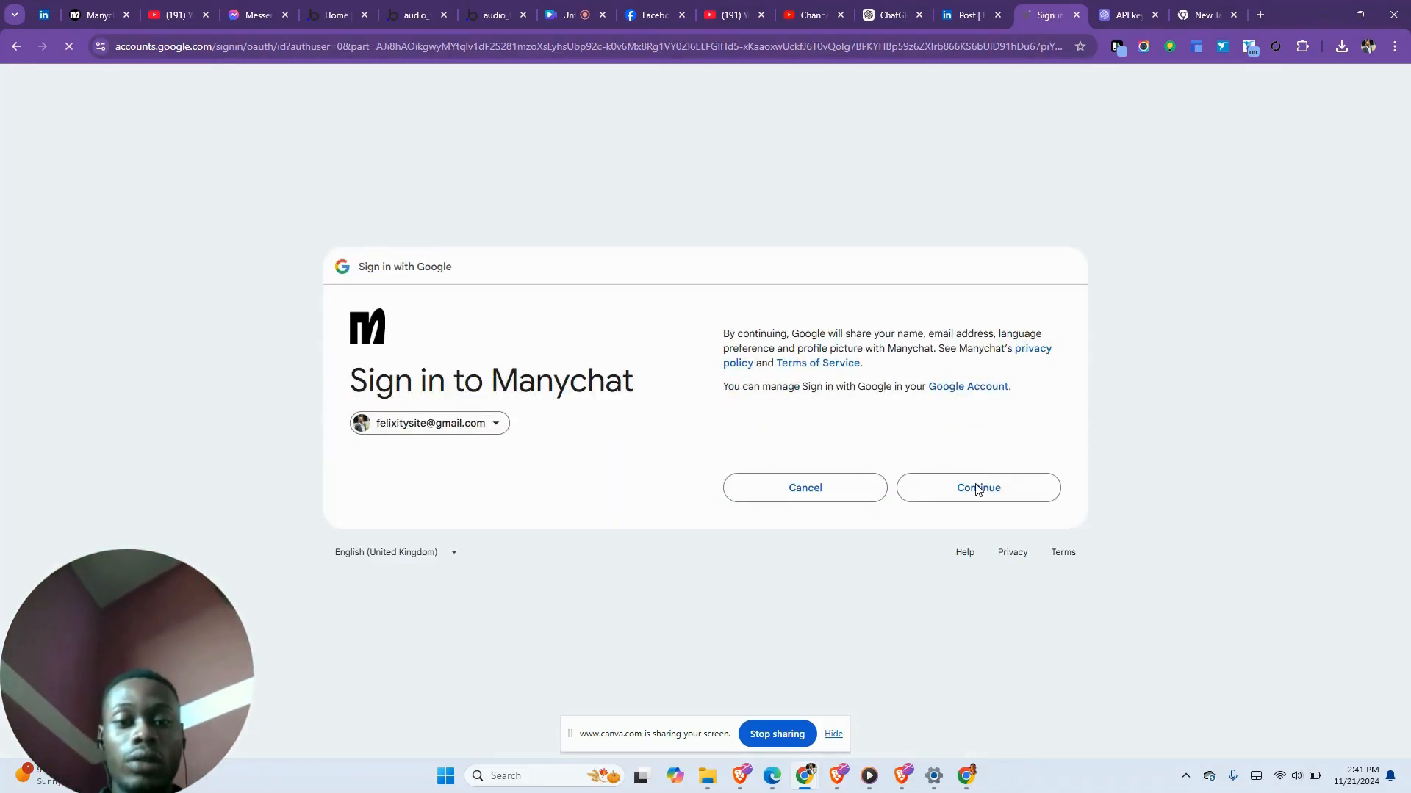
pyautogui.click(978, 488)
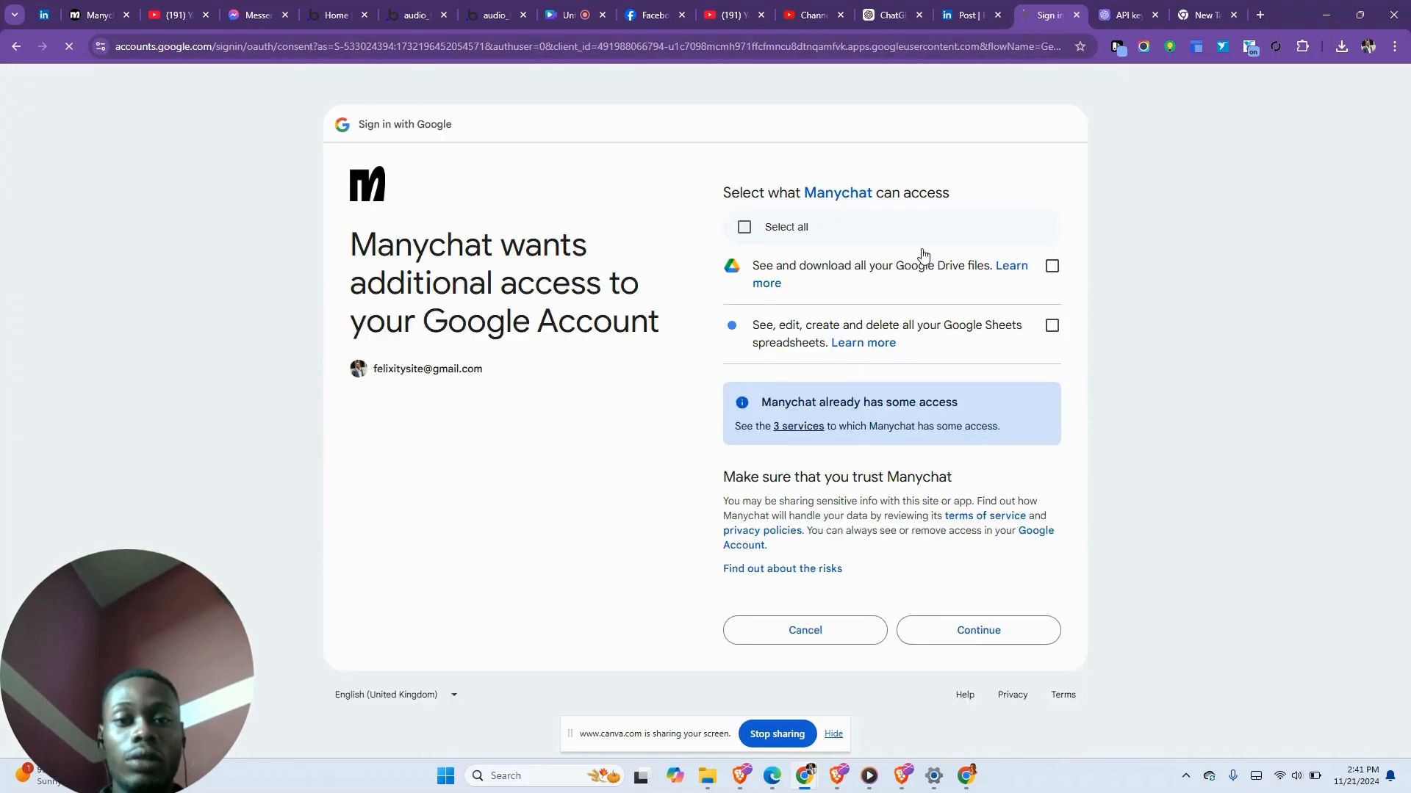
pyautogui.click(743, 227)
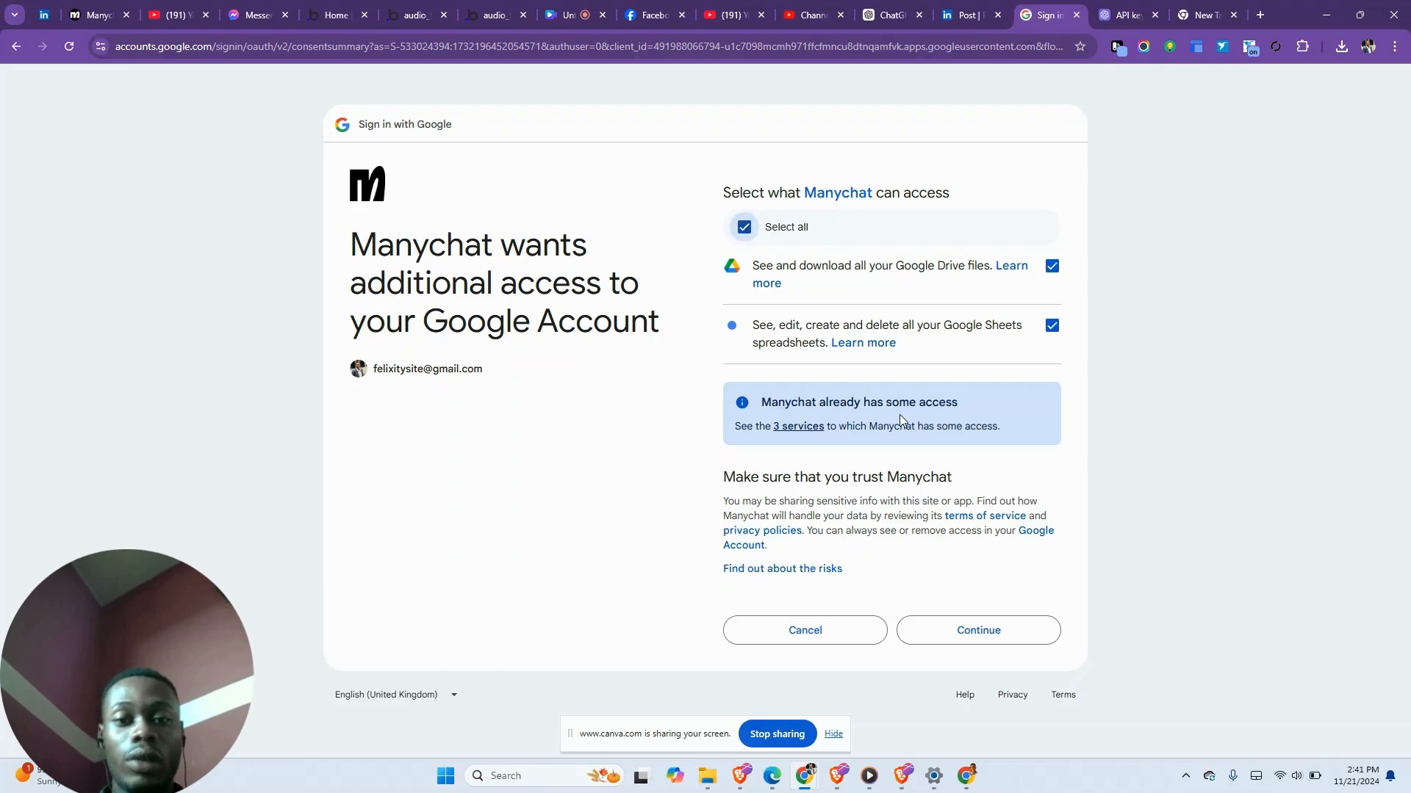
pyautogui.click(948, 646)
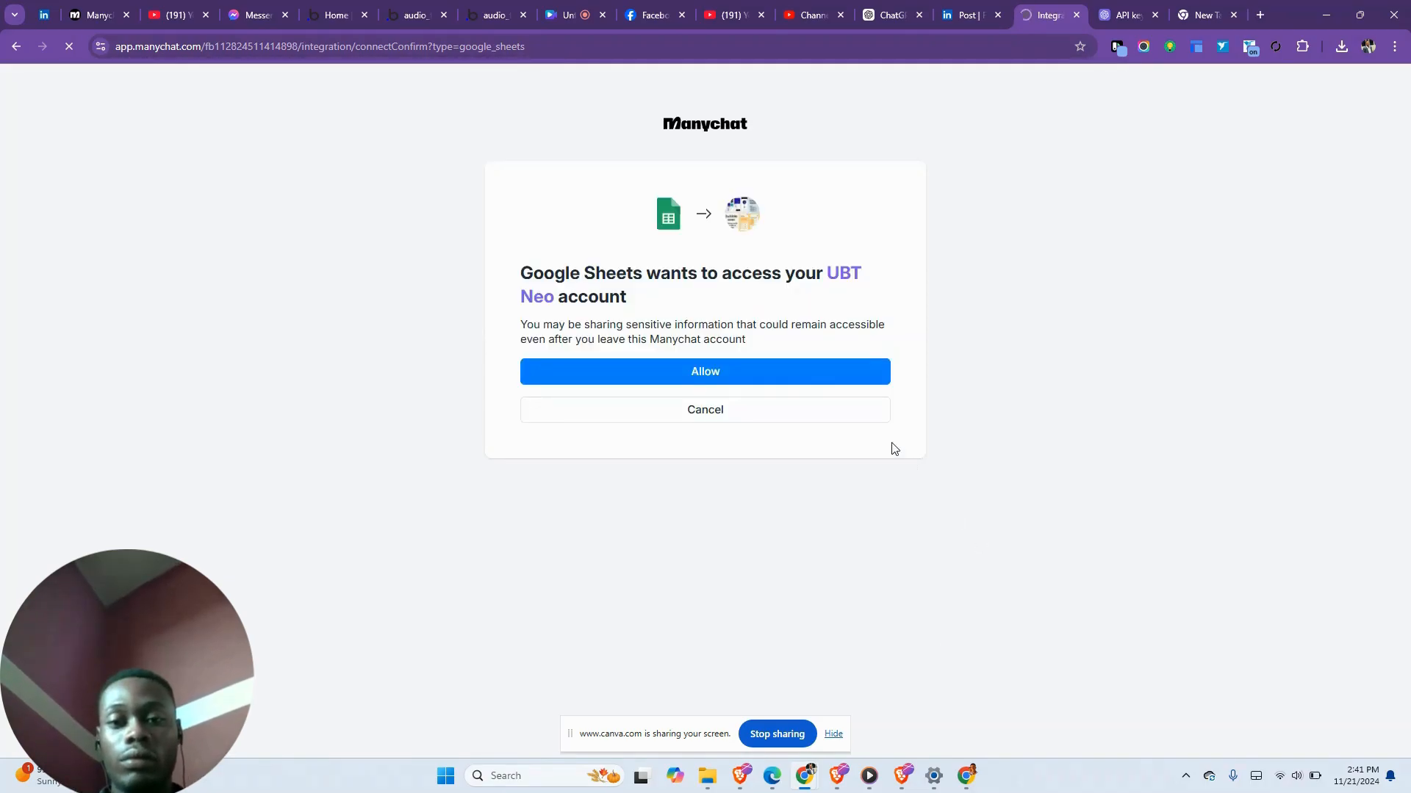
pyautogui.click(795, 374)
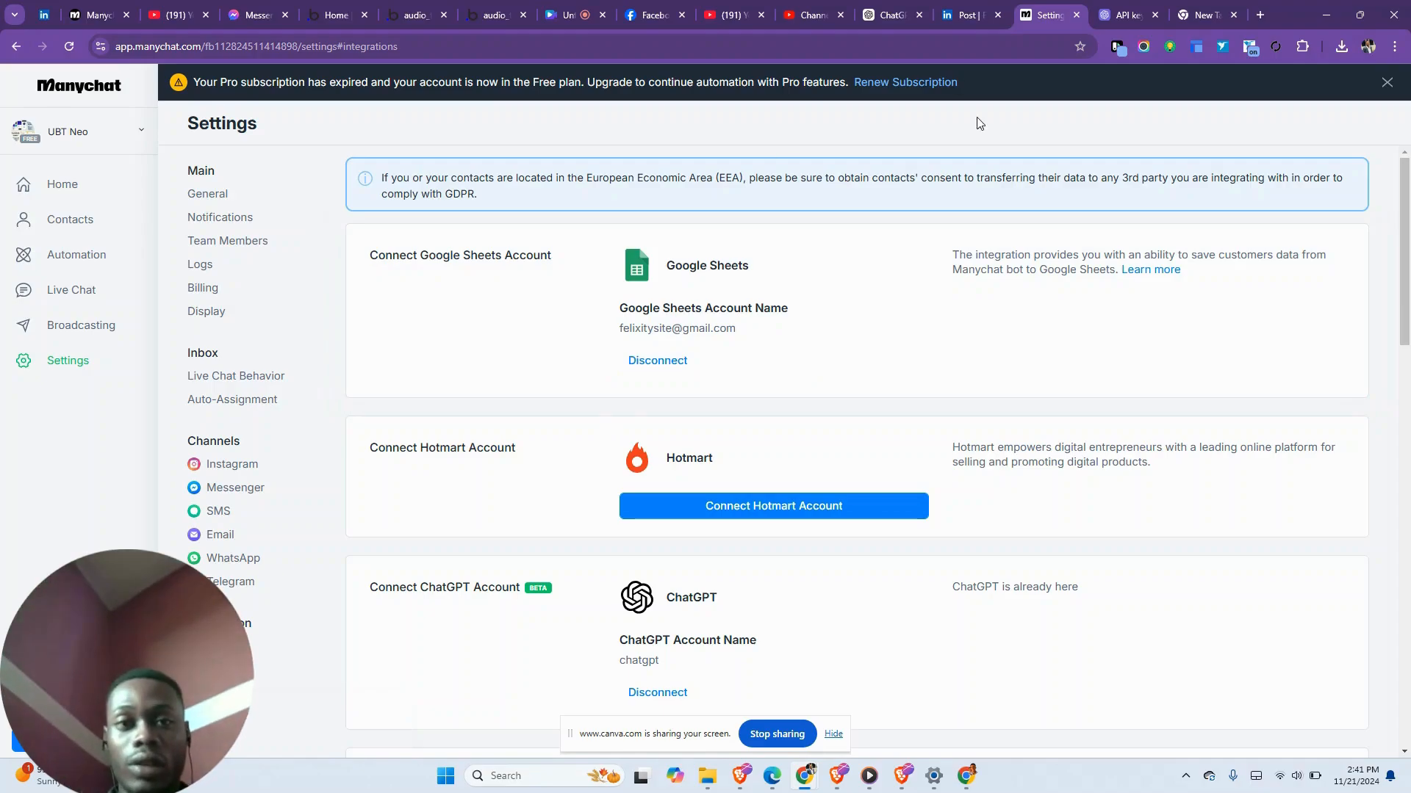
# - Switch back to the Manychat Automations list
pyautogui.click(570, 15)
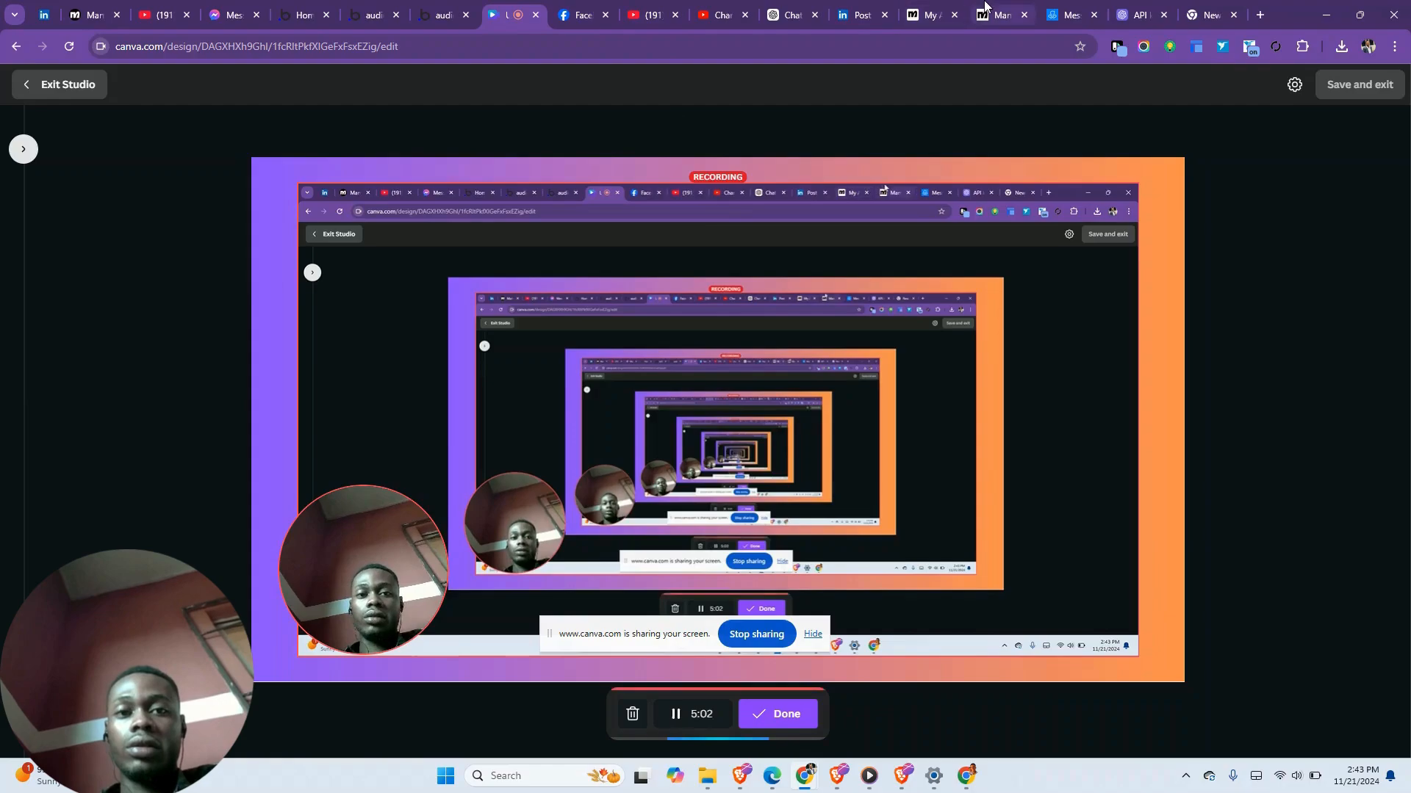
pyautogui.click(985, 8)
pyautogui.click(897, 9)
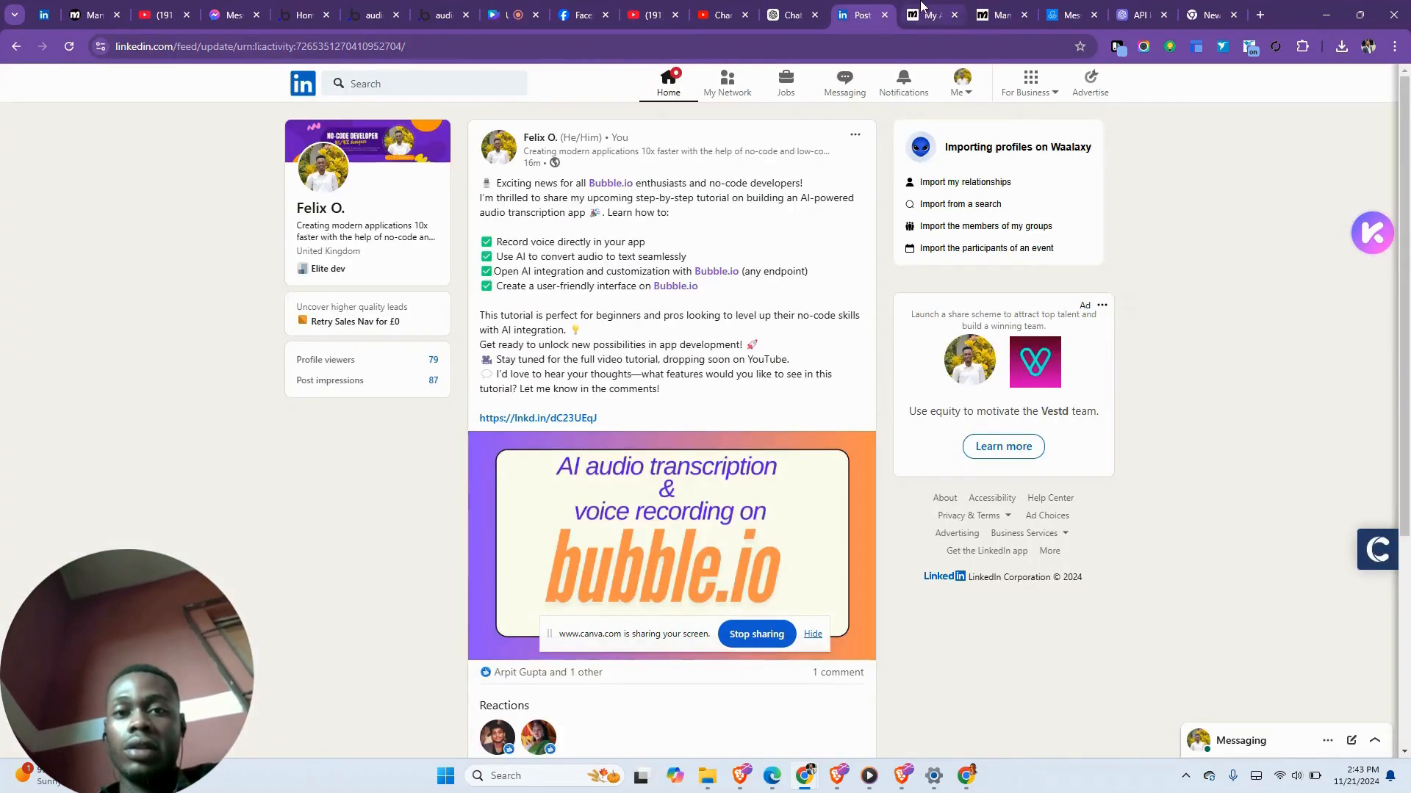
pyautogui.click(920, 4)
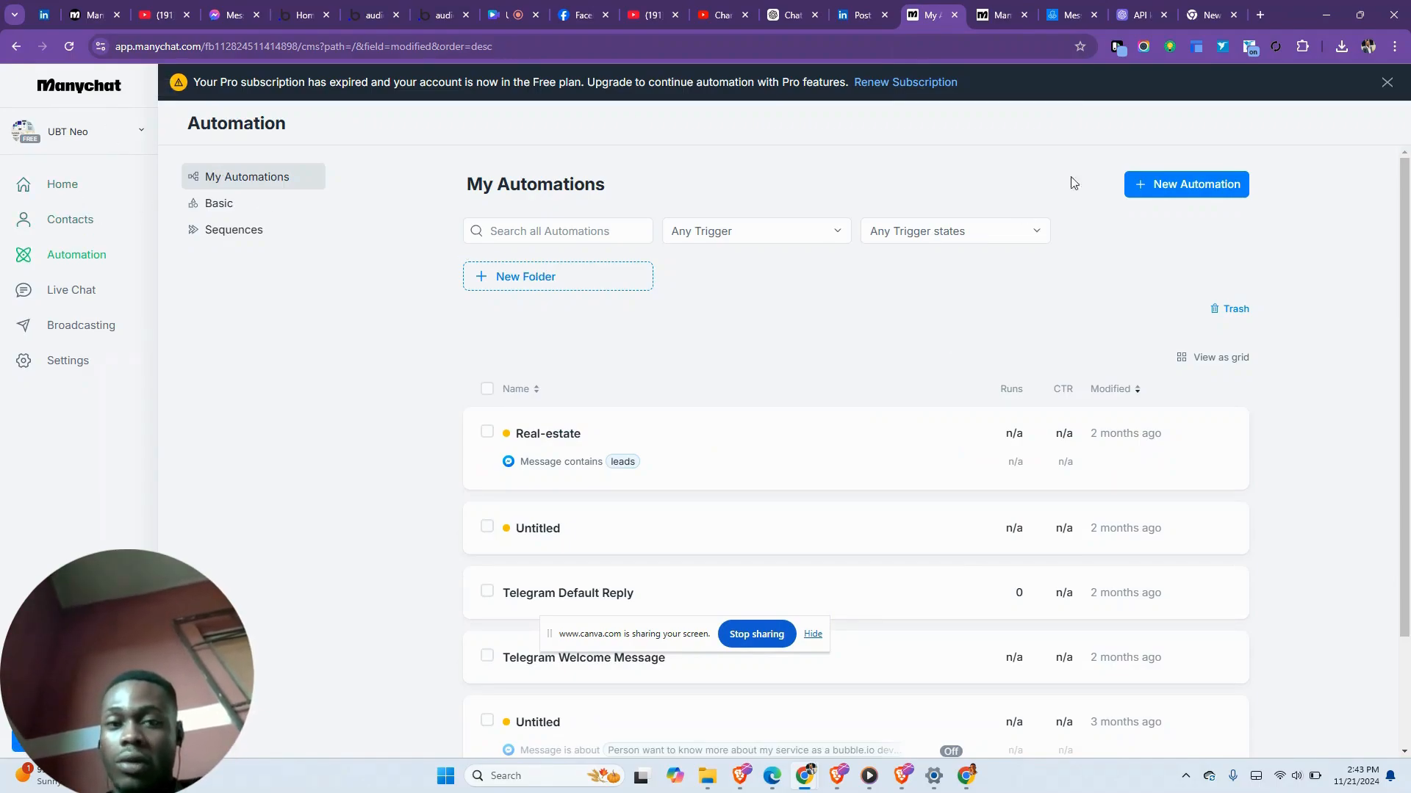
# - Create a New Automation from scratch and open the Untitled automation
pyautogui.click(1180, 190)
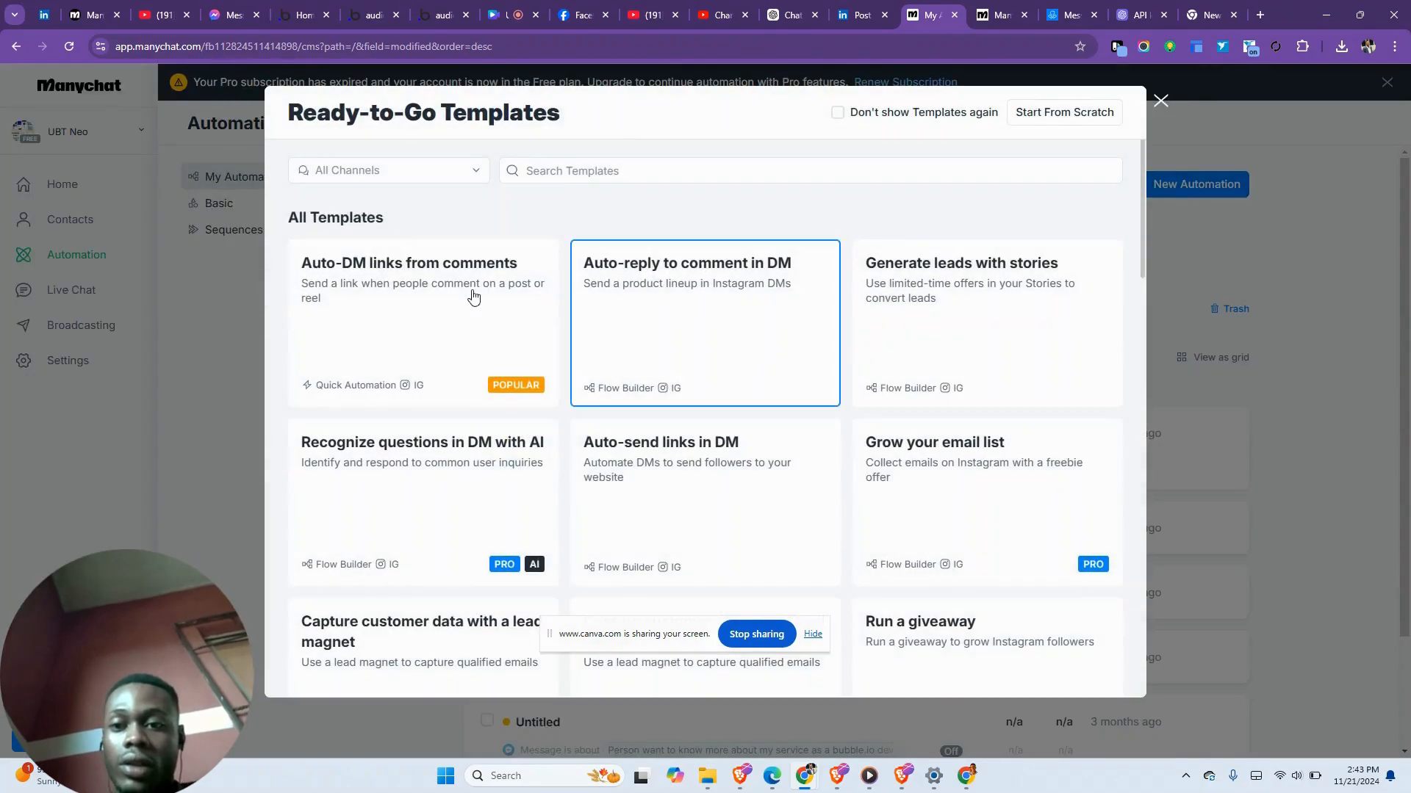
pyautogui.scroll(-15, 532, 395)
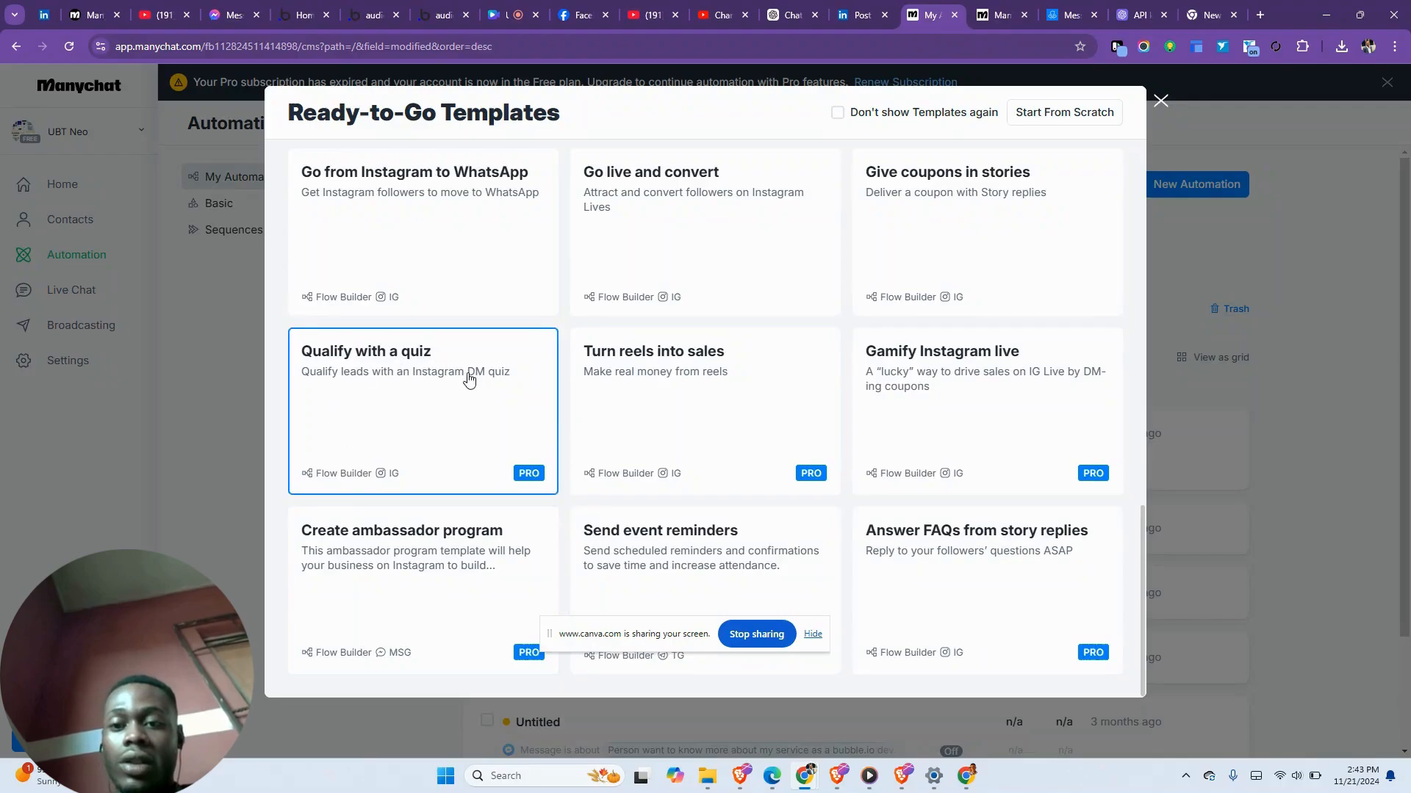
pyautogui.scroll(4, 469, 378)
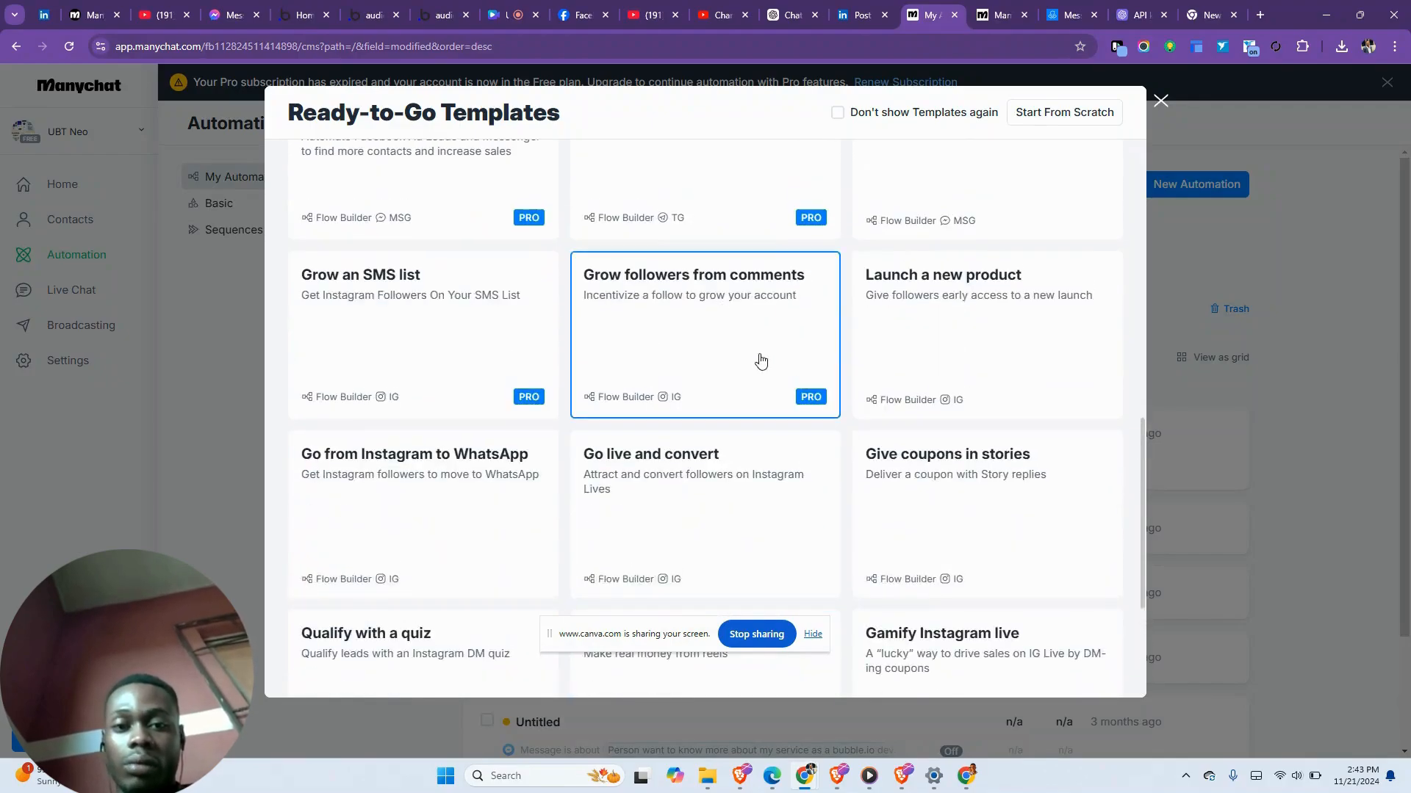
pyautogui.scroll(8, 760, 360)
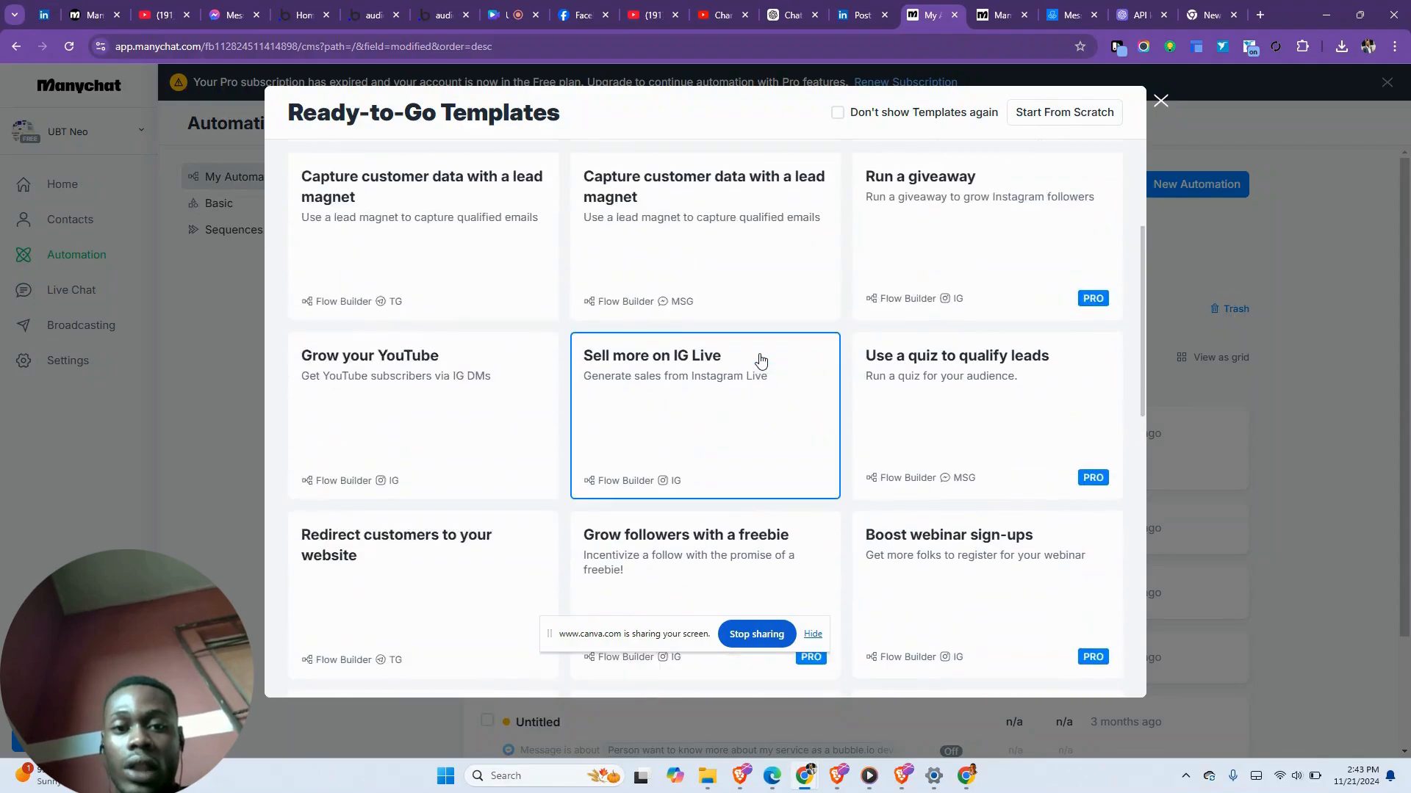
pyautogui.scroll(5, 760, 360)
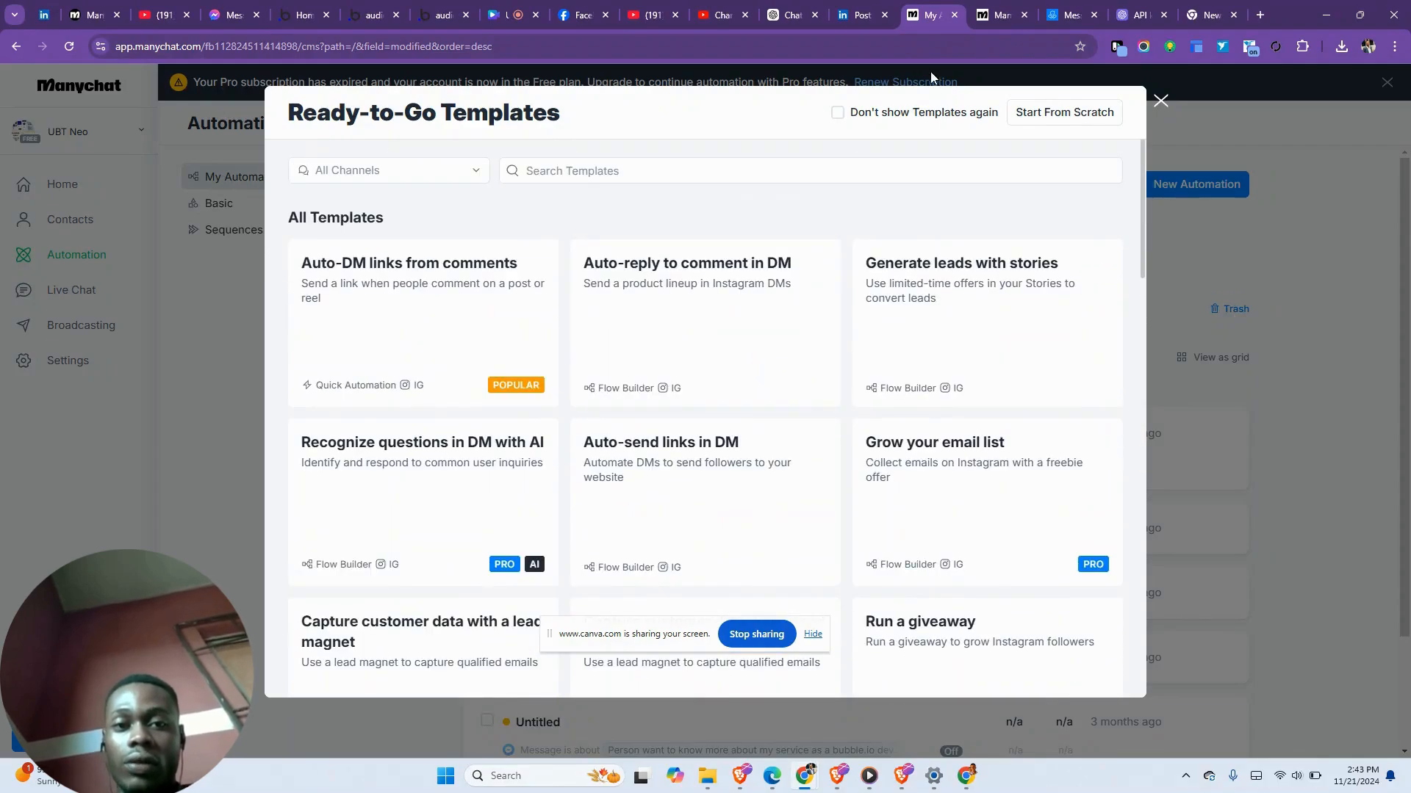
pyautogui.click(1025, 114)
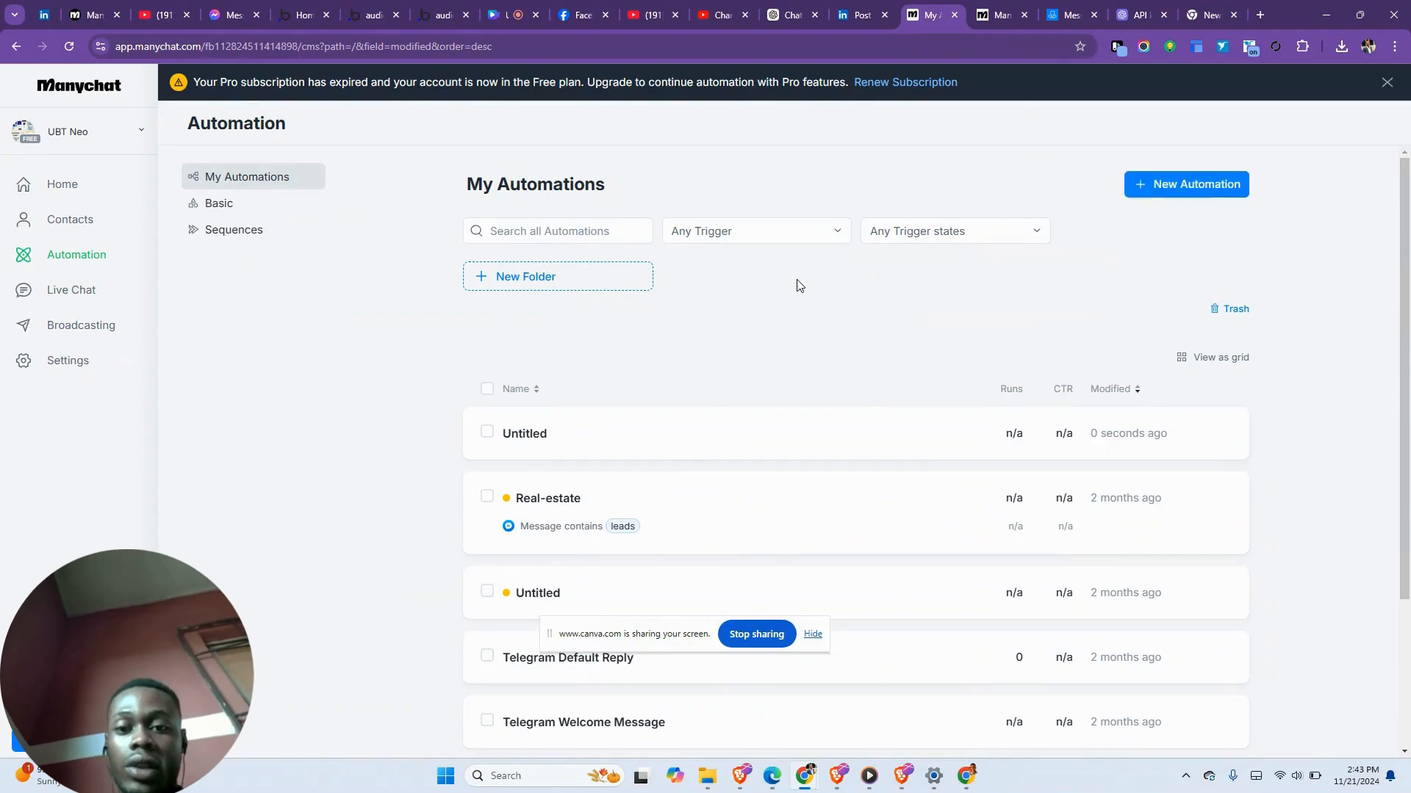
pyautogui.click(664, 450)
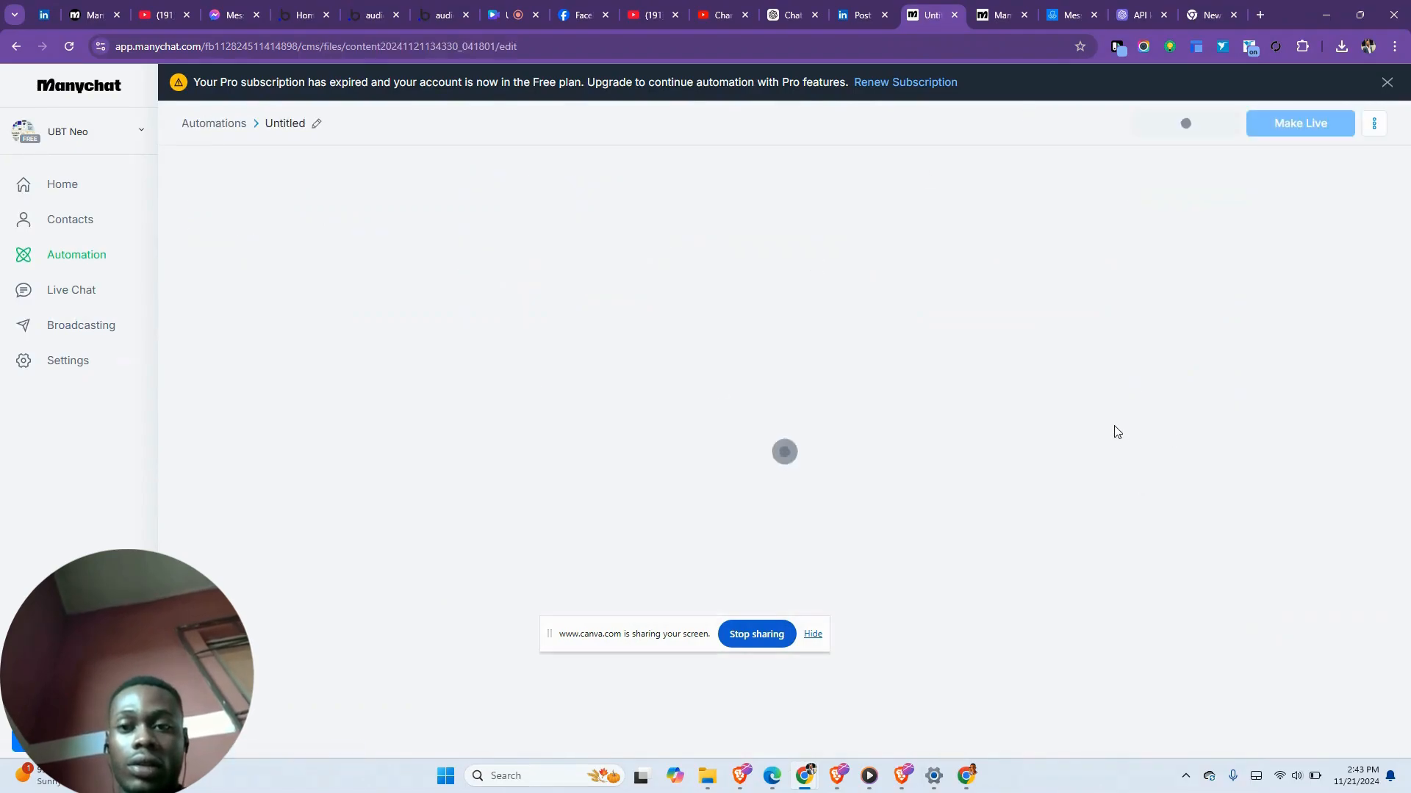
# - Rename the automation TEST PROJECT and add the Instagram 'User sends a message' trigger
pyautogui.click(305, 126)
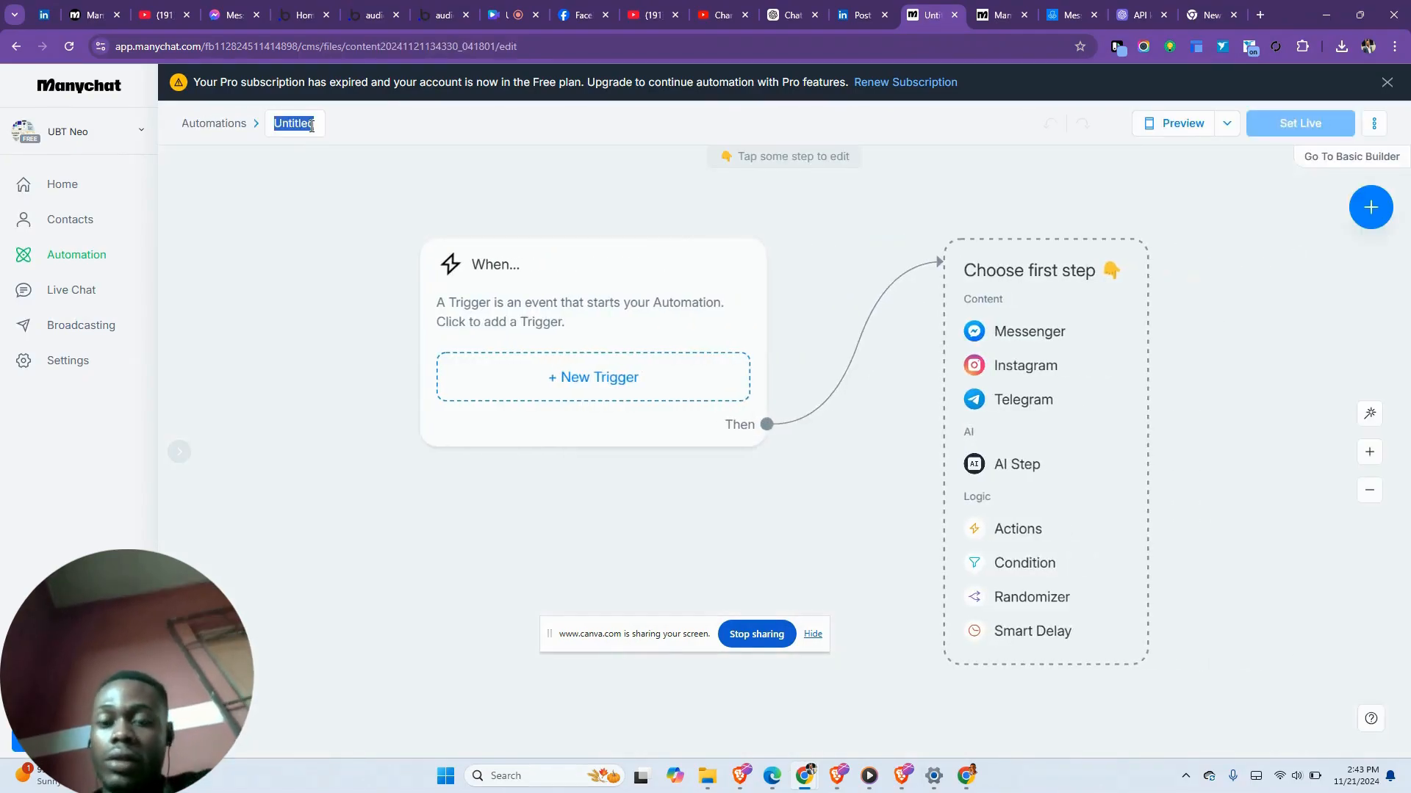
pyautogui.write('TEST ')
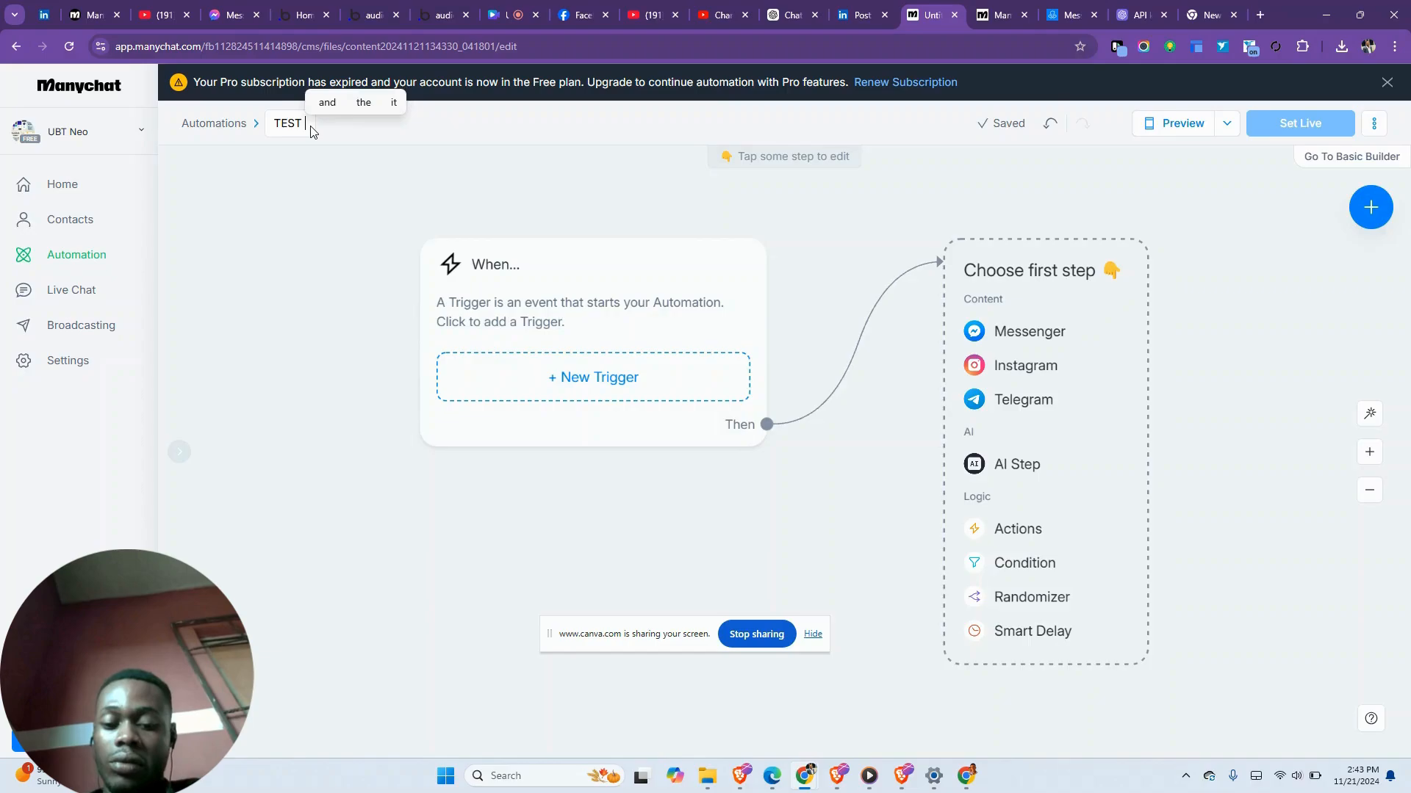
pyautogui.write('PROJECT')
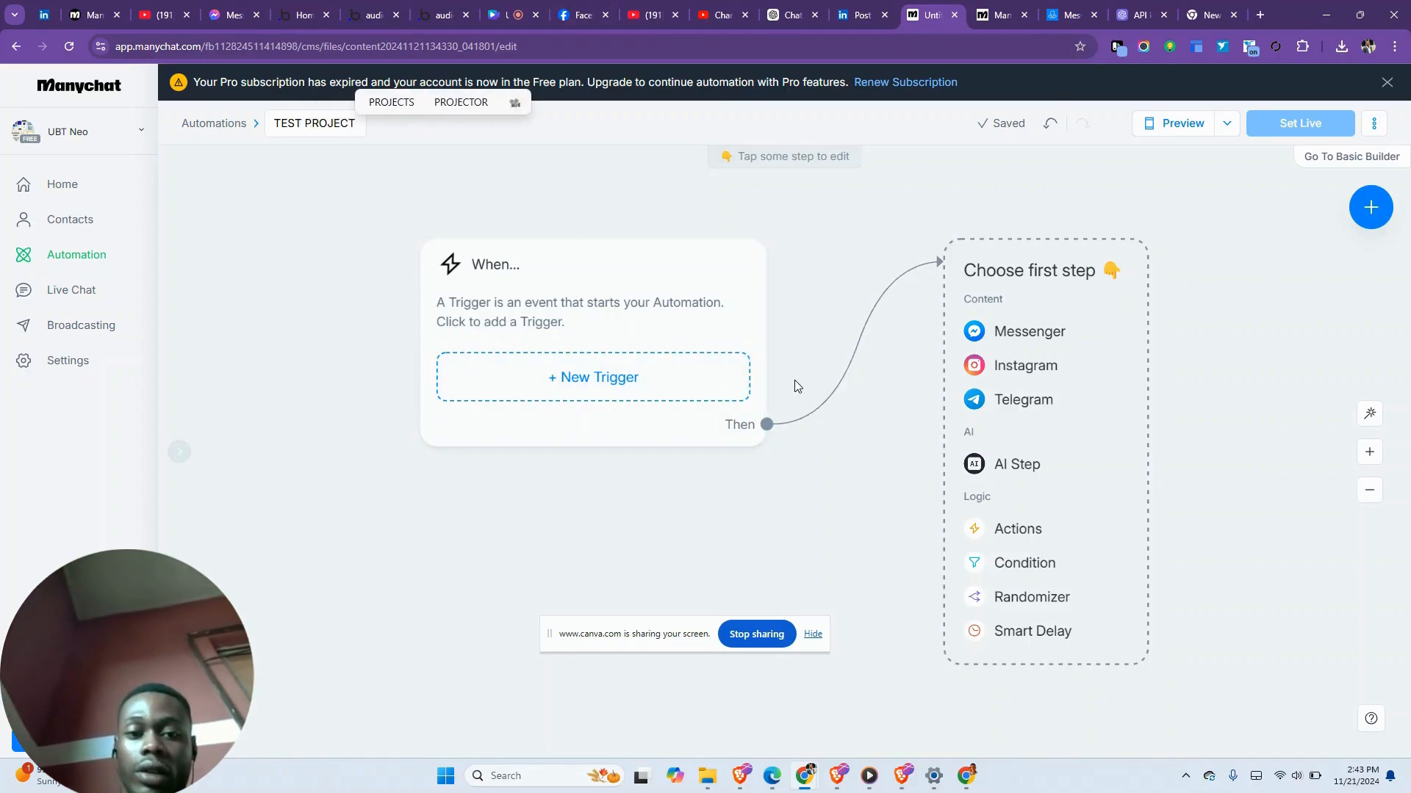
pyautogui.click(666, 395)
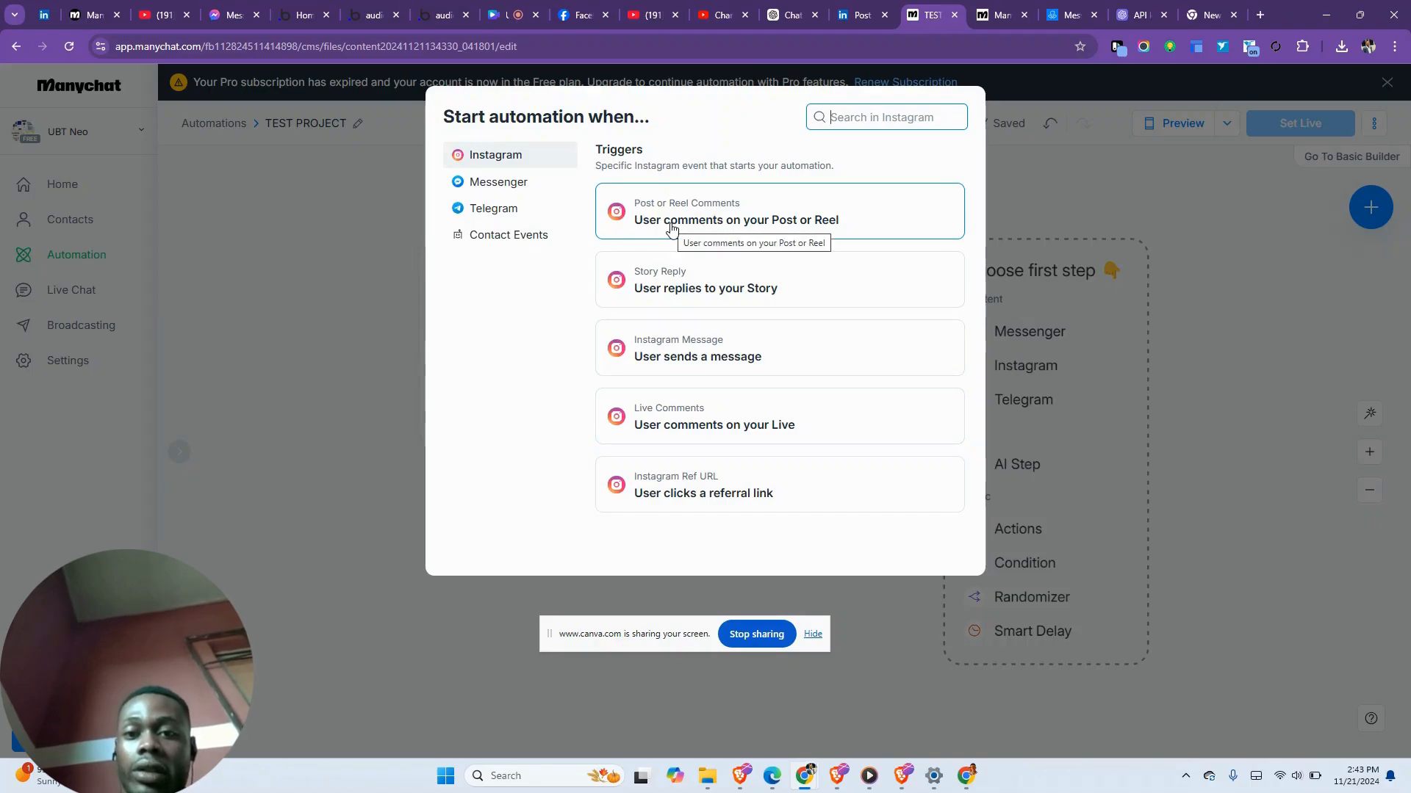
pyautogui.click(494, 188)
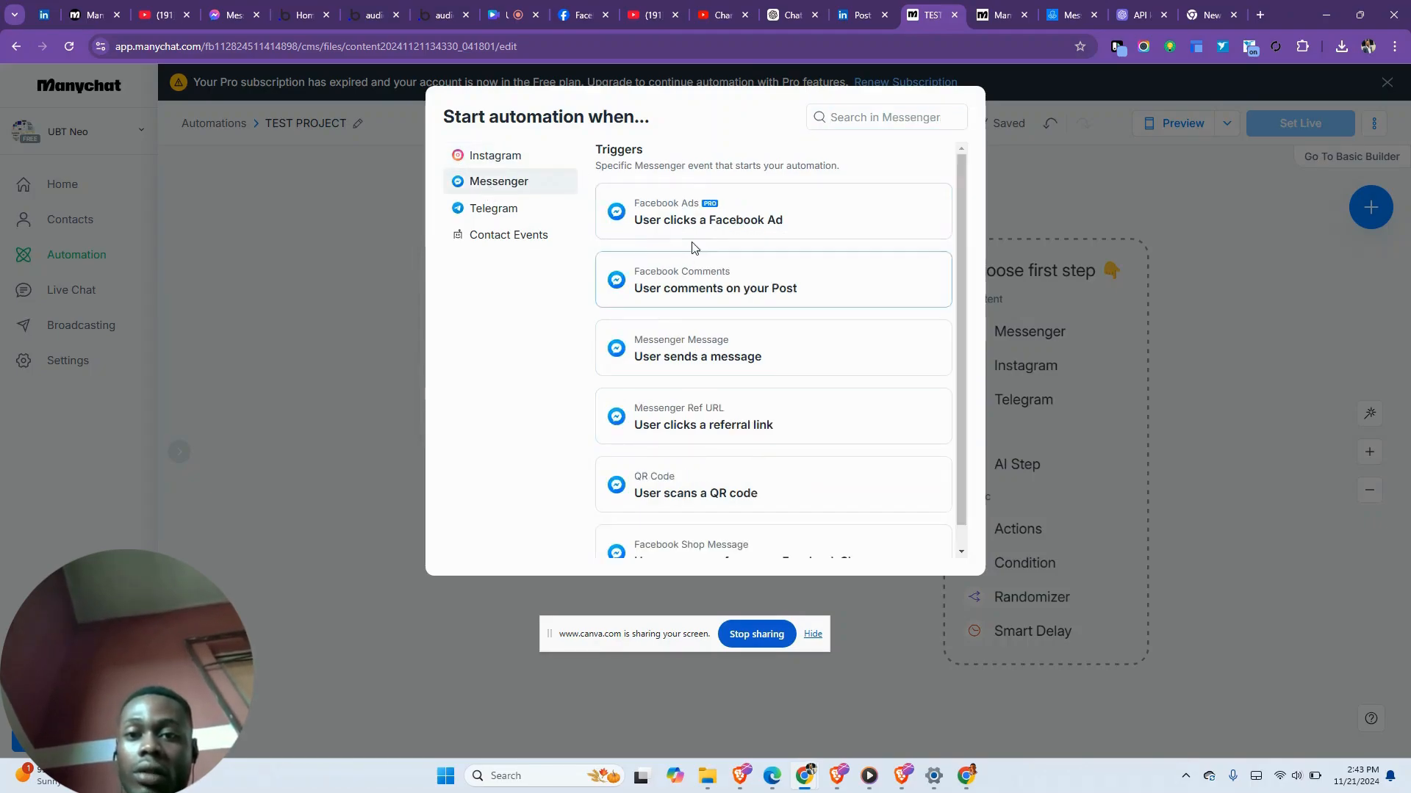
pyautogui.click(517, 163)
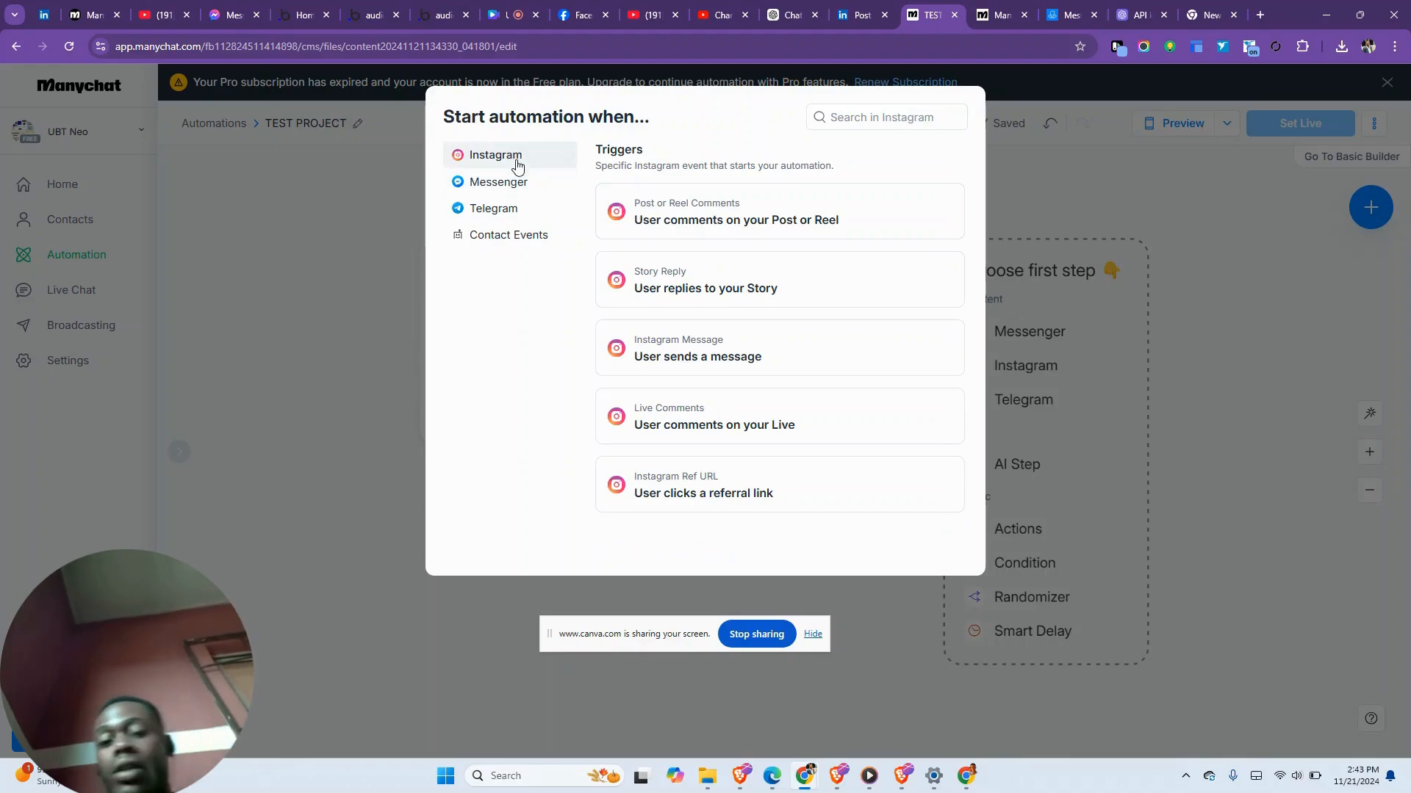
pyautogui.click(700, 368)
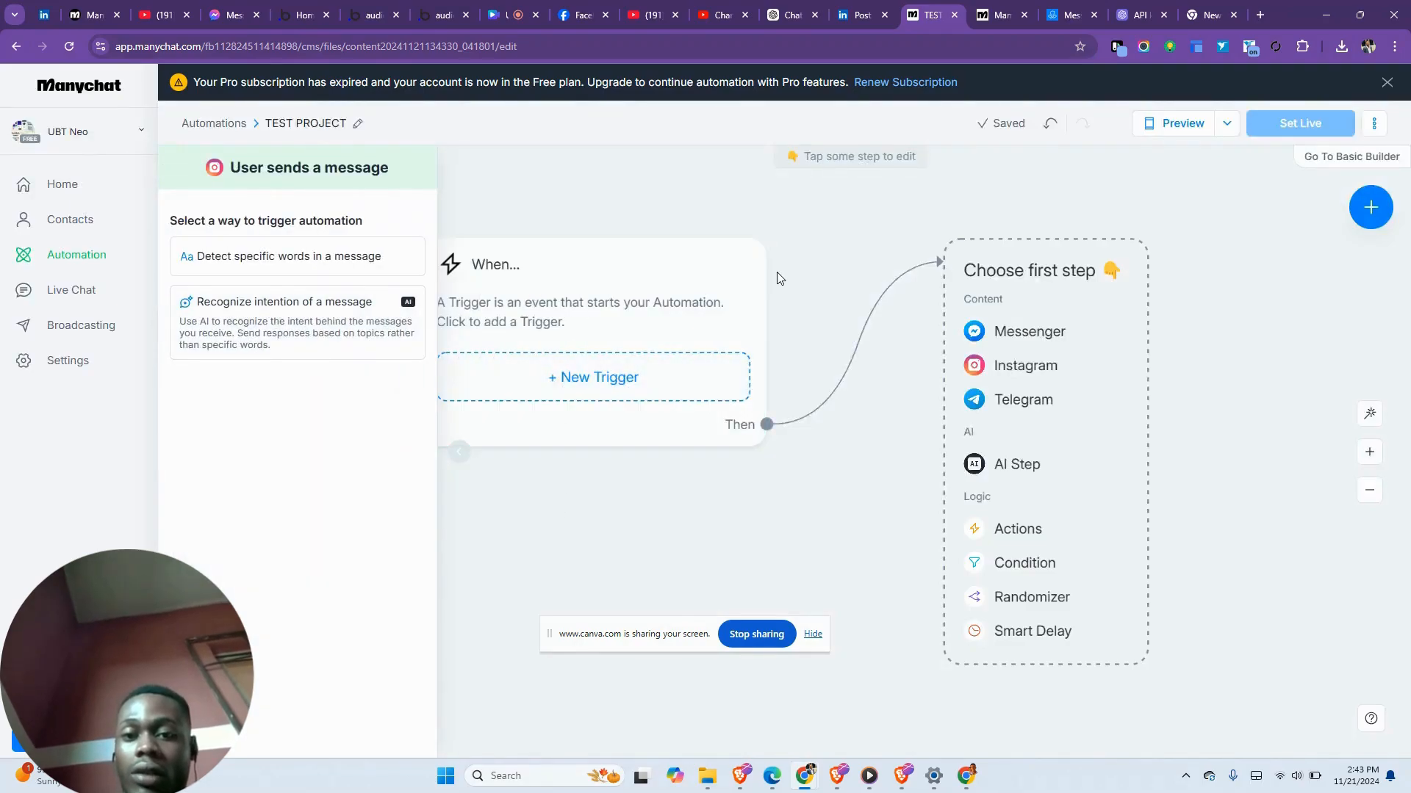
# - Add an Instagram Send Message step with the text 'Thank you for reaching out to me.'
pyautogui.click(1019, 373)
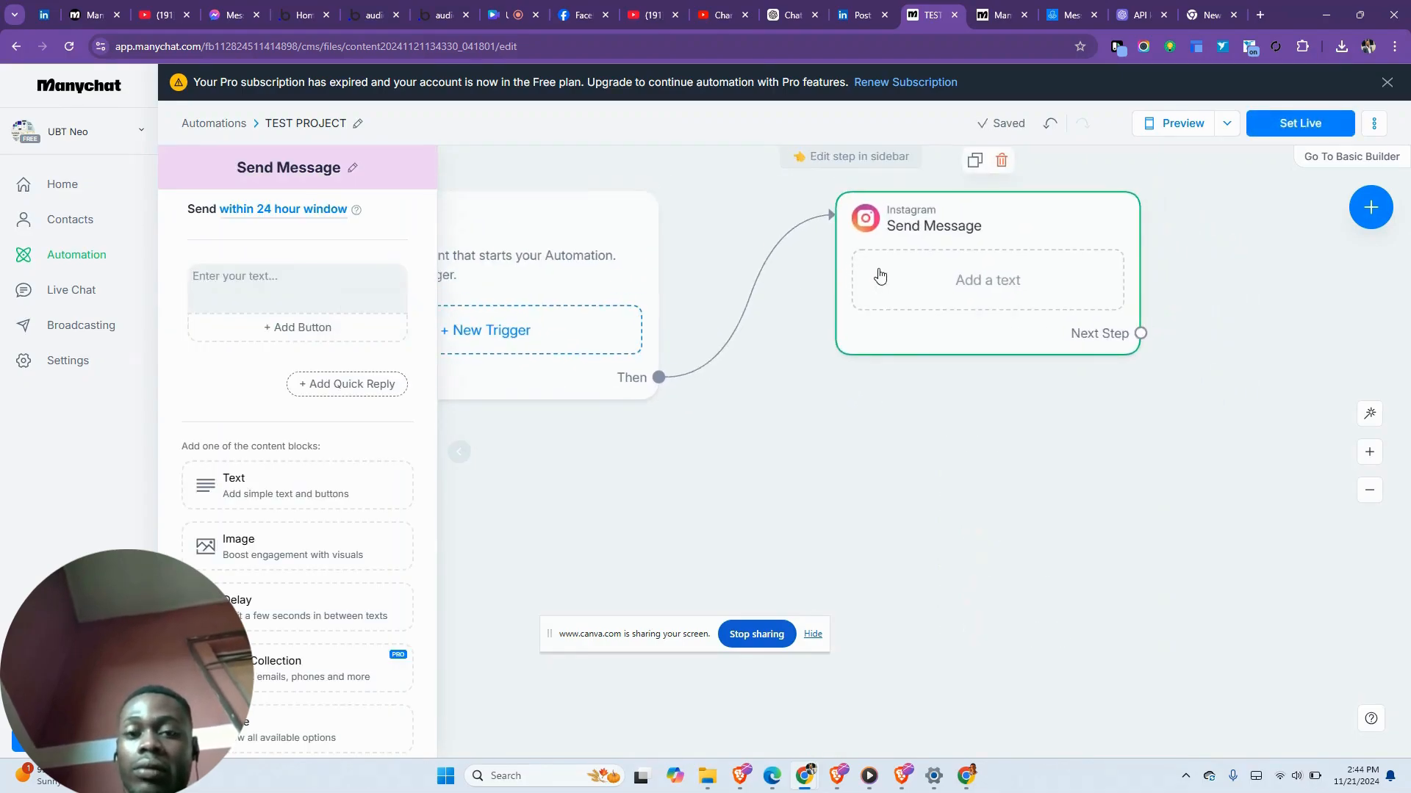
pyautogui.click(880, 276)
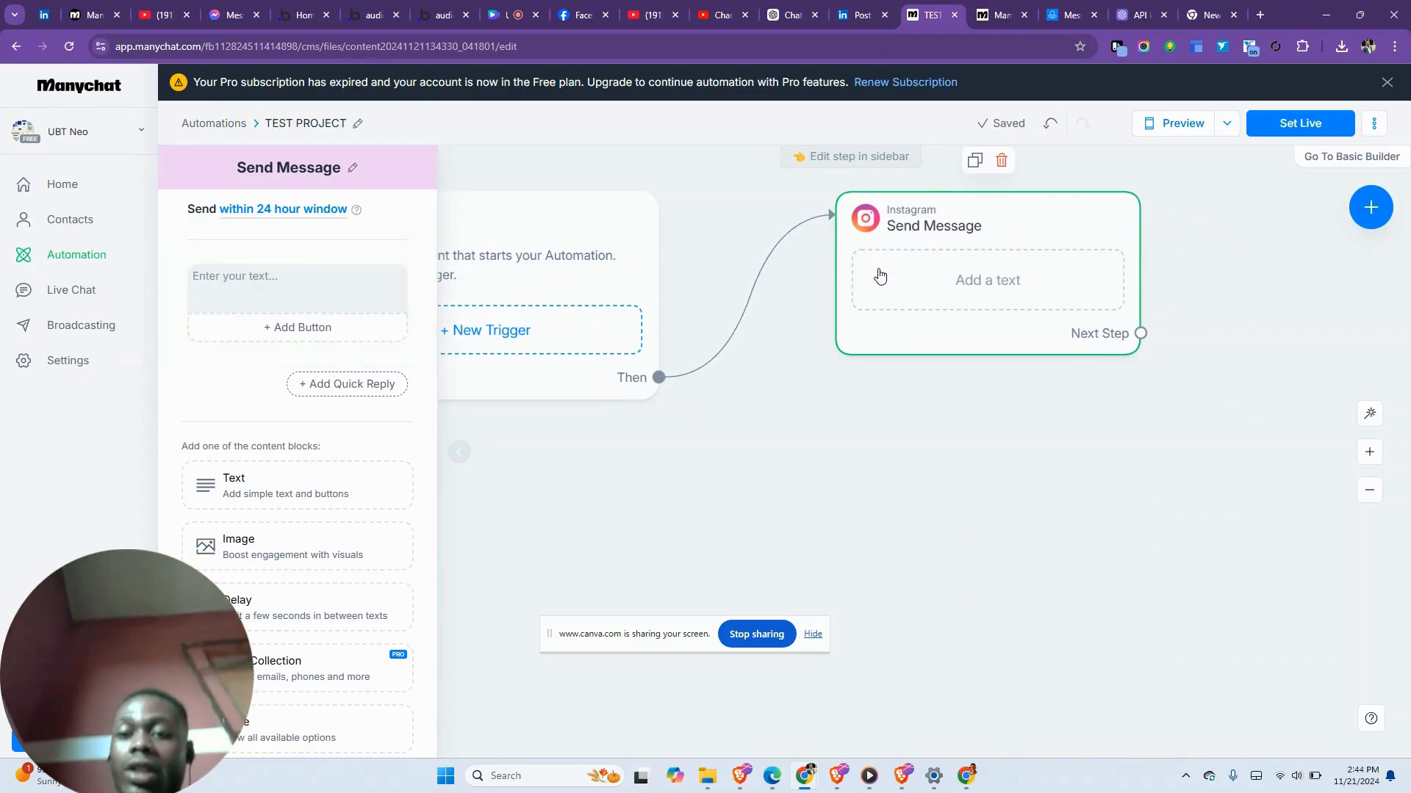
pyautogui.click(303, 278)
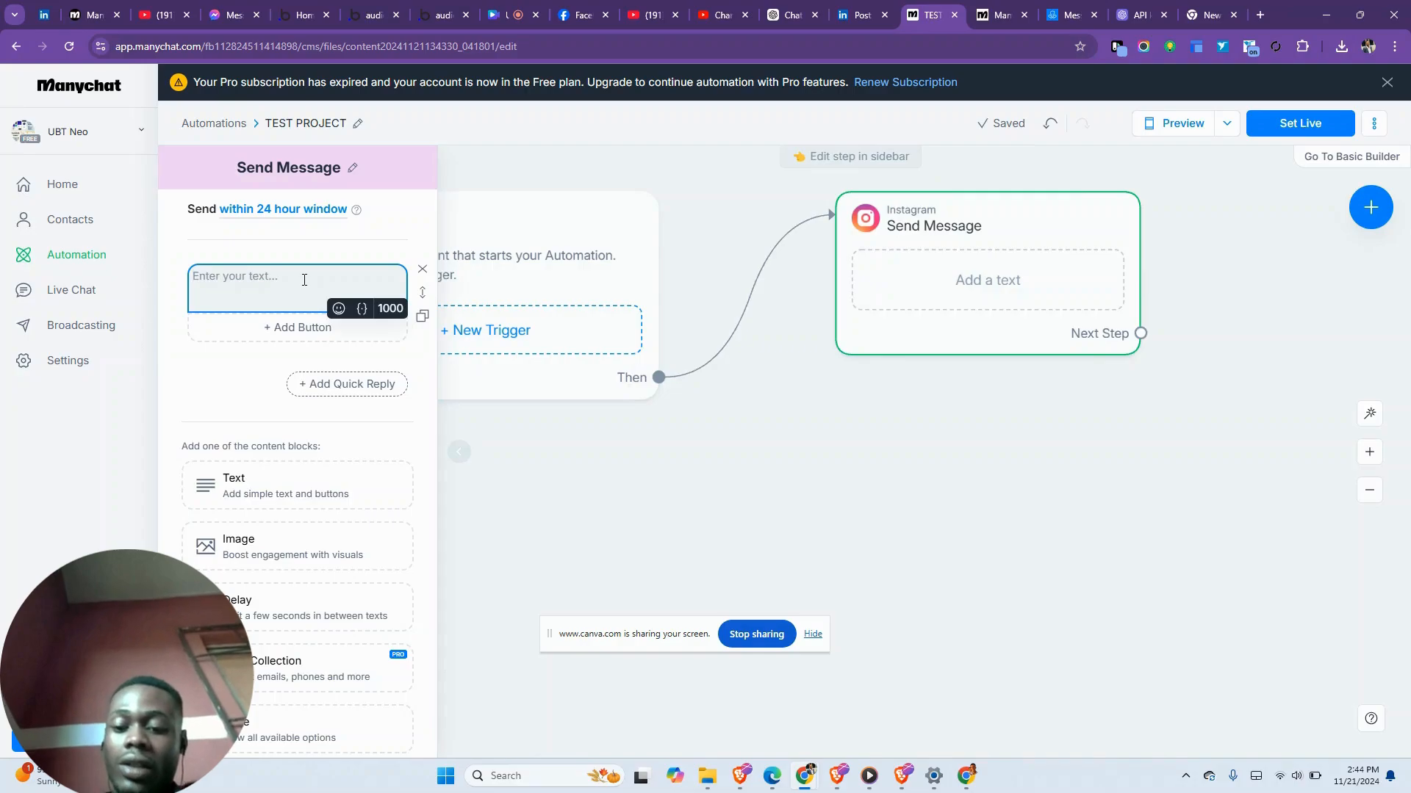
pyautogui.write('tHANK YO')
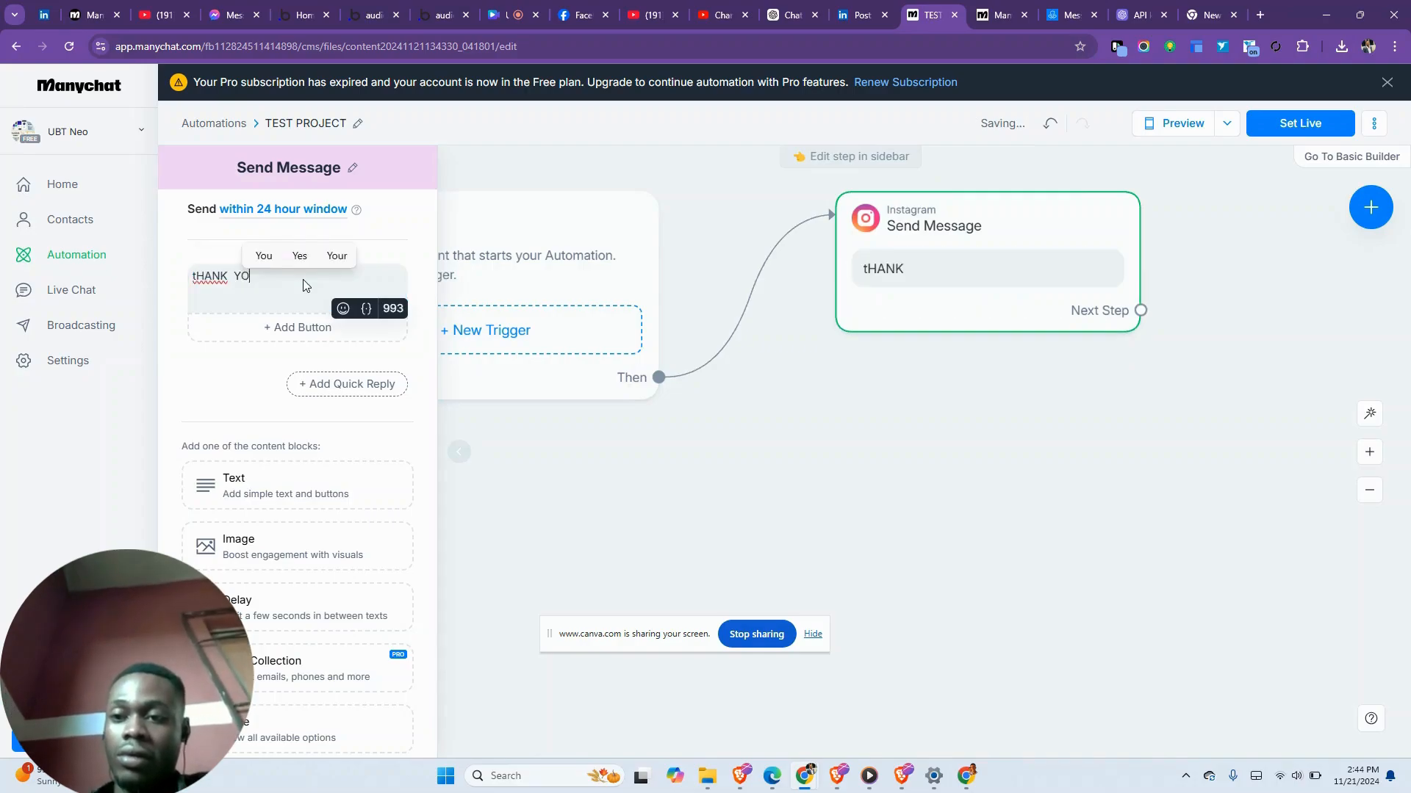
pyautogui.hotkey('ctrl', 'a')
pyautogui.write('THANK')
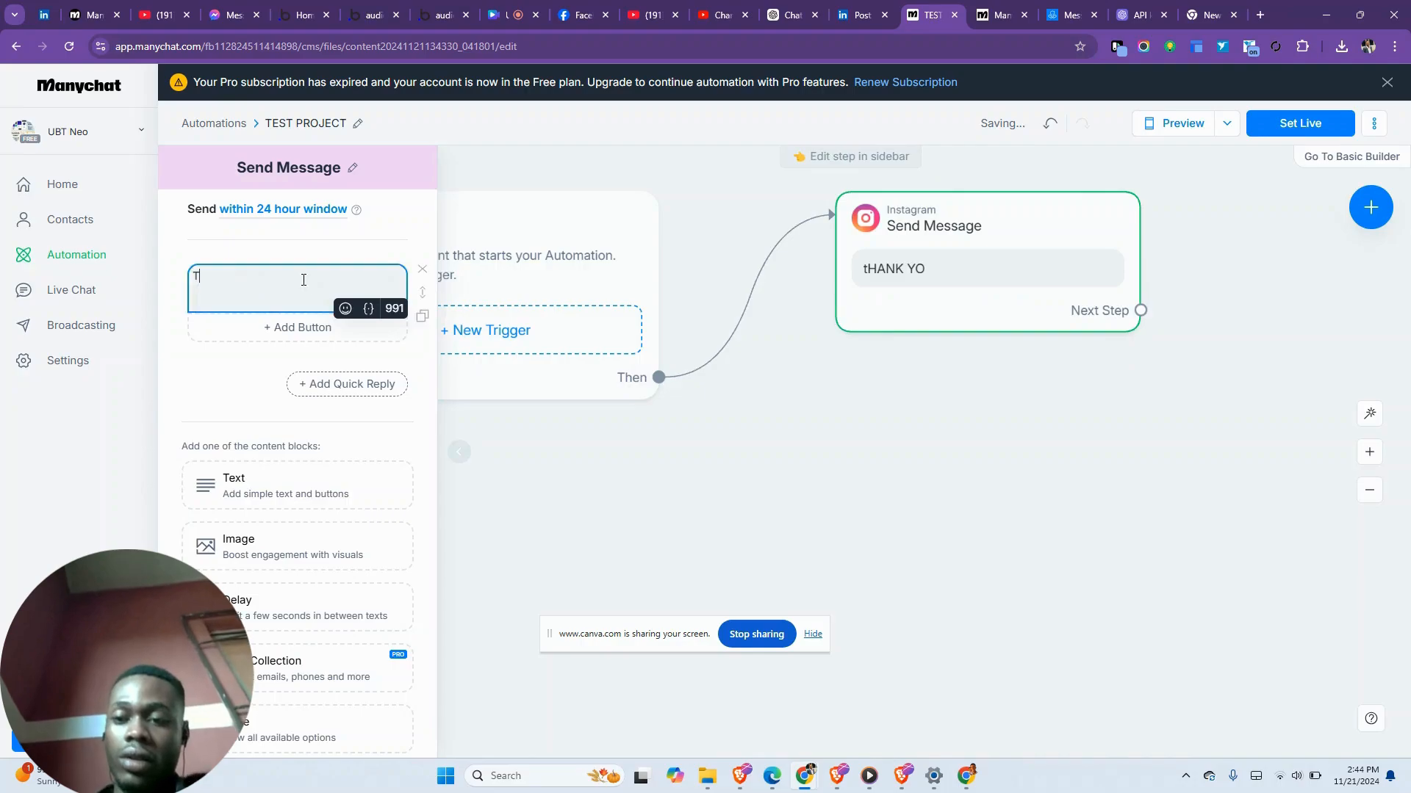
pyautogui.press('BackSpace')
pyautogui.press('BackSpace')
pyautogui.press('BackSpace')
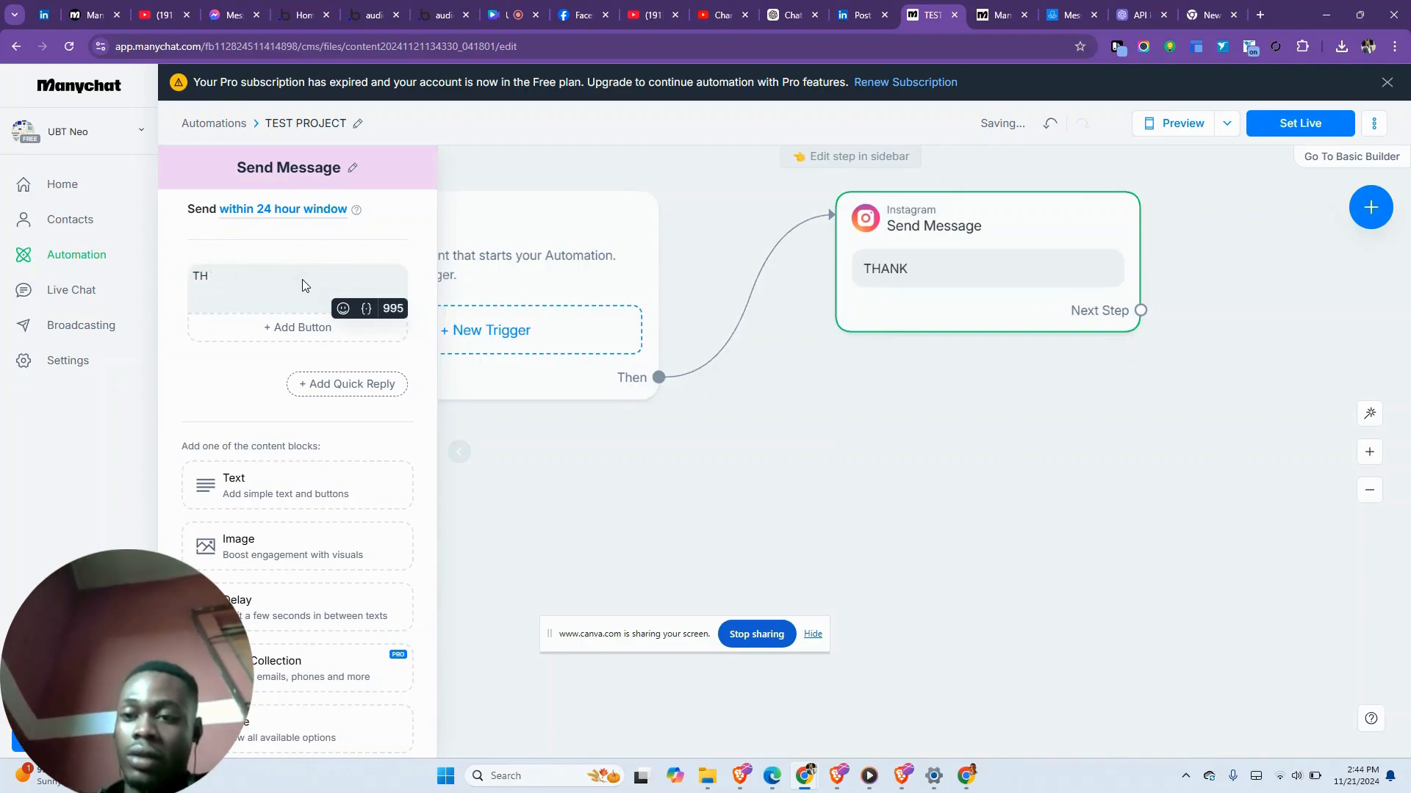
pyautogui.write('a')
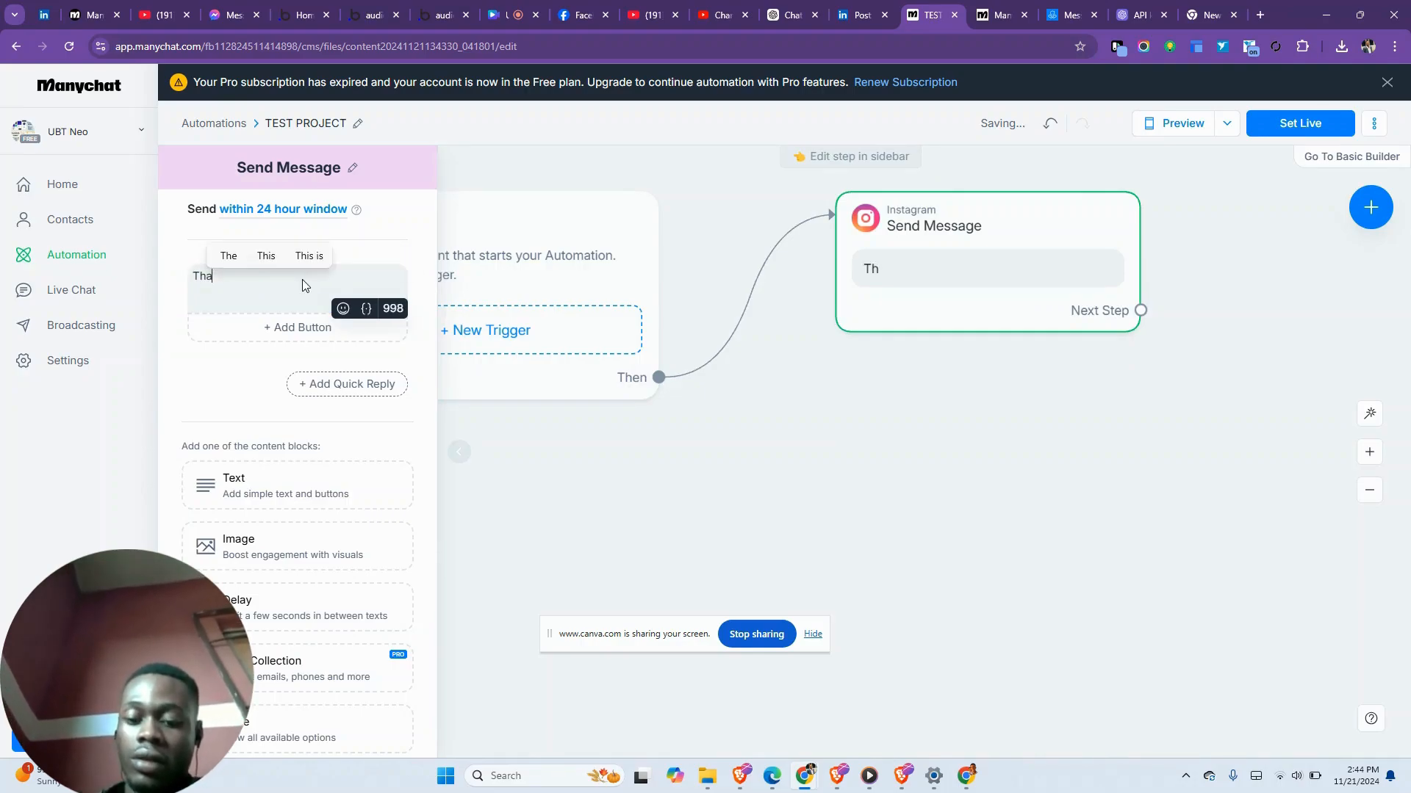
pyautogui.write('nk you for reaching out to ')
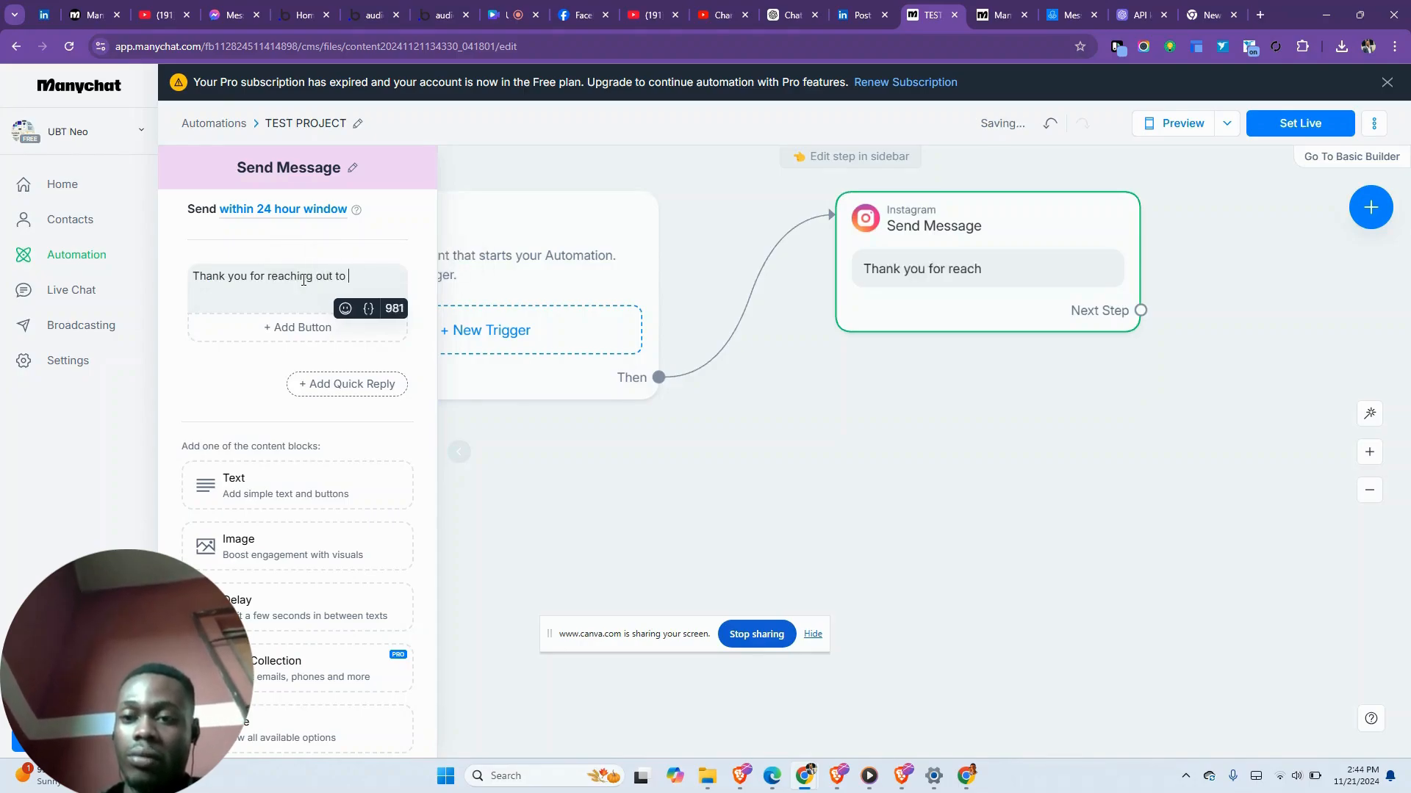
pyautogui.write('me.')
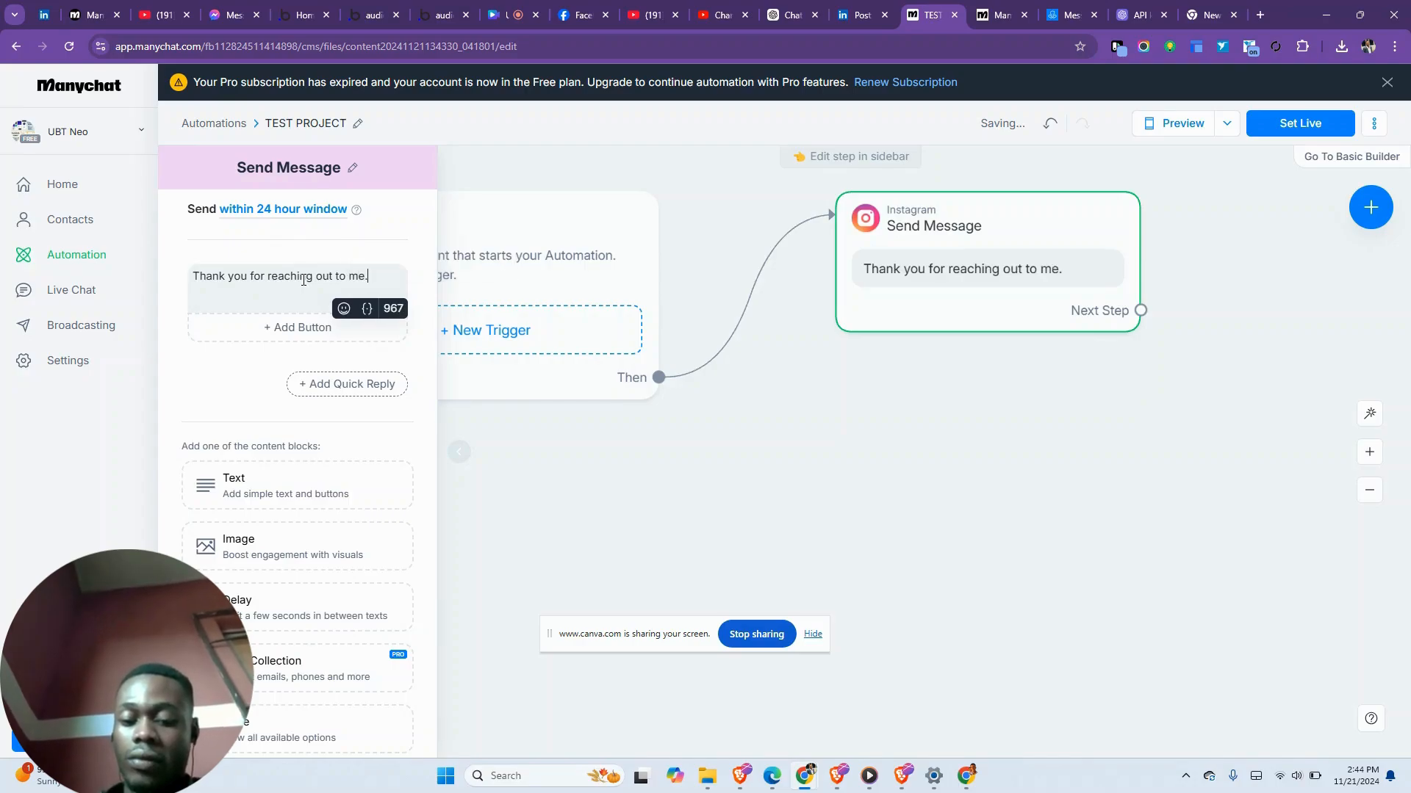
pyautogui.write(' How')
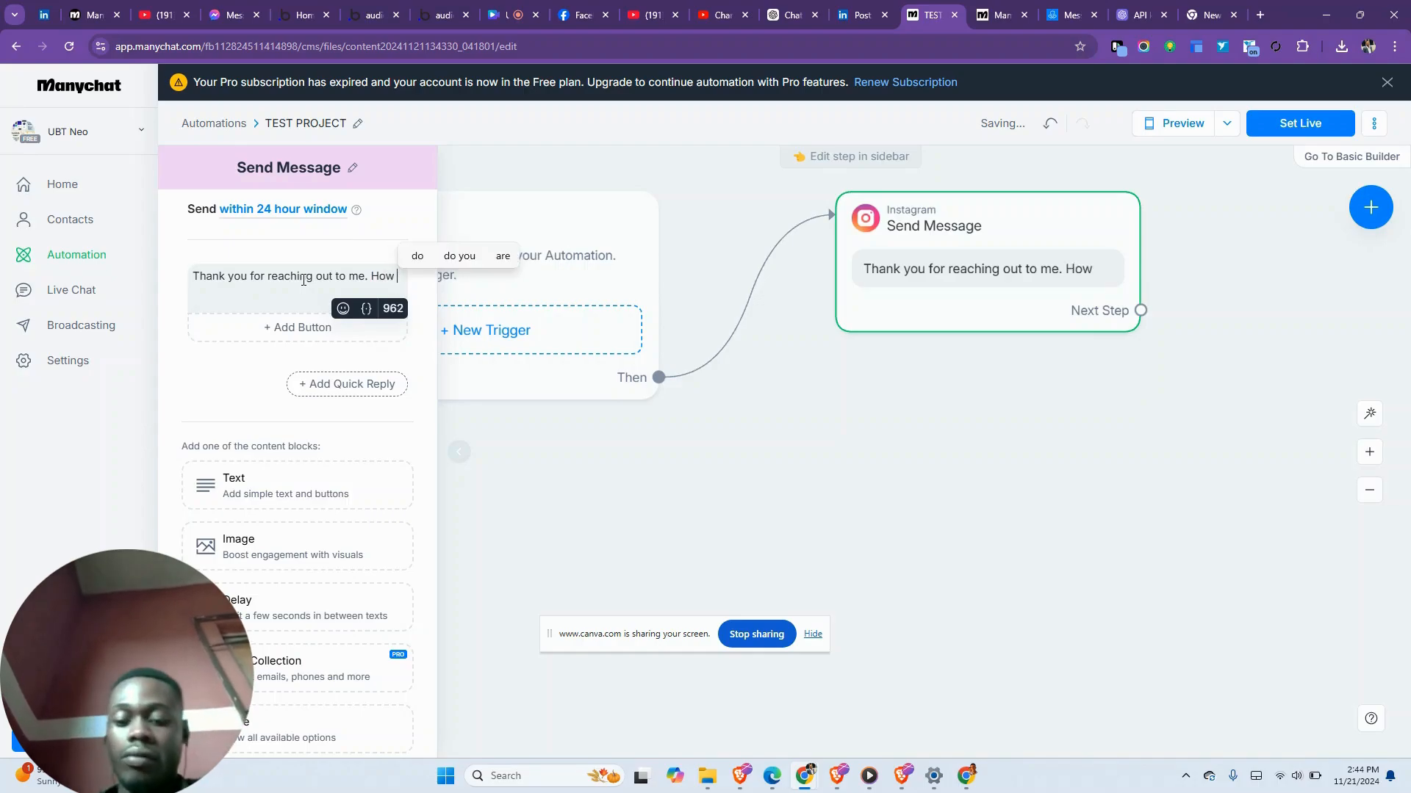
pyautogui.press('BackSpace')
pyautogui.press('BackSpace')
pyautogui.press('BackSpace')
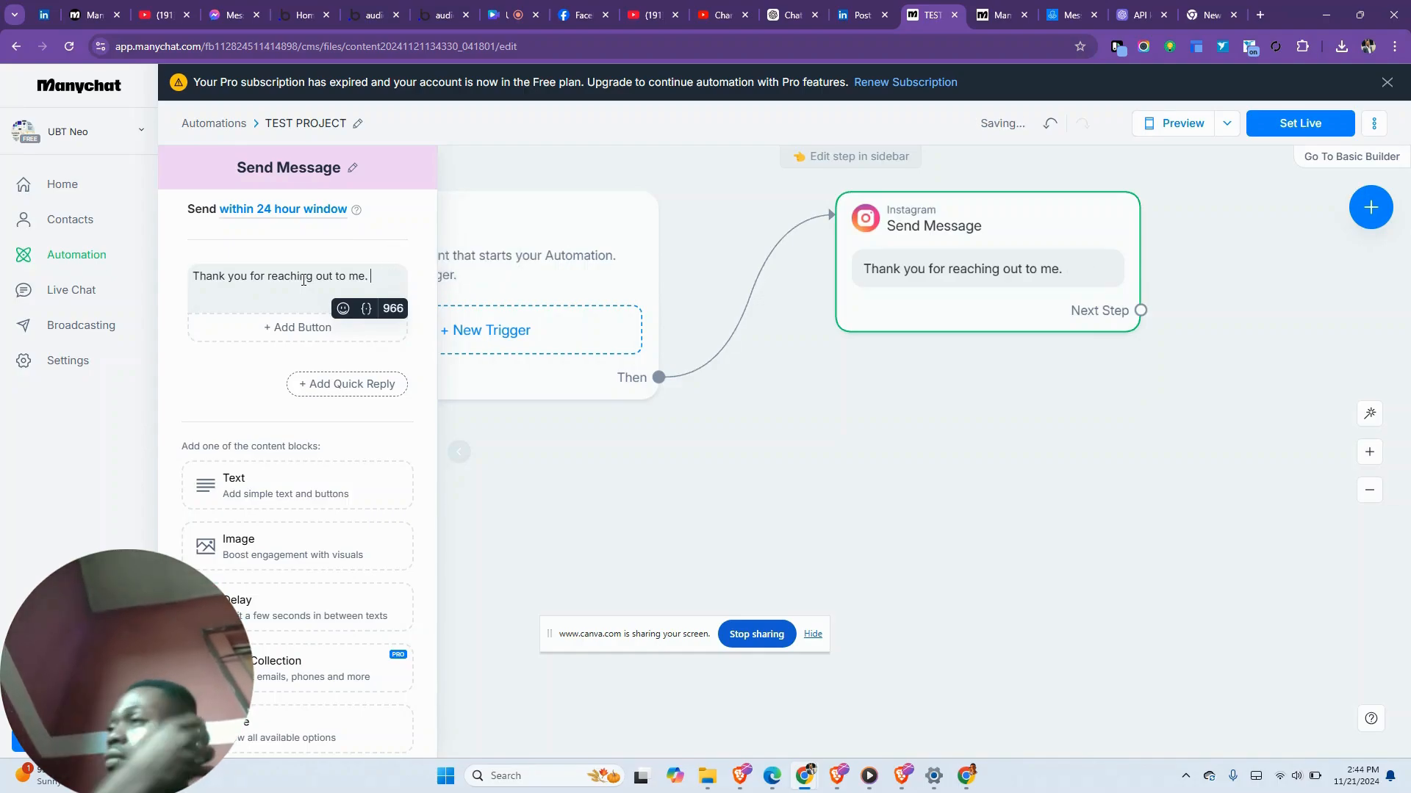
pyautogui.write('Ma')
pyautogui.press('BackSpace')
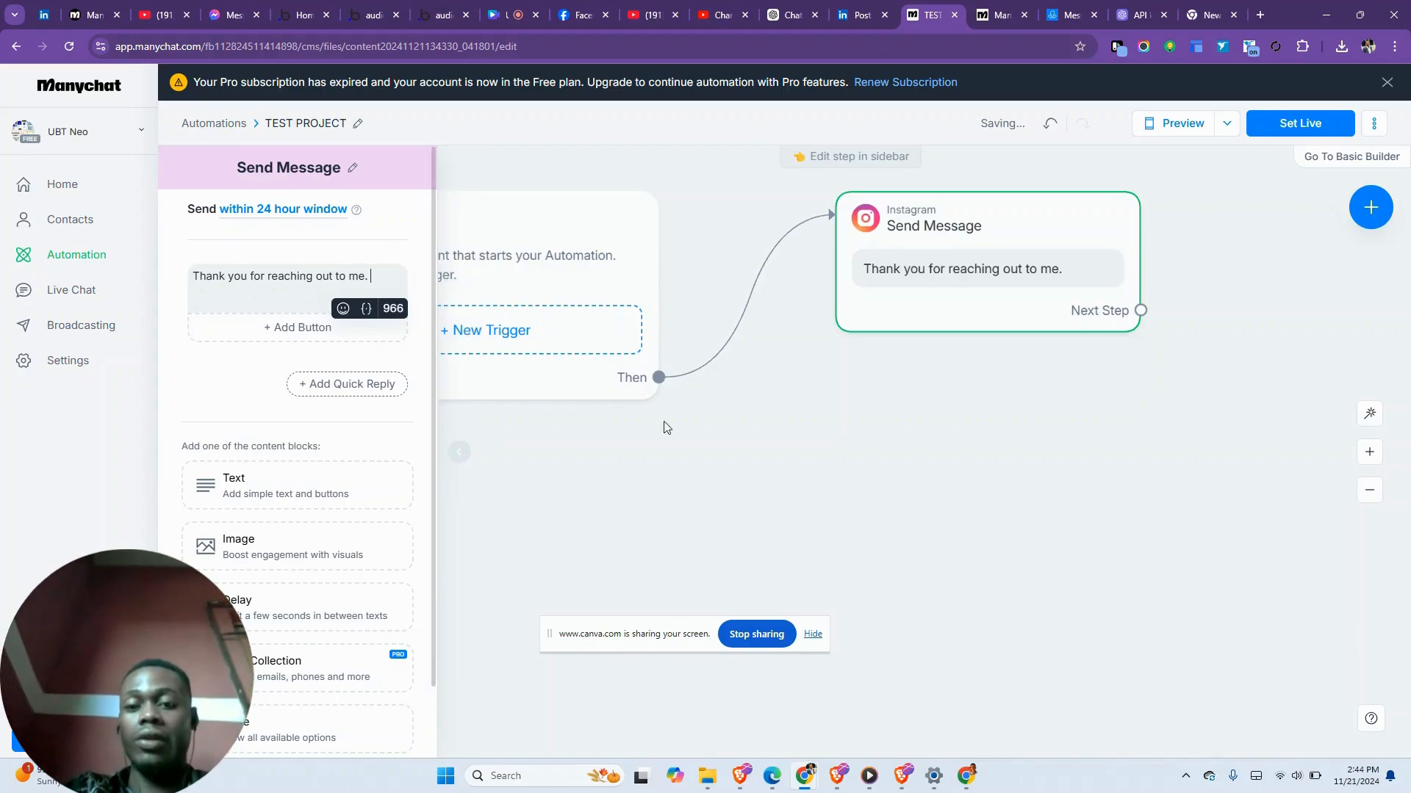
pyautogui.click(757, 455)
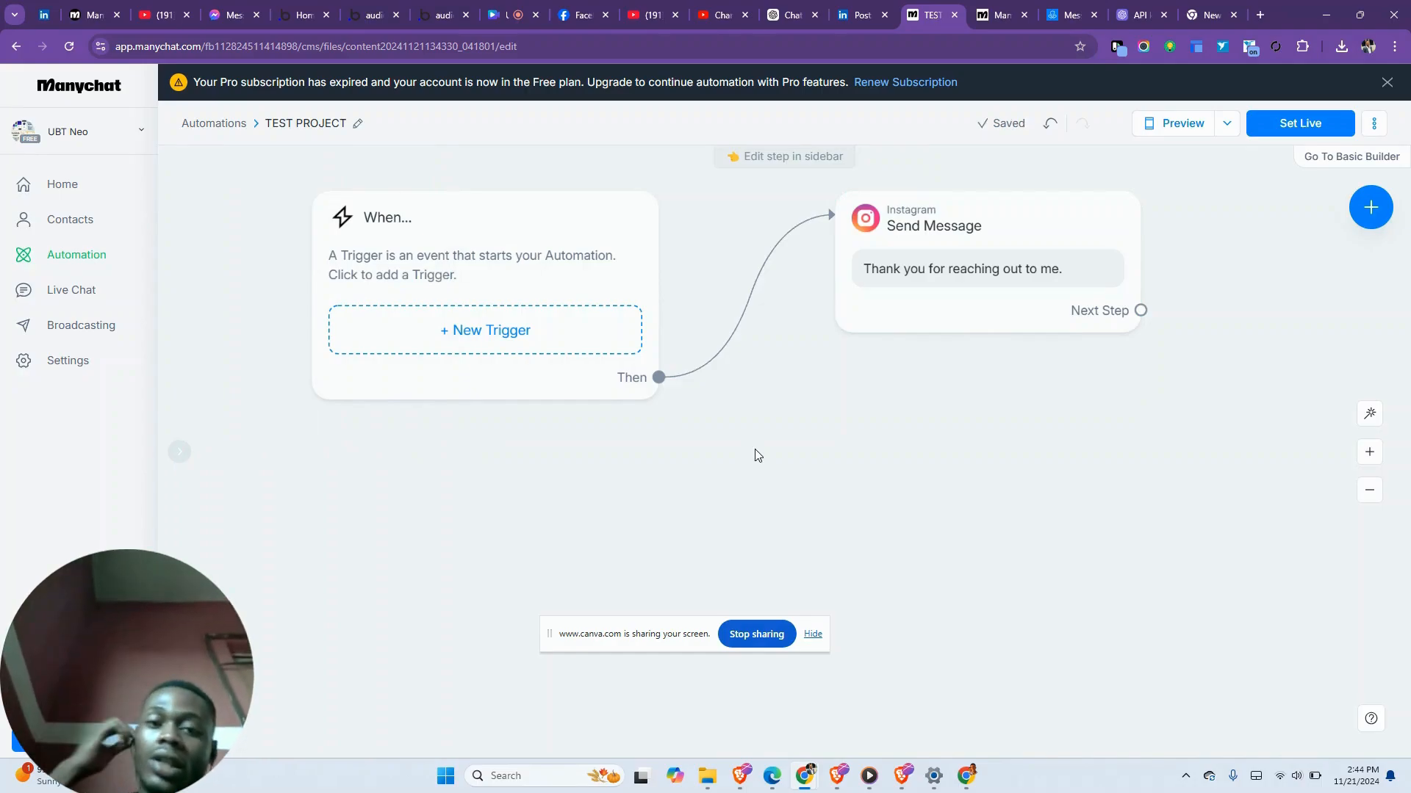
# - Append 'What is your phone number' to the message and copy the full text
pyautogui.click(926, 271)
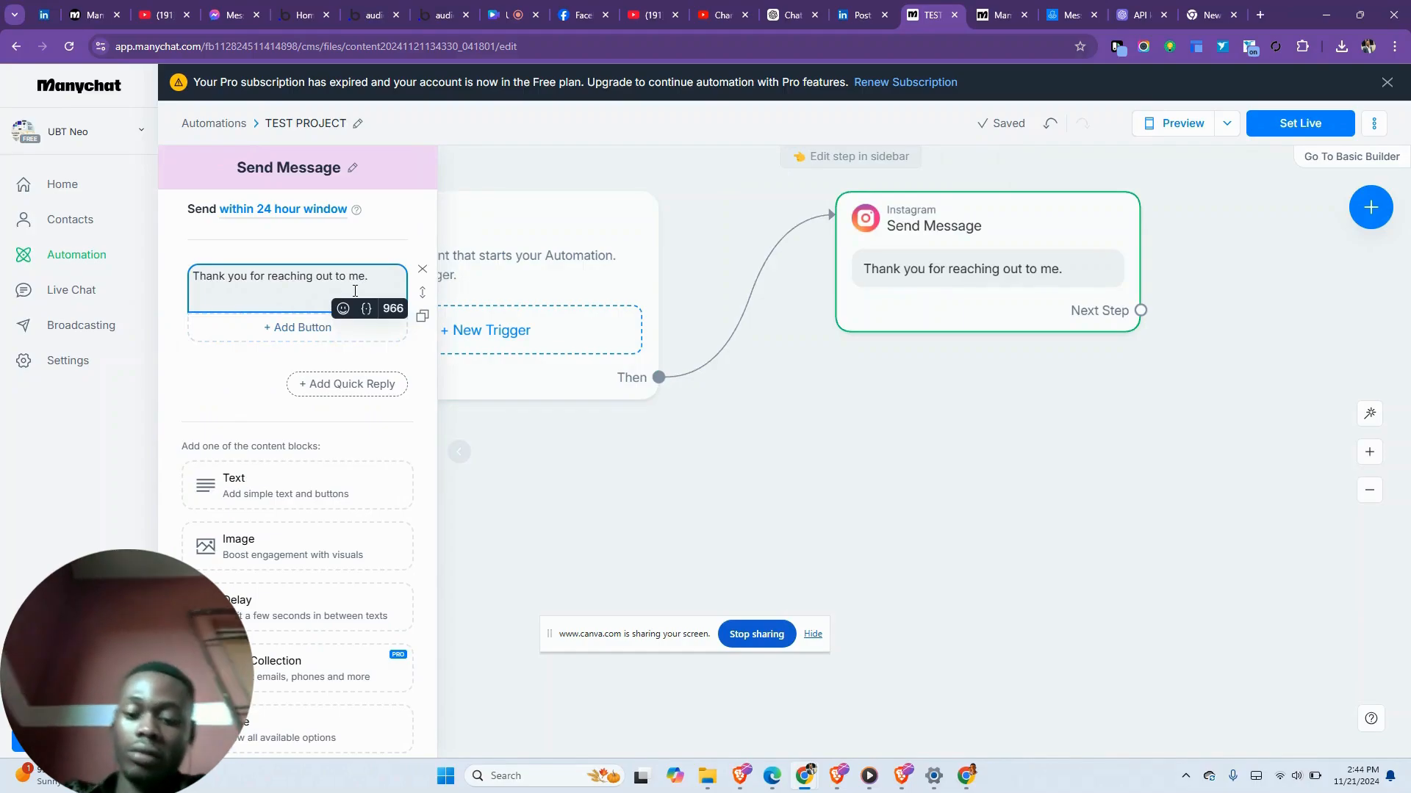
pyautogui.write('What is your')
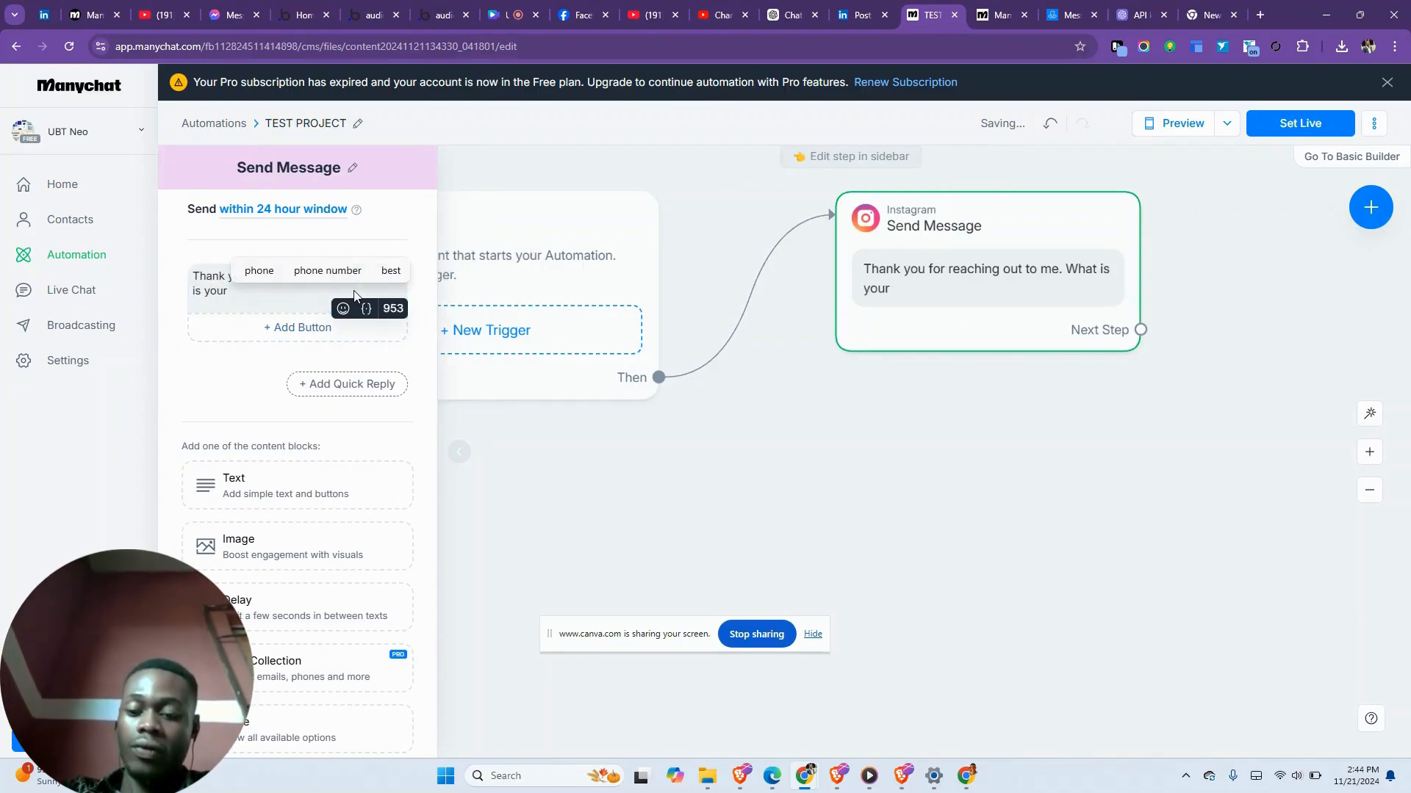
pyautogui.write('h')
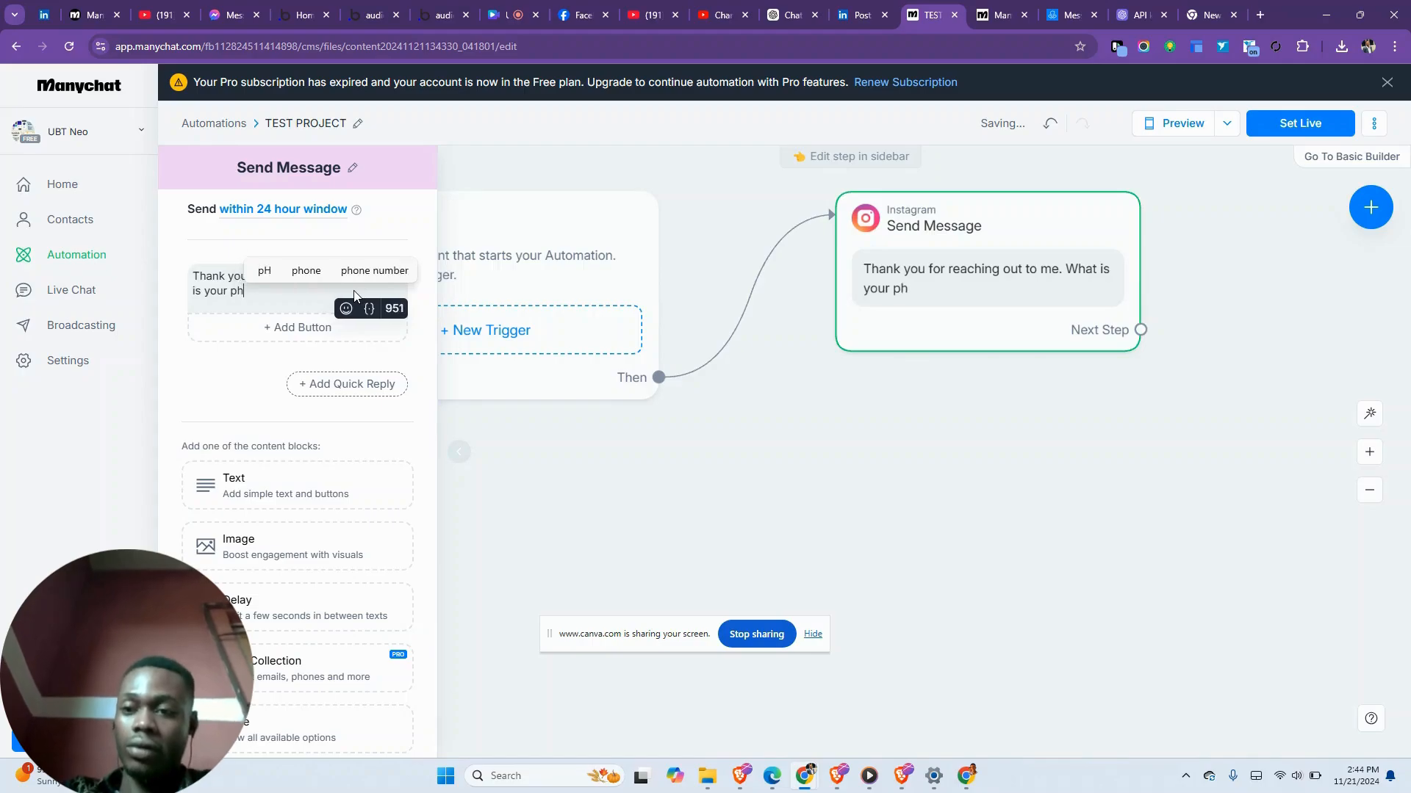
pyautogui.write('one number')
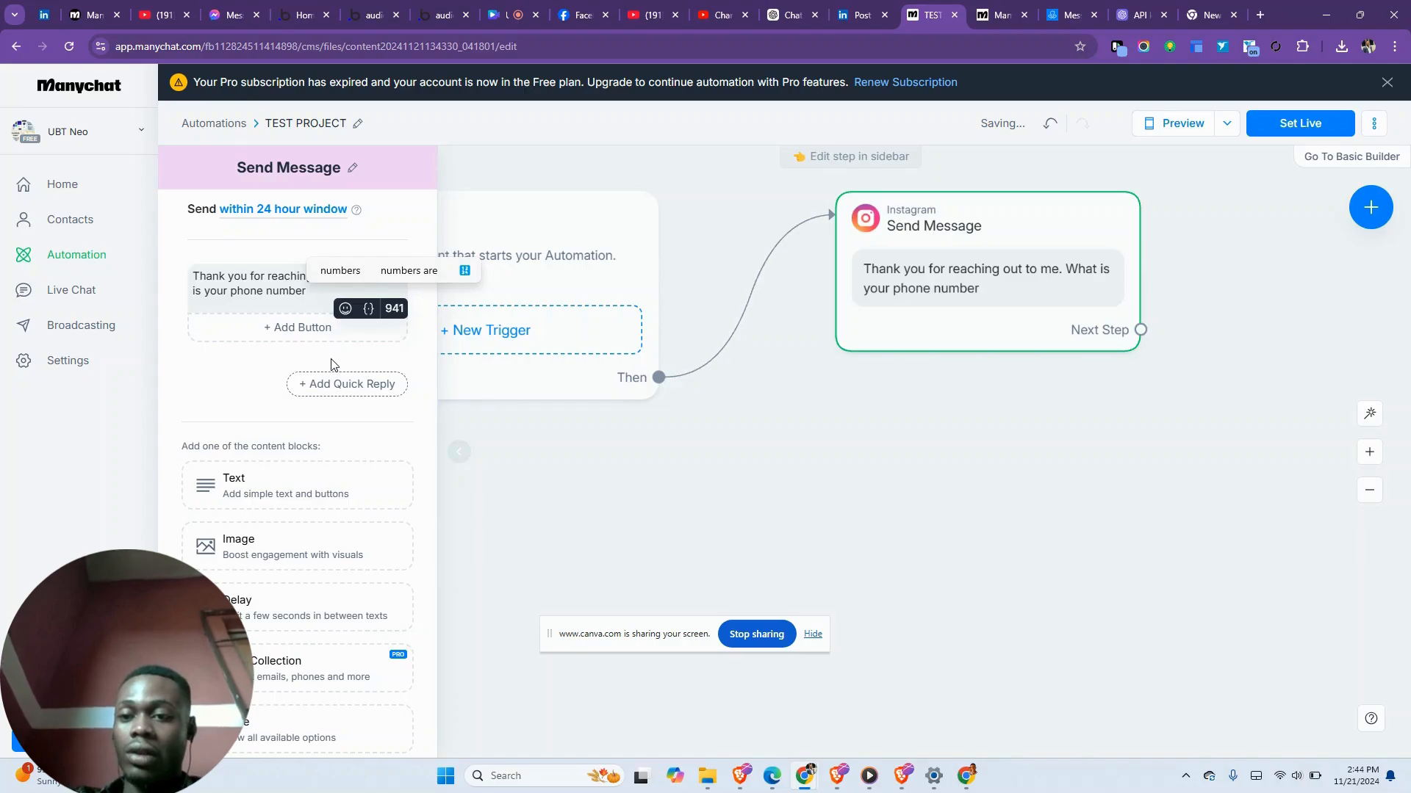
pyautogui.tripleClick(276, 291)
pyautogui.hotkey('ctrl', 'c')
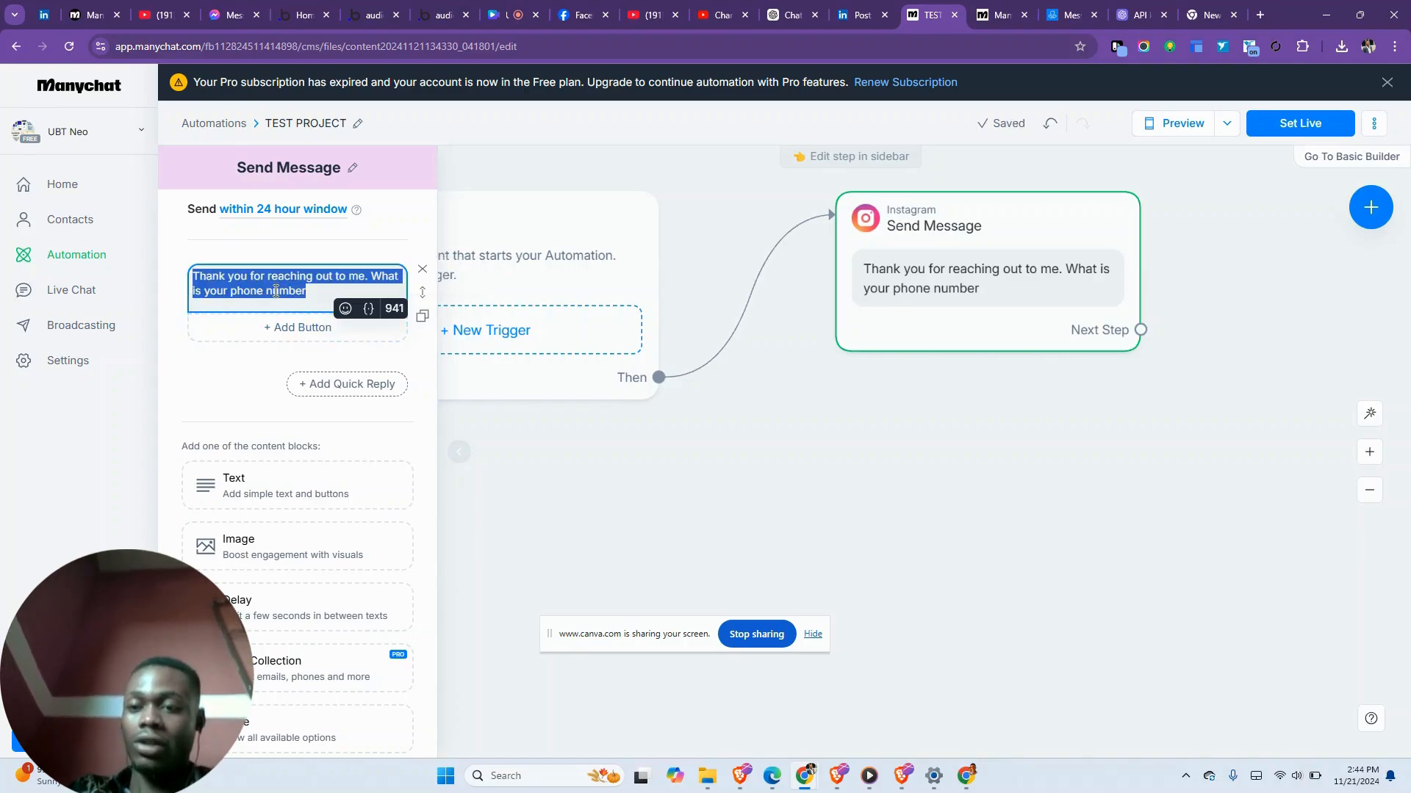
pyautogui.scroll(-1, 323, 491)
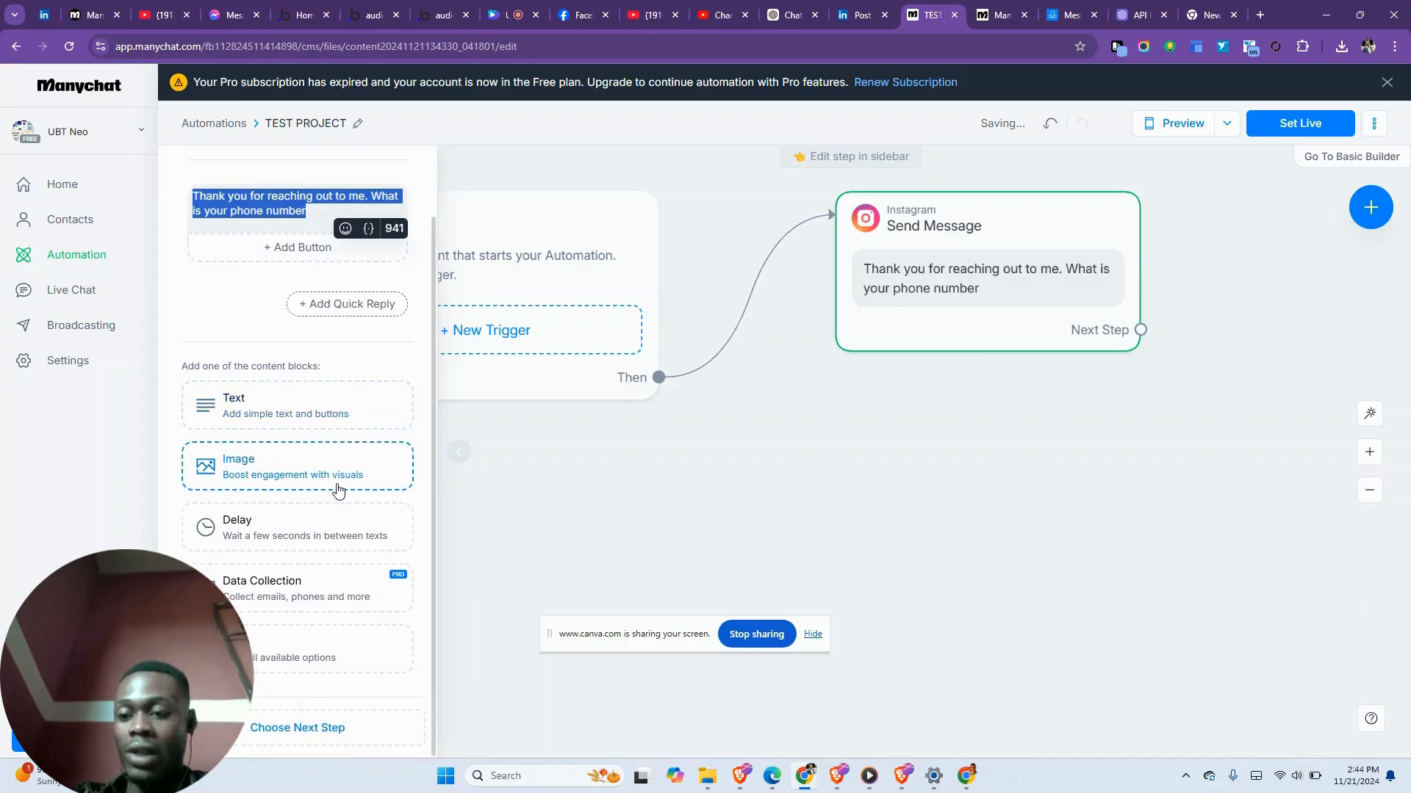
# - Add a Data Collection question with the phone-number text and delete the original plain message
pyautogui.click(274, 598)
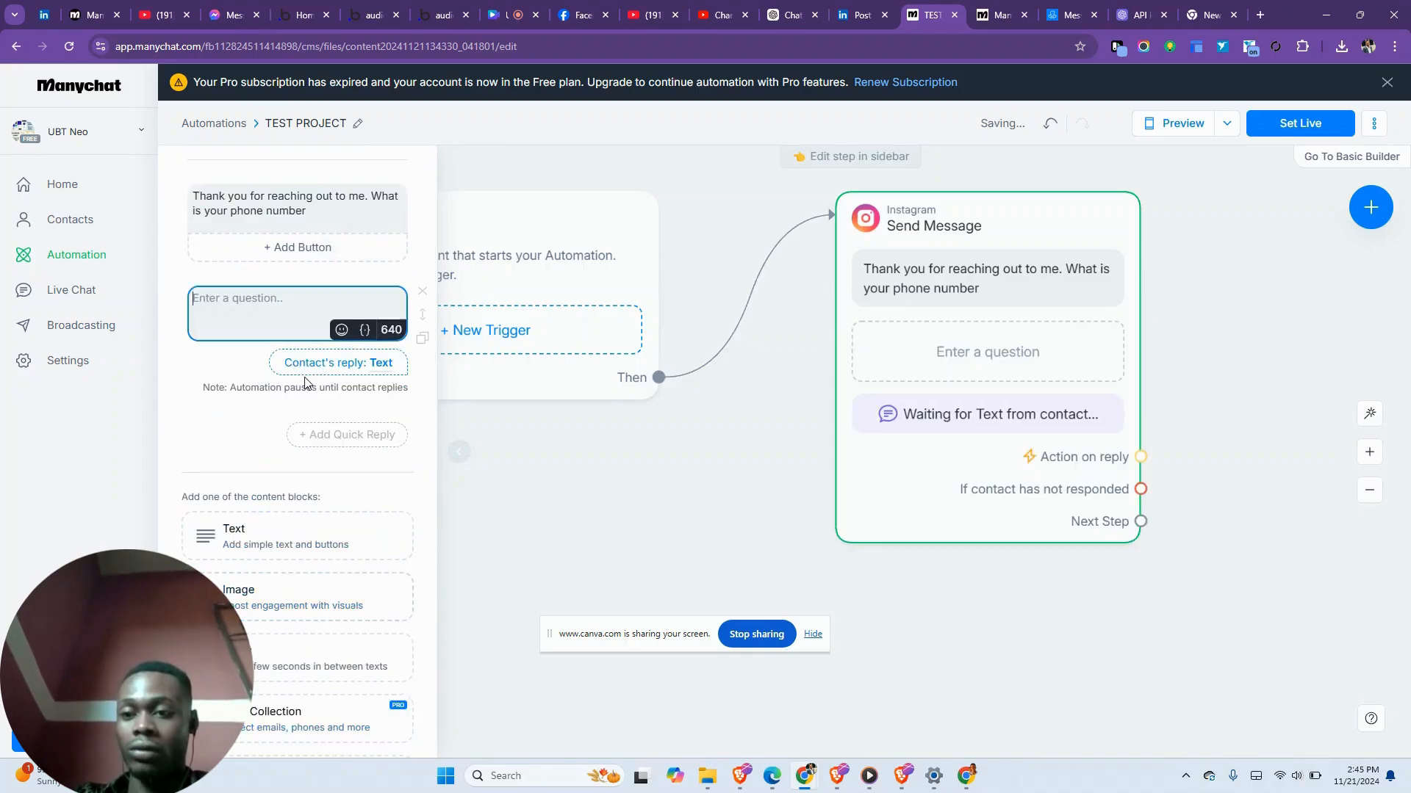
pyautogui.hotkey('ctrl', 'v')
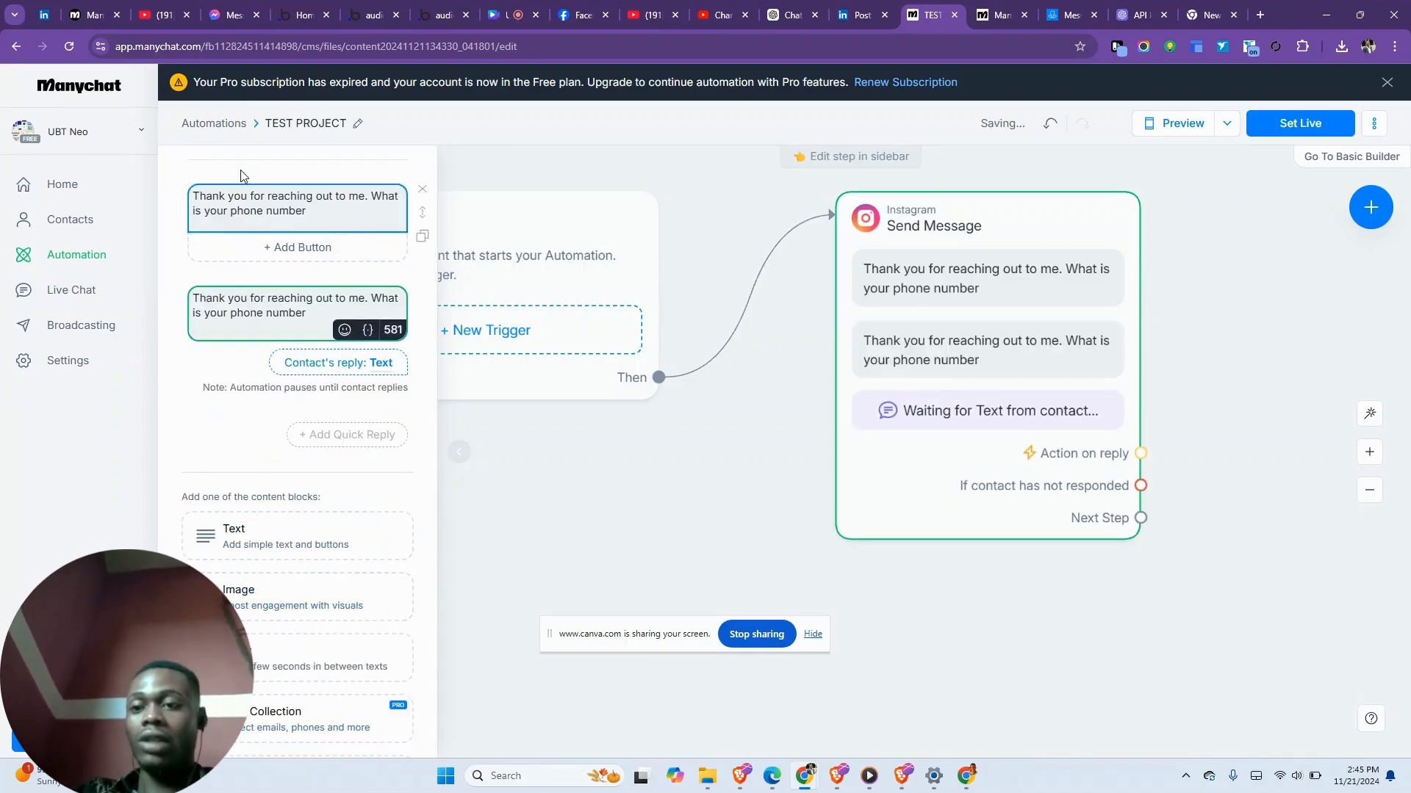
pyautogui.click(429, 189)
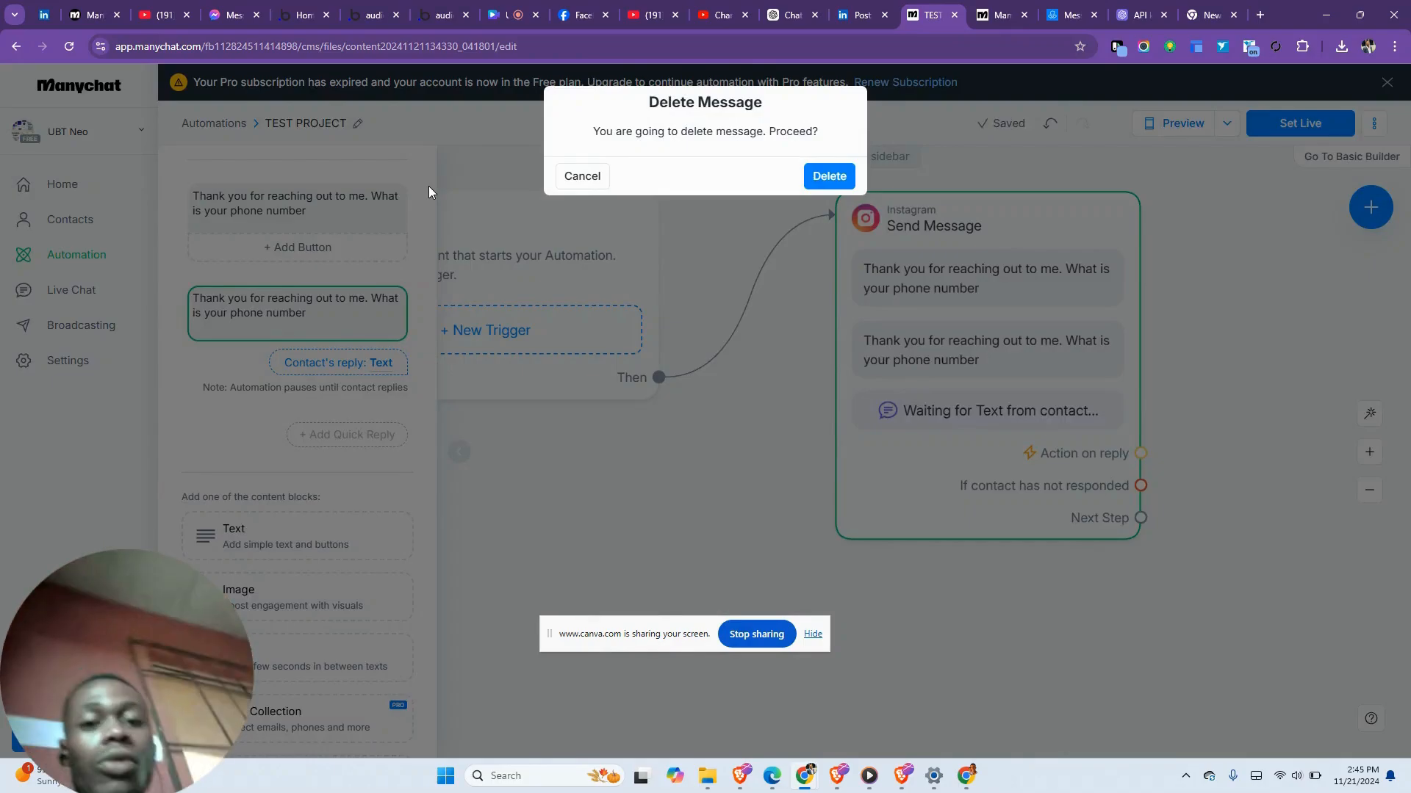
pyautogui.click(829, 177)
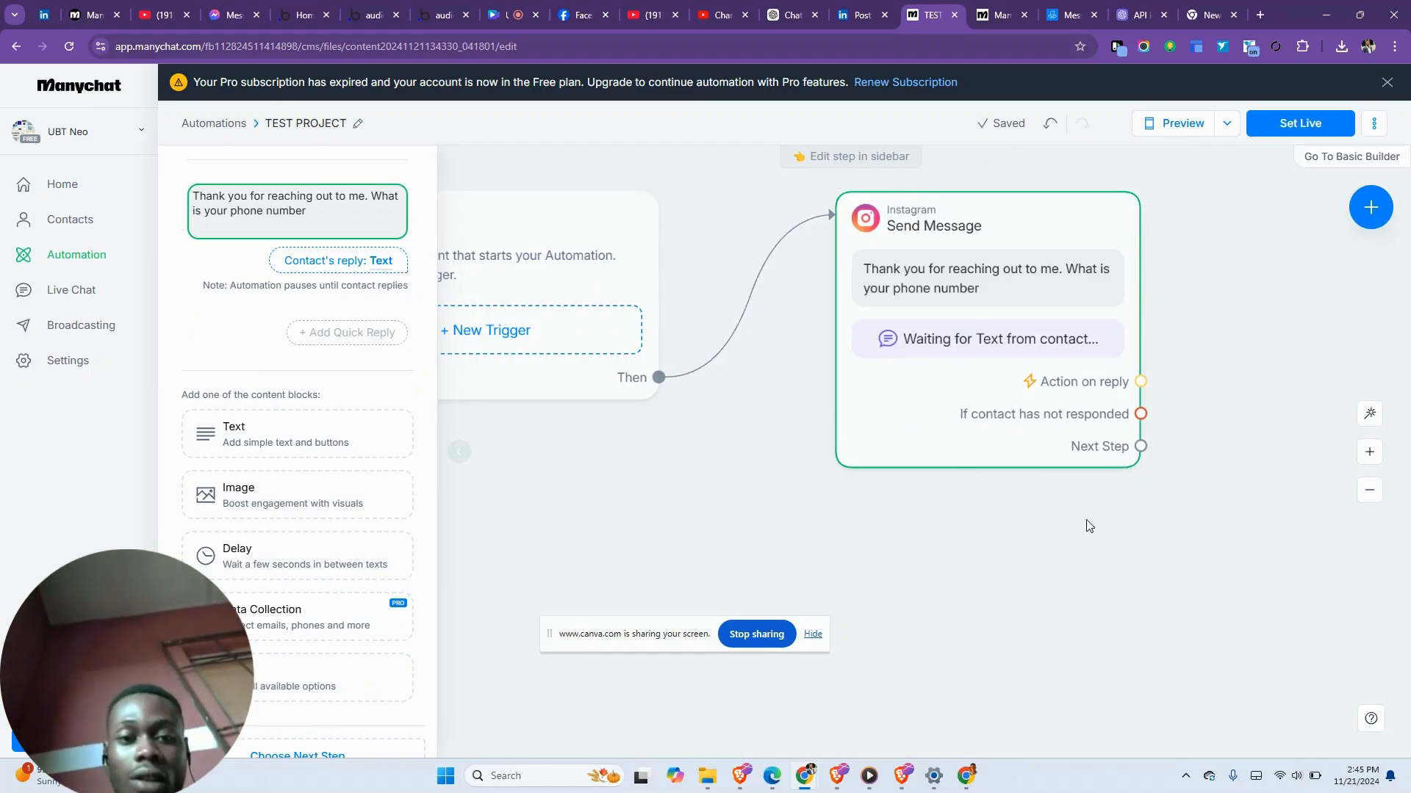
# - Create an Actions step linked from the question's reply connector
pyautogui.click(1141, 381)
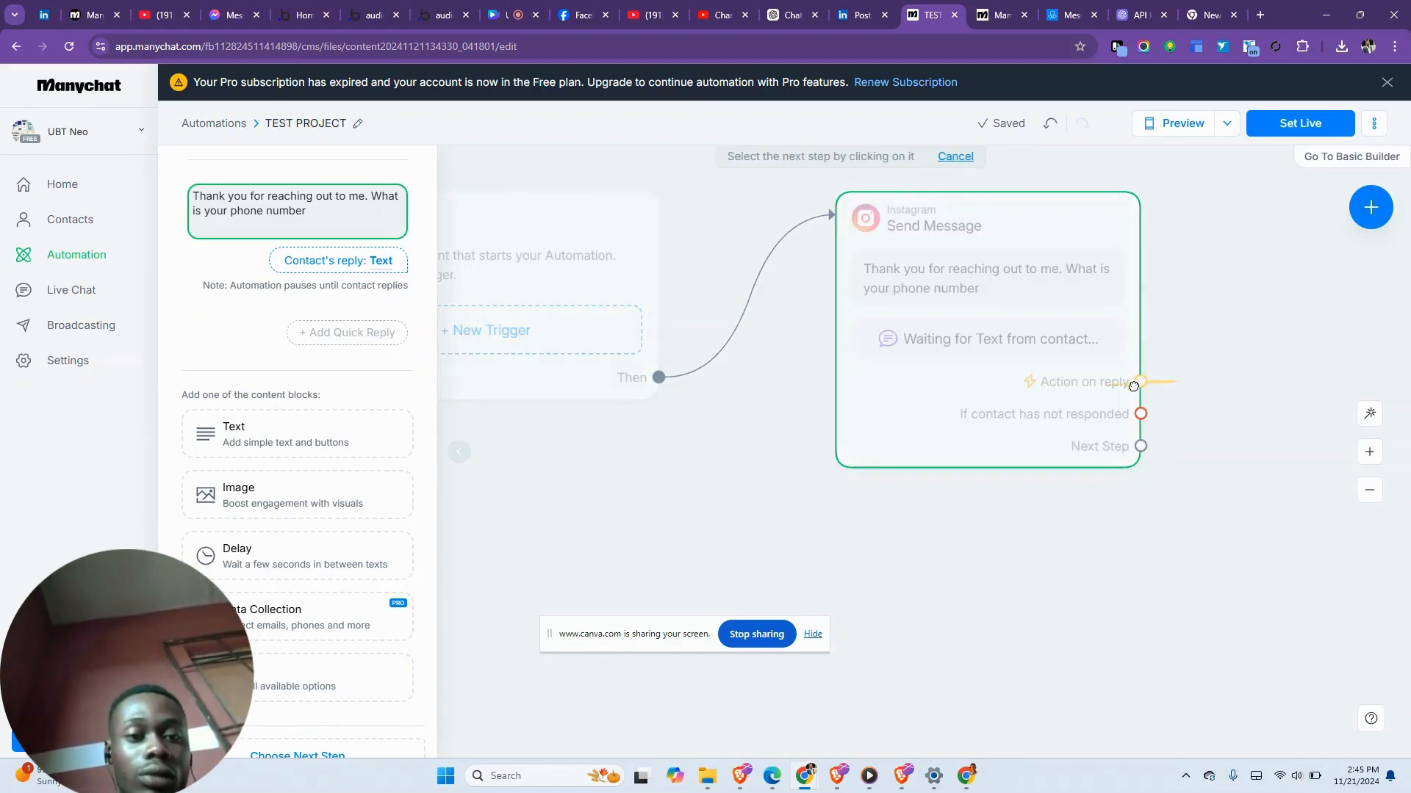
pyautogui.click(1223, 300)
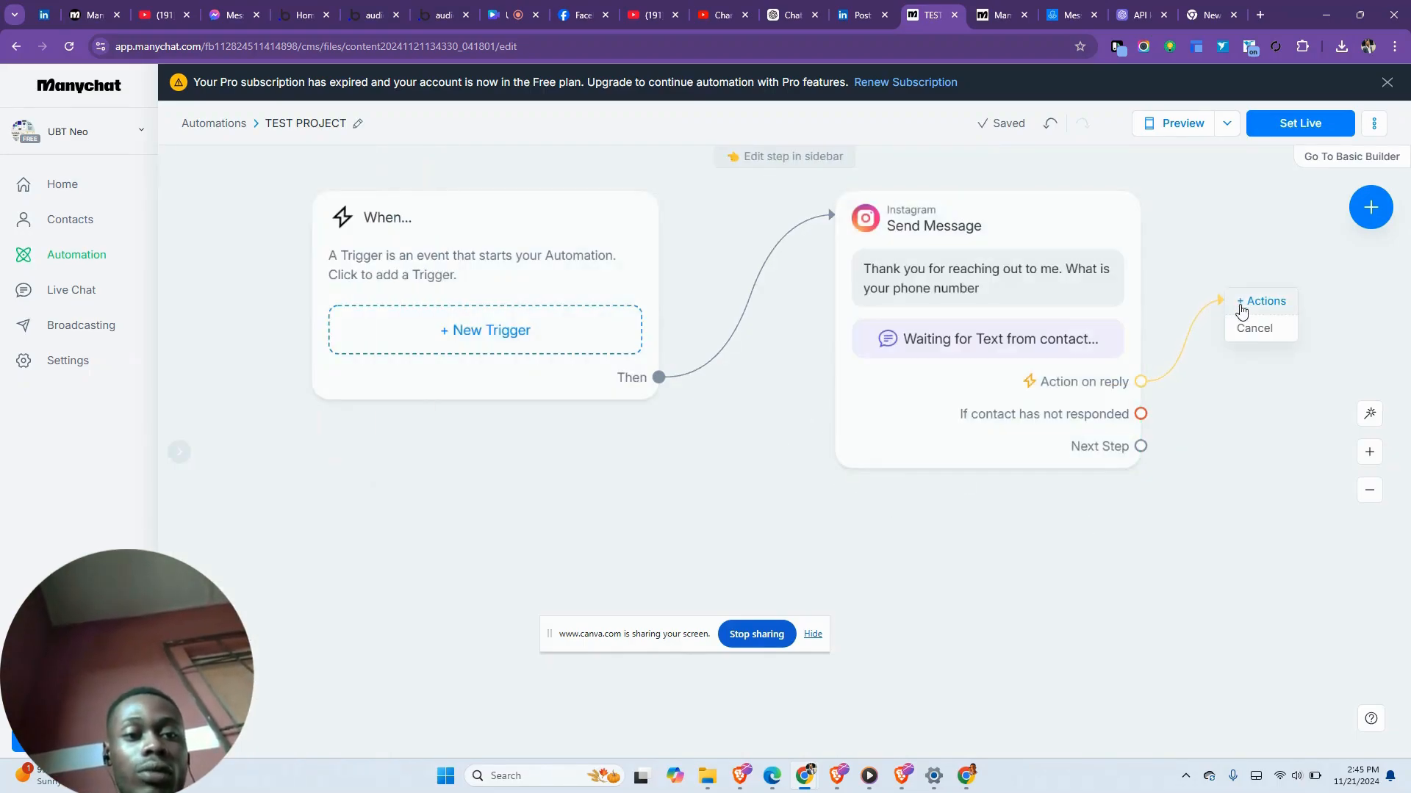
pyautogui.click(1244, 302)
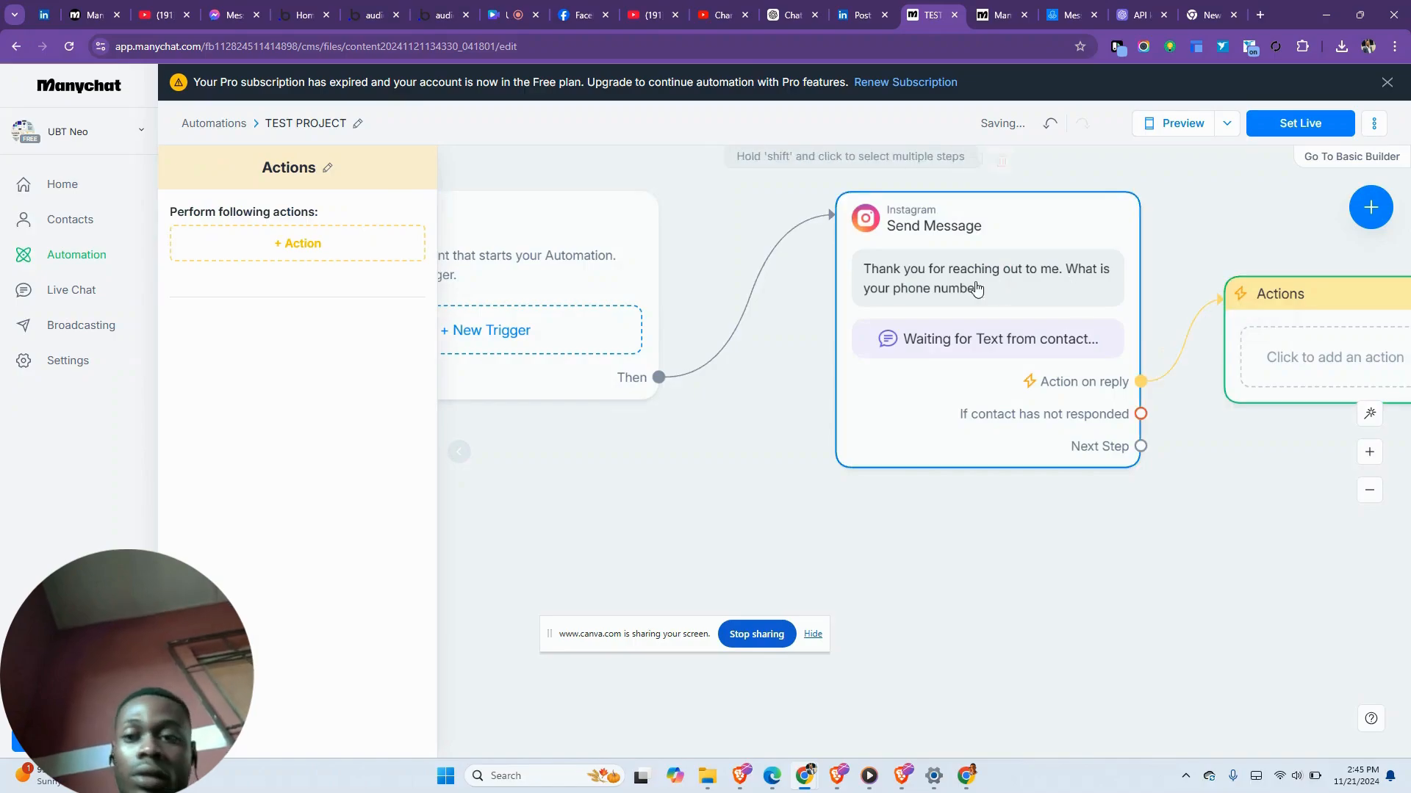
pyautogui.click(276, 245)
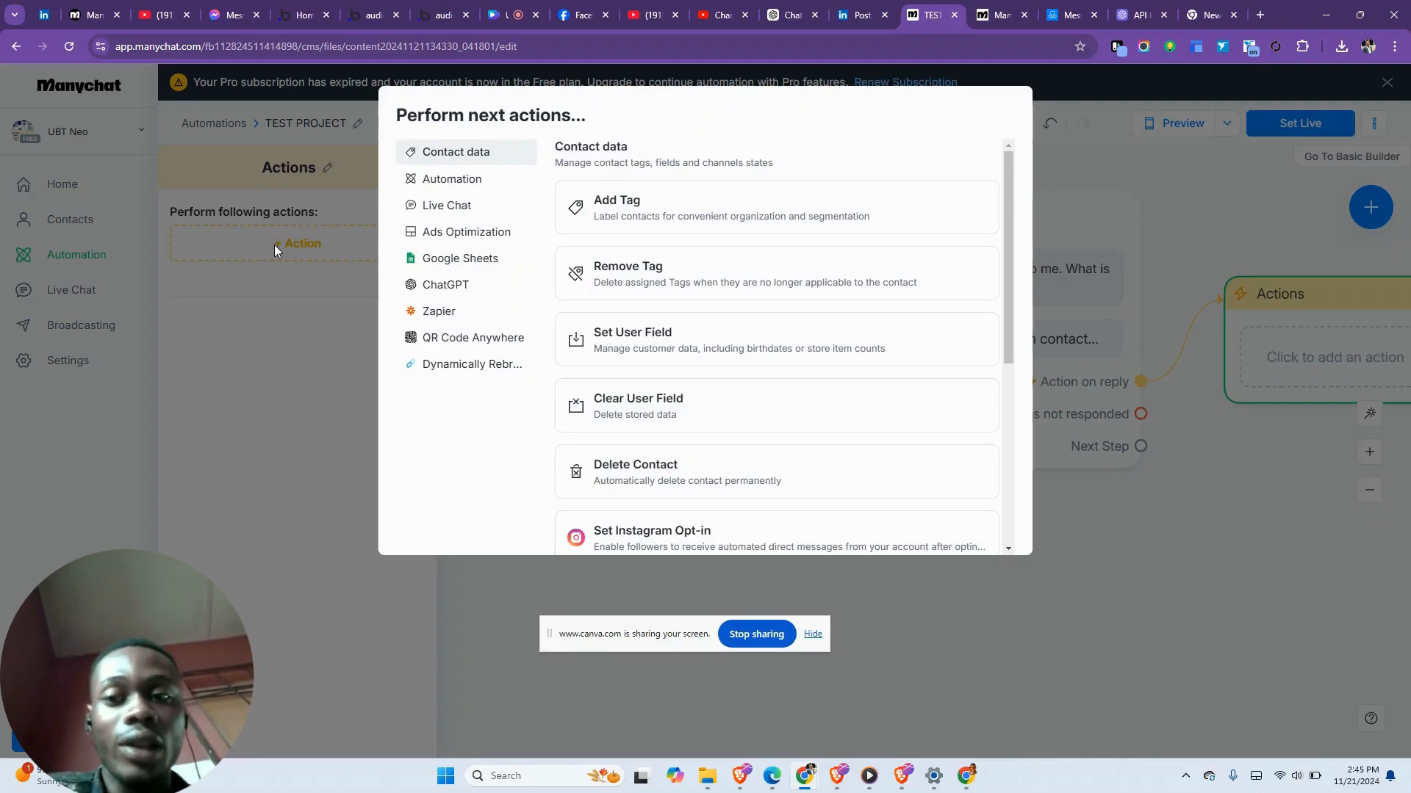
# - Add a Google Sheets Insert row action and open its spreadsheet list
pyautogui.click(448, 264)
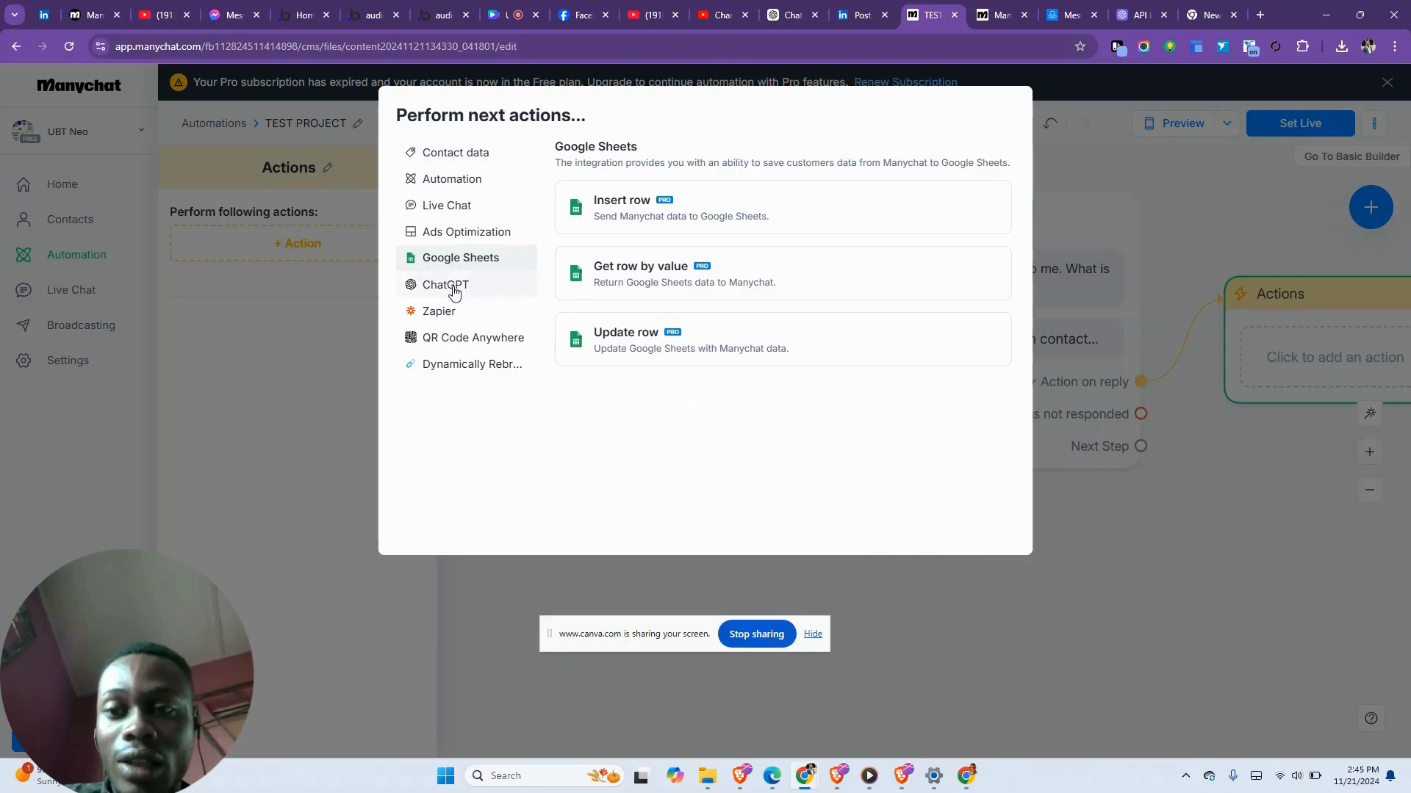
pyautogui.click(453, 290)
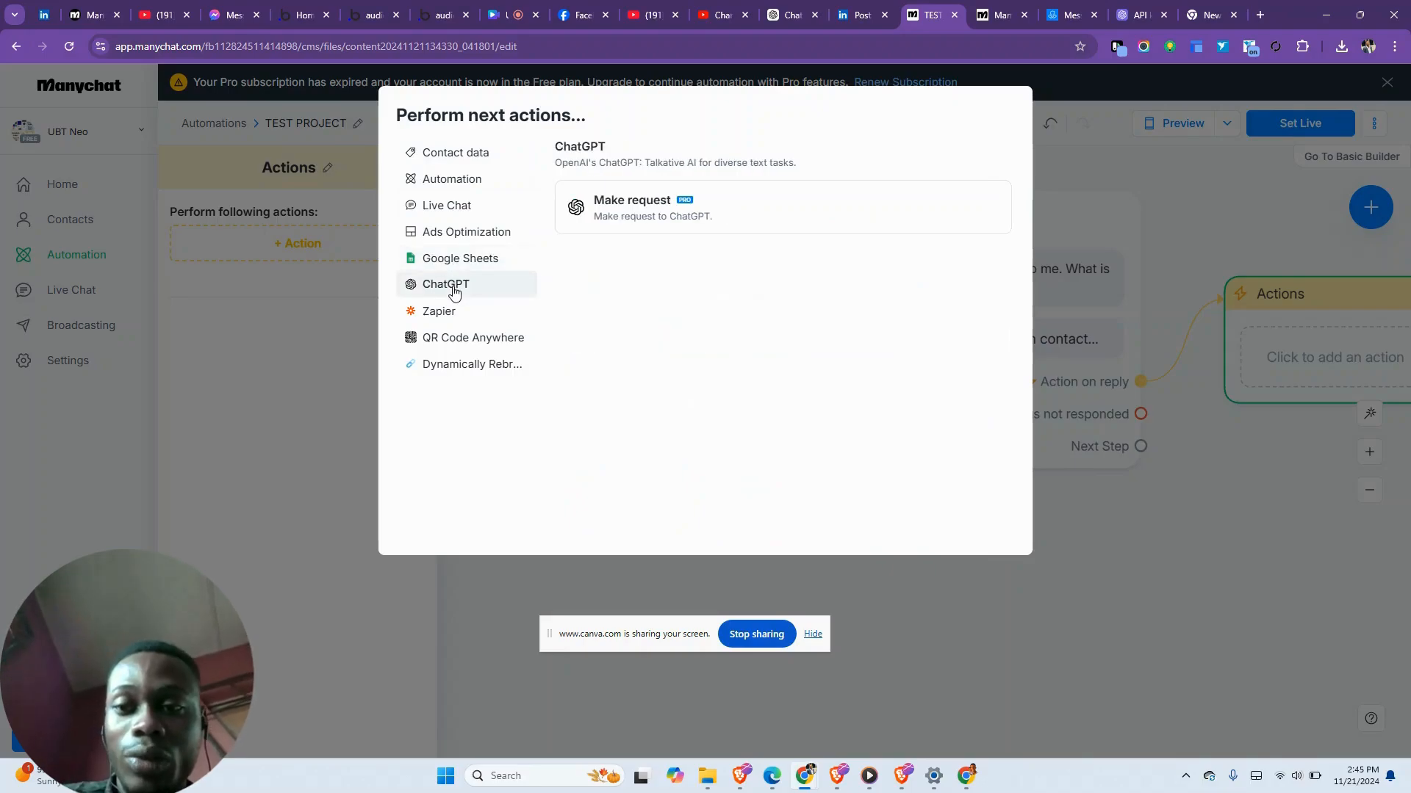
pyautogui.click(456, 314)
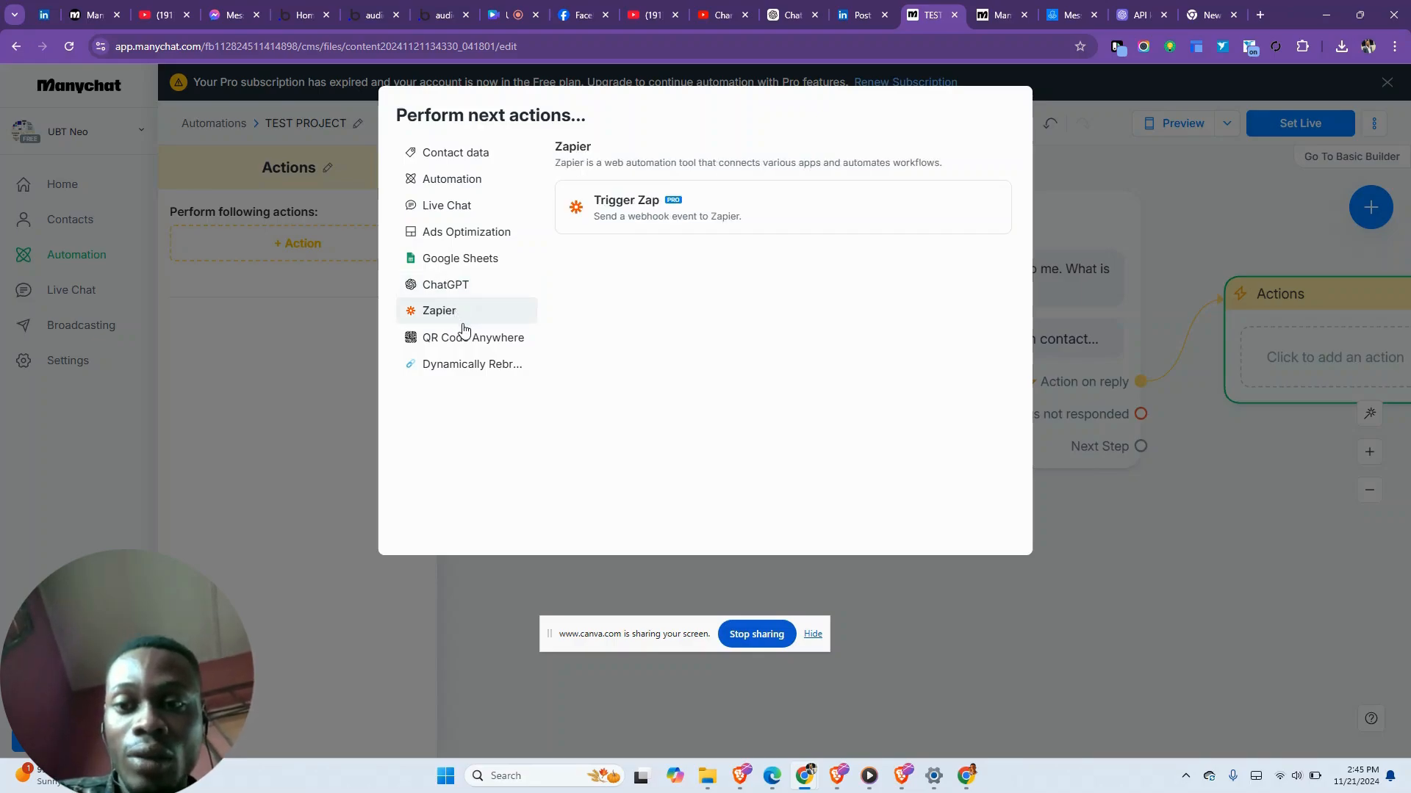
pyautogui.click(466, 266)
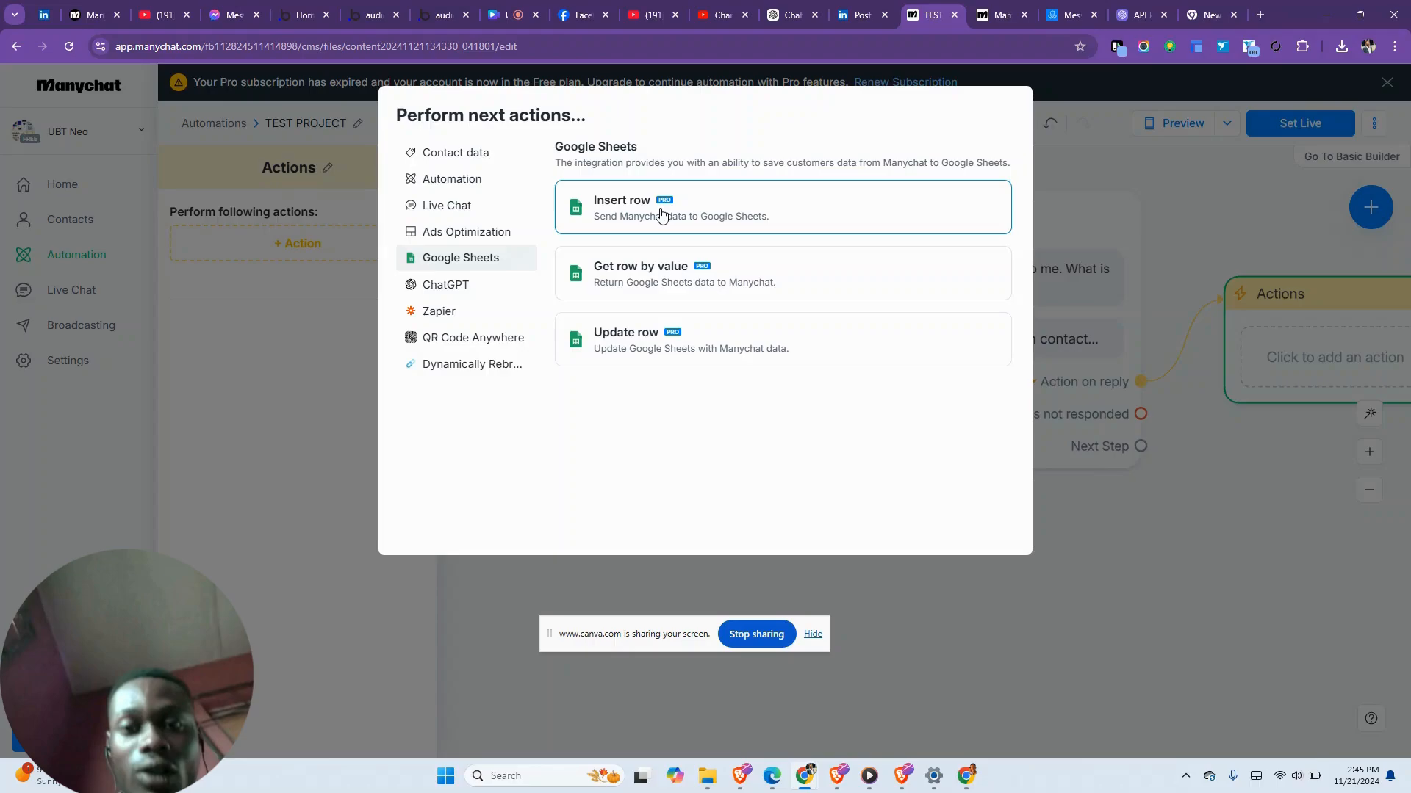
pyautogui.click(661, 213)
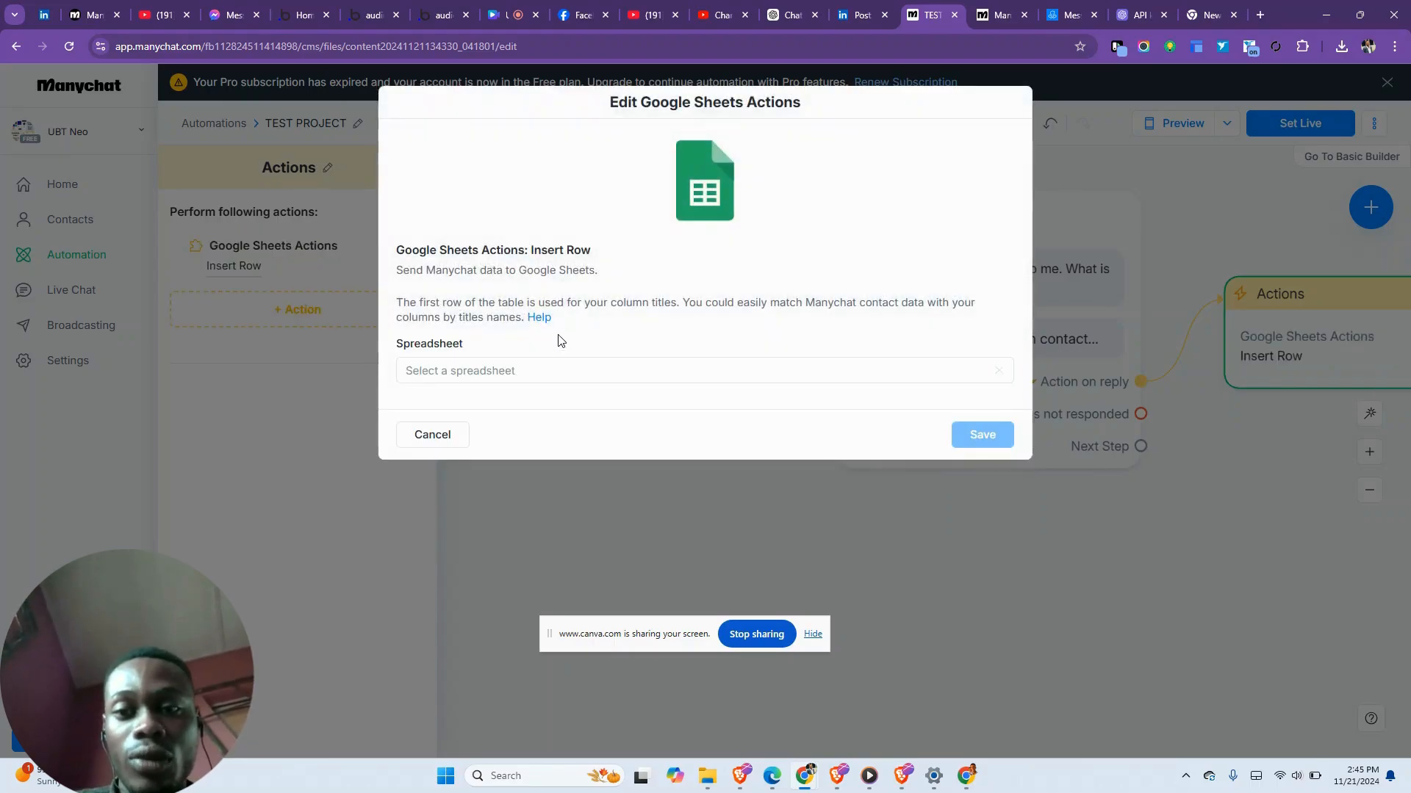
pyautogui.click(549, 375)
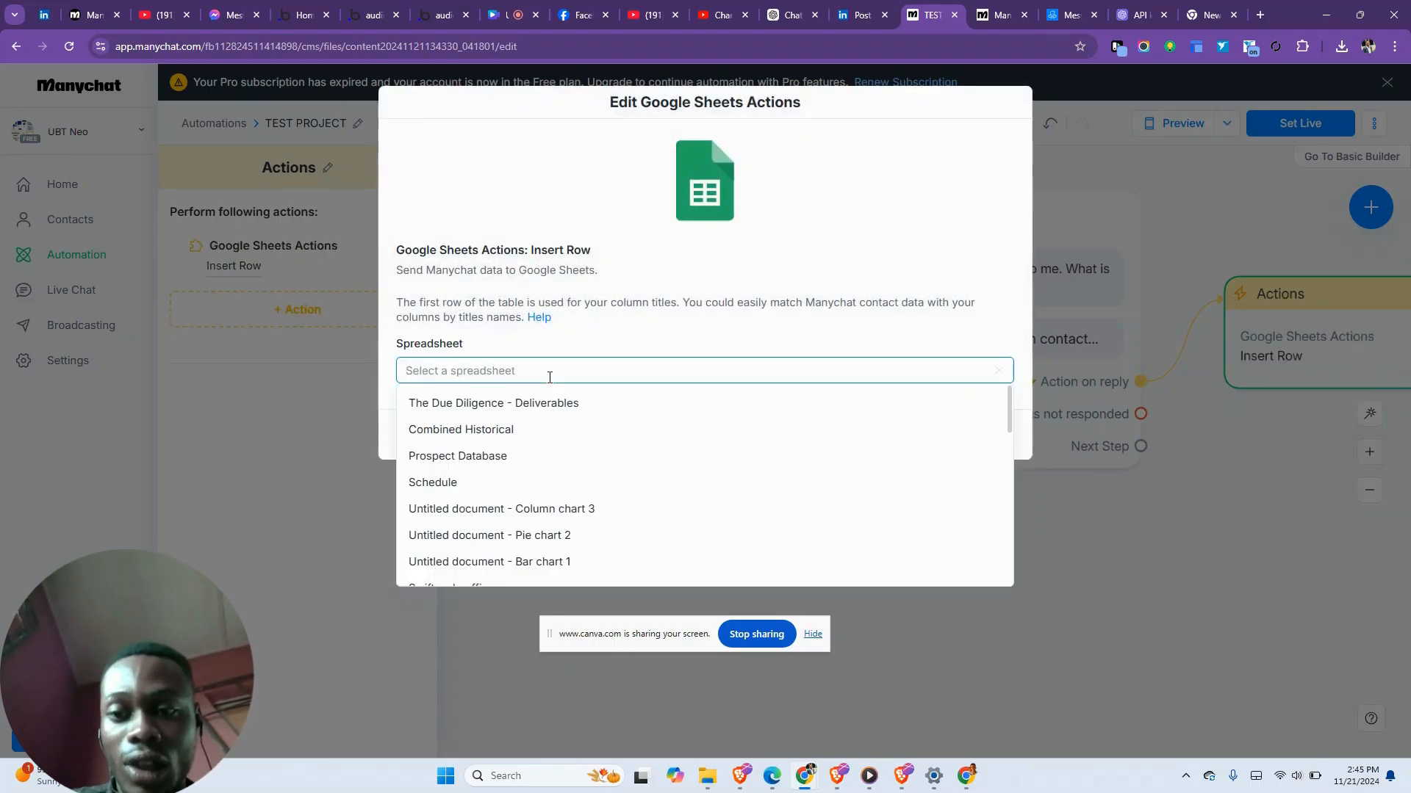
pyautogui.scroll(-10, 547, 445)
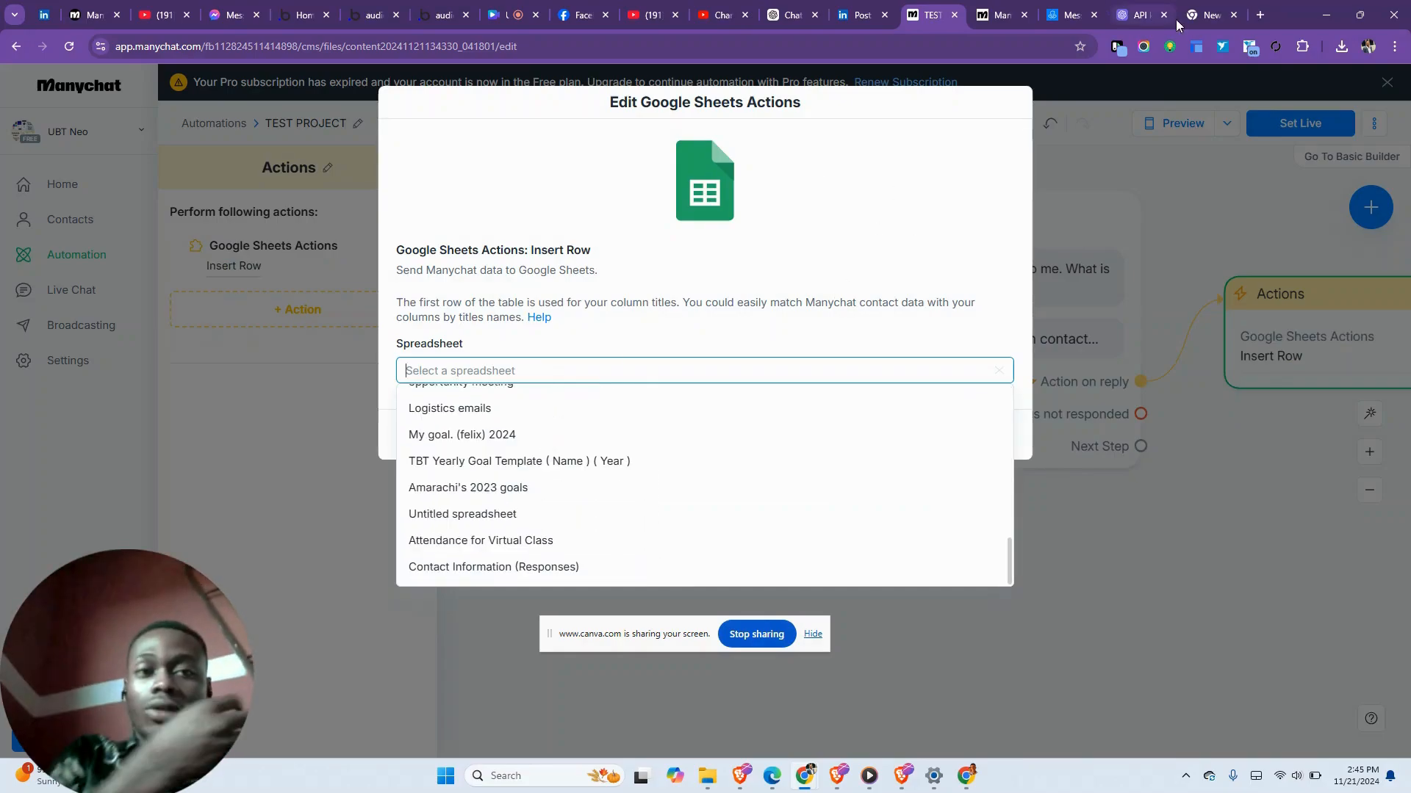
# - Start a new blank Google Sheets spreadsheet in a new browser tab
pyautogui.click(1258, 16)
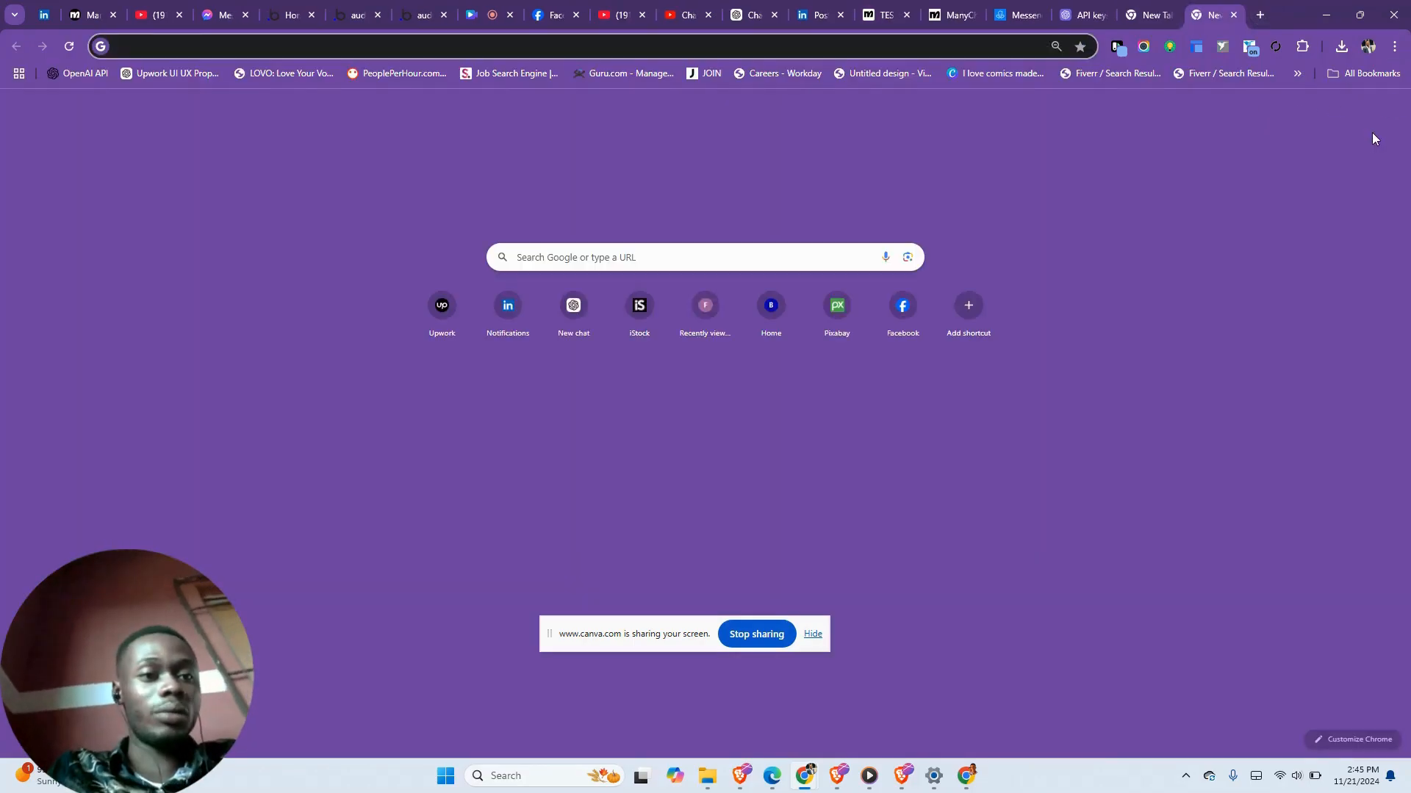
pyautogui.click(1360, 113)
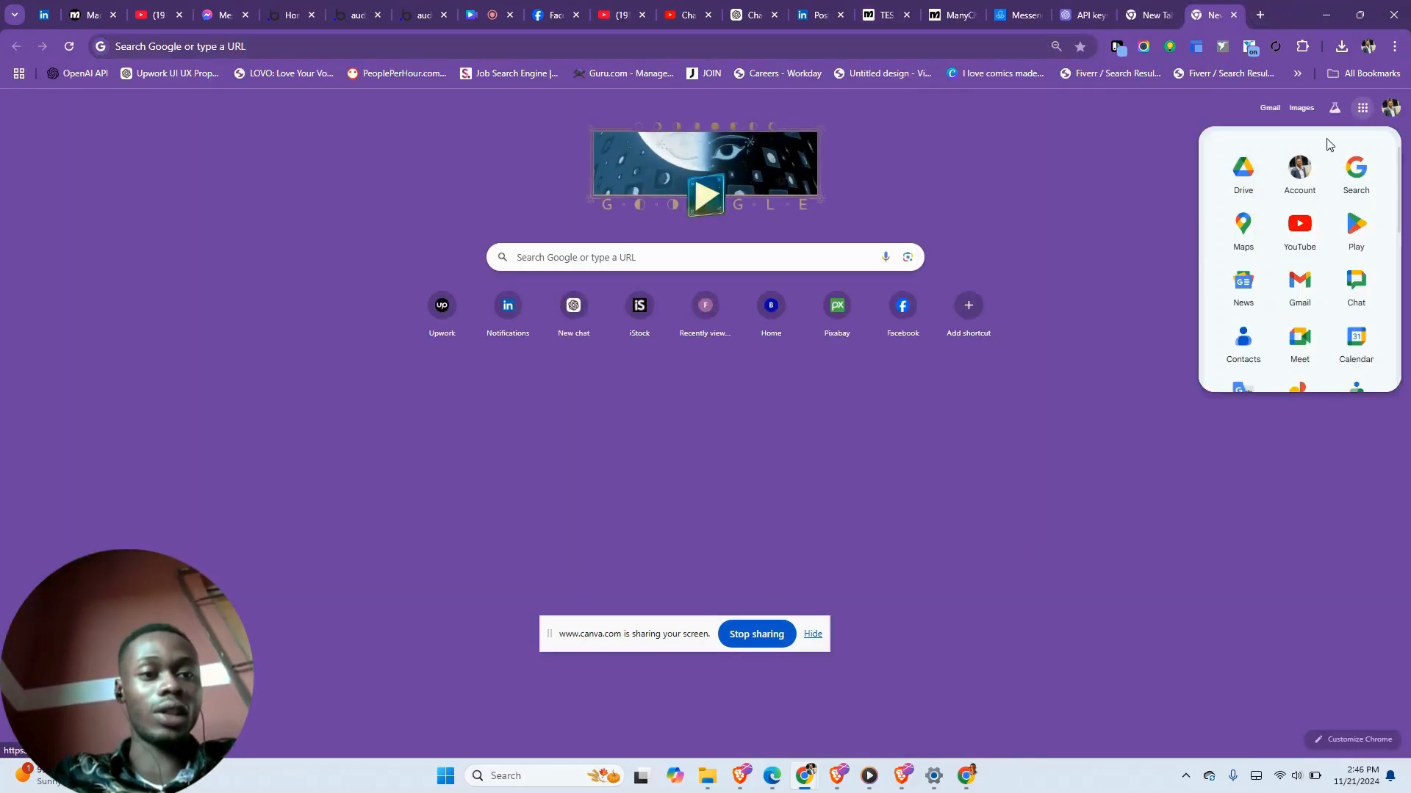
pyautogui.scroll(-5, 1247, 230)
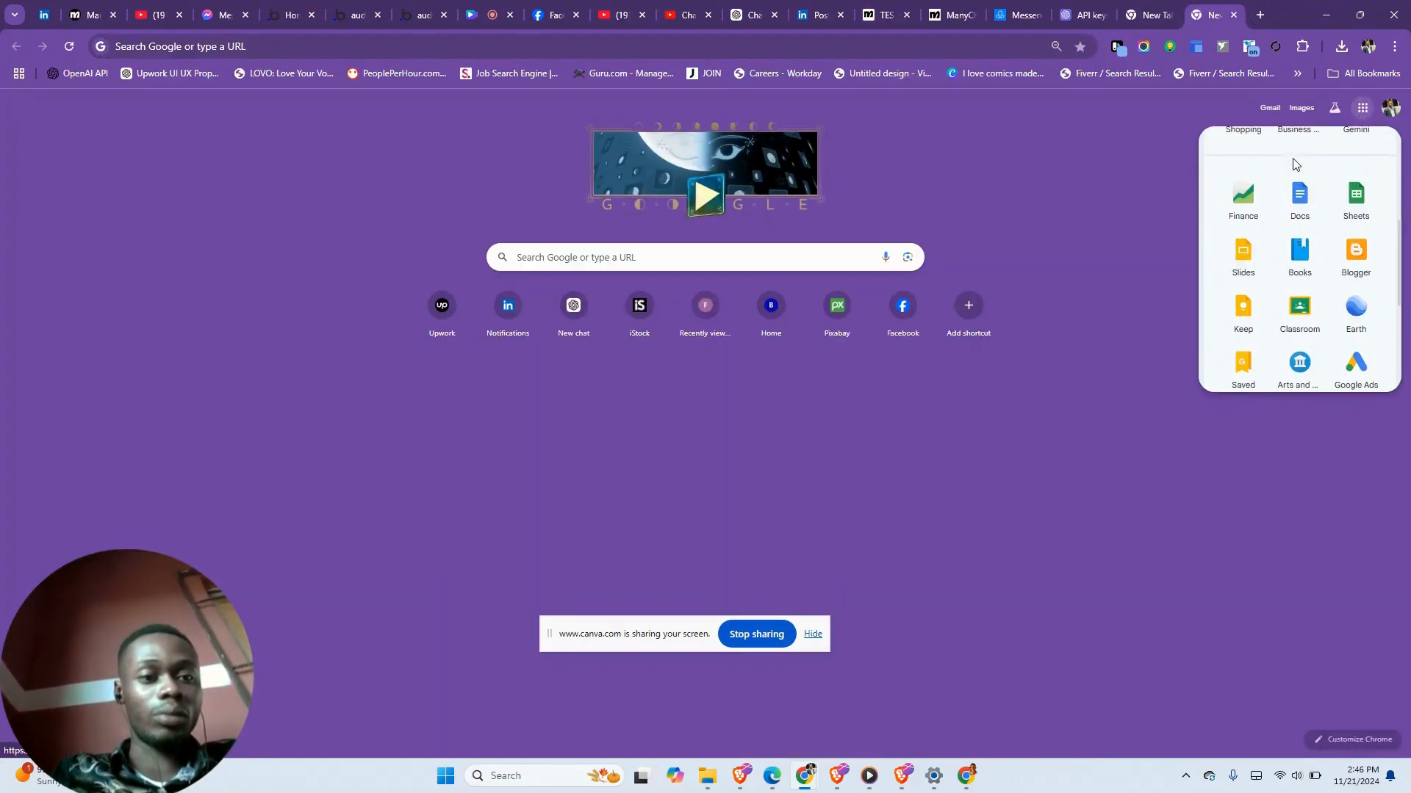
pyautogui.click(1356, 213)
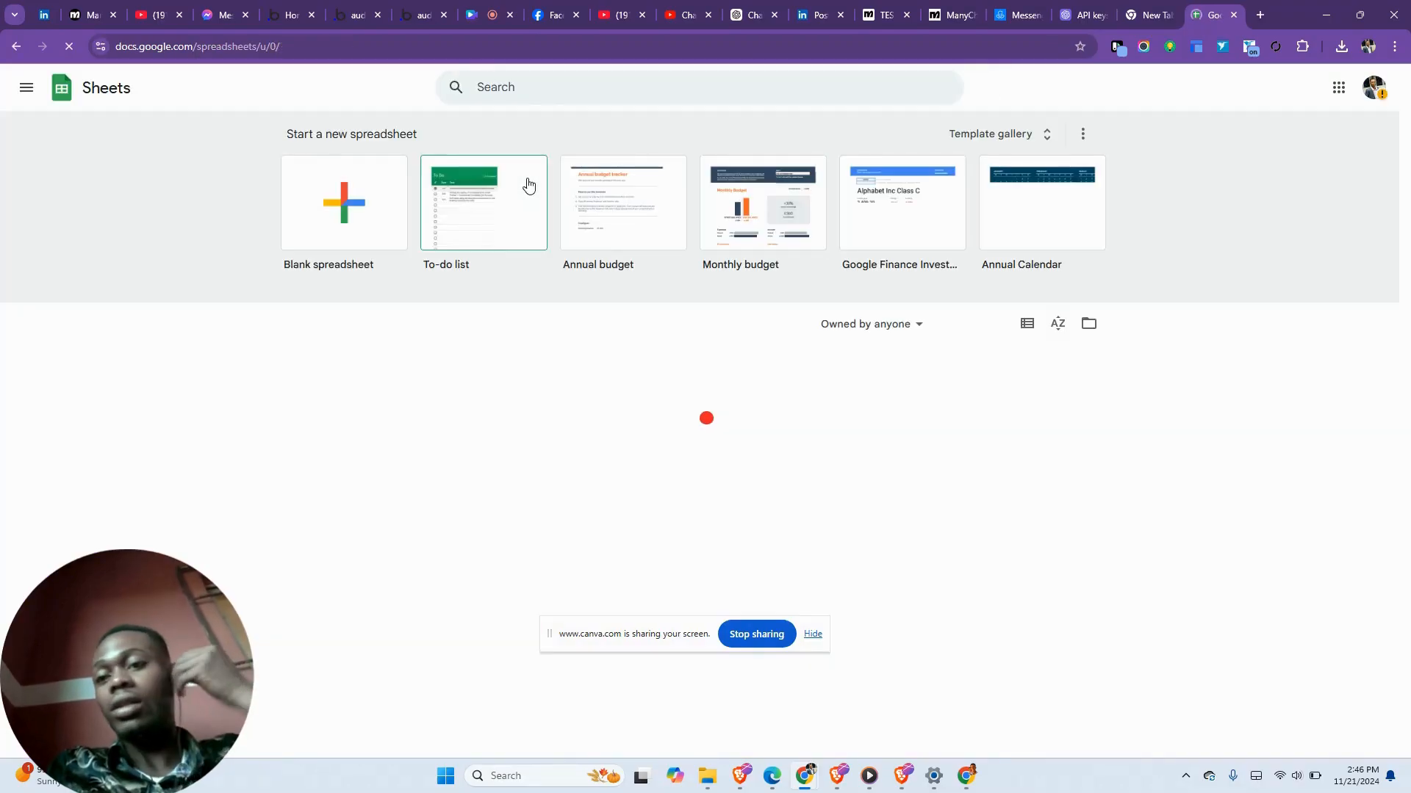
pyautogui.click(359, 210)
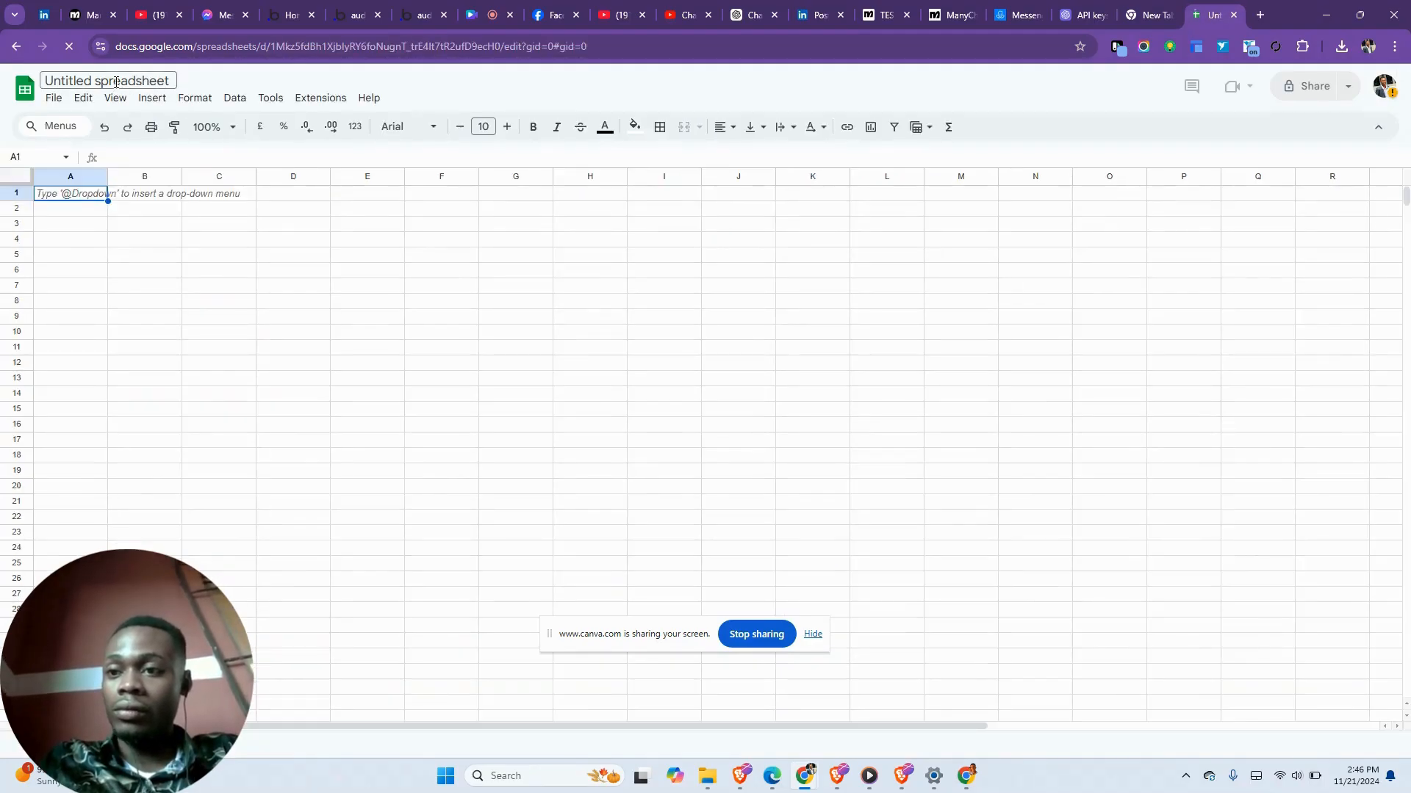
# - Rename the untitled spreadsheet to 'mancychatbot test'
pyautogui.click(116, 82)
pyautogui.write('nychat')
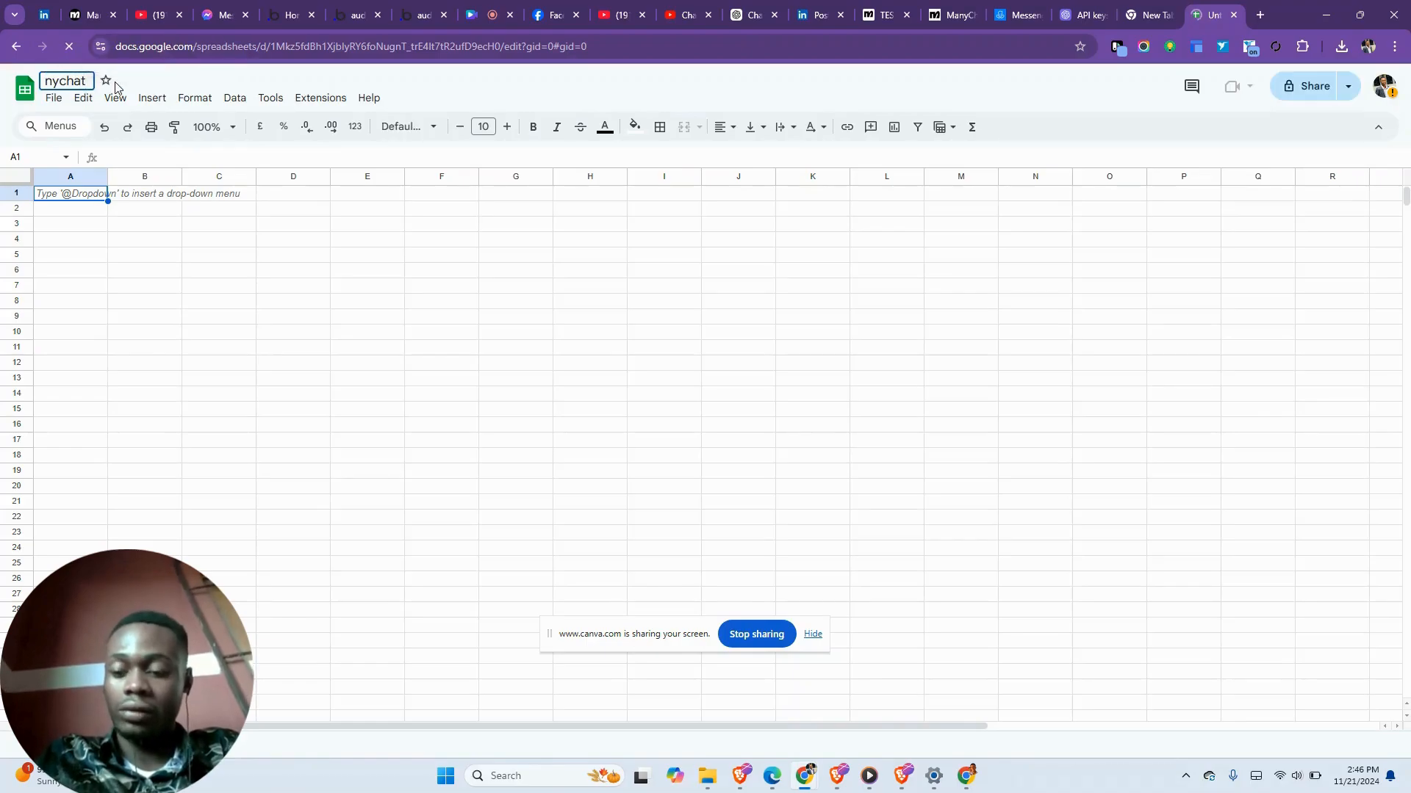
pyautogui.press('Return')
pyautogui.hotkey('ctrl', 'a')
pyautogui.write('man')
pyautogui.click(77, 77)
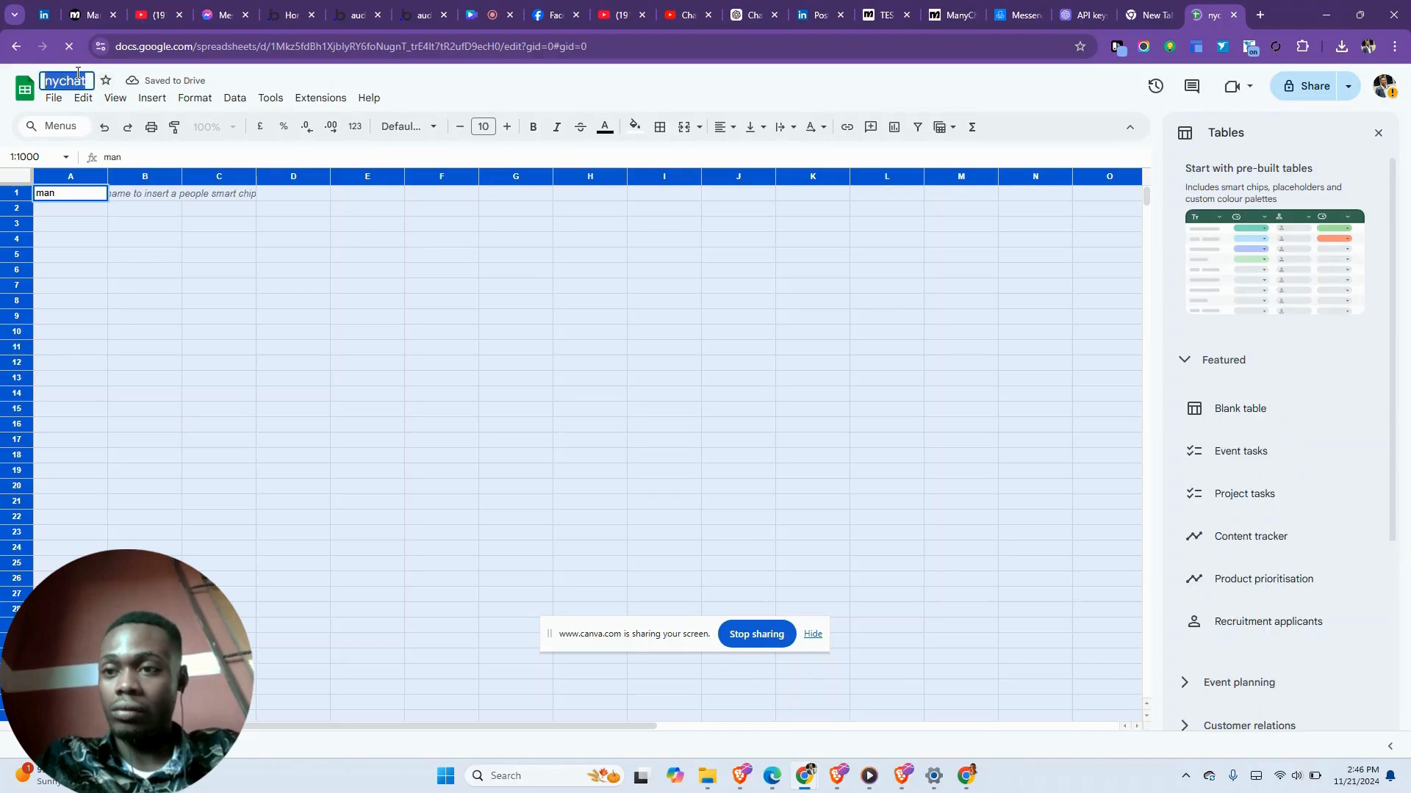
pyautogui.write('manc')
pyautogui.write(' chat')
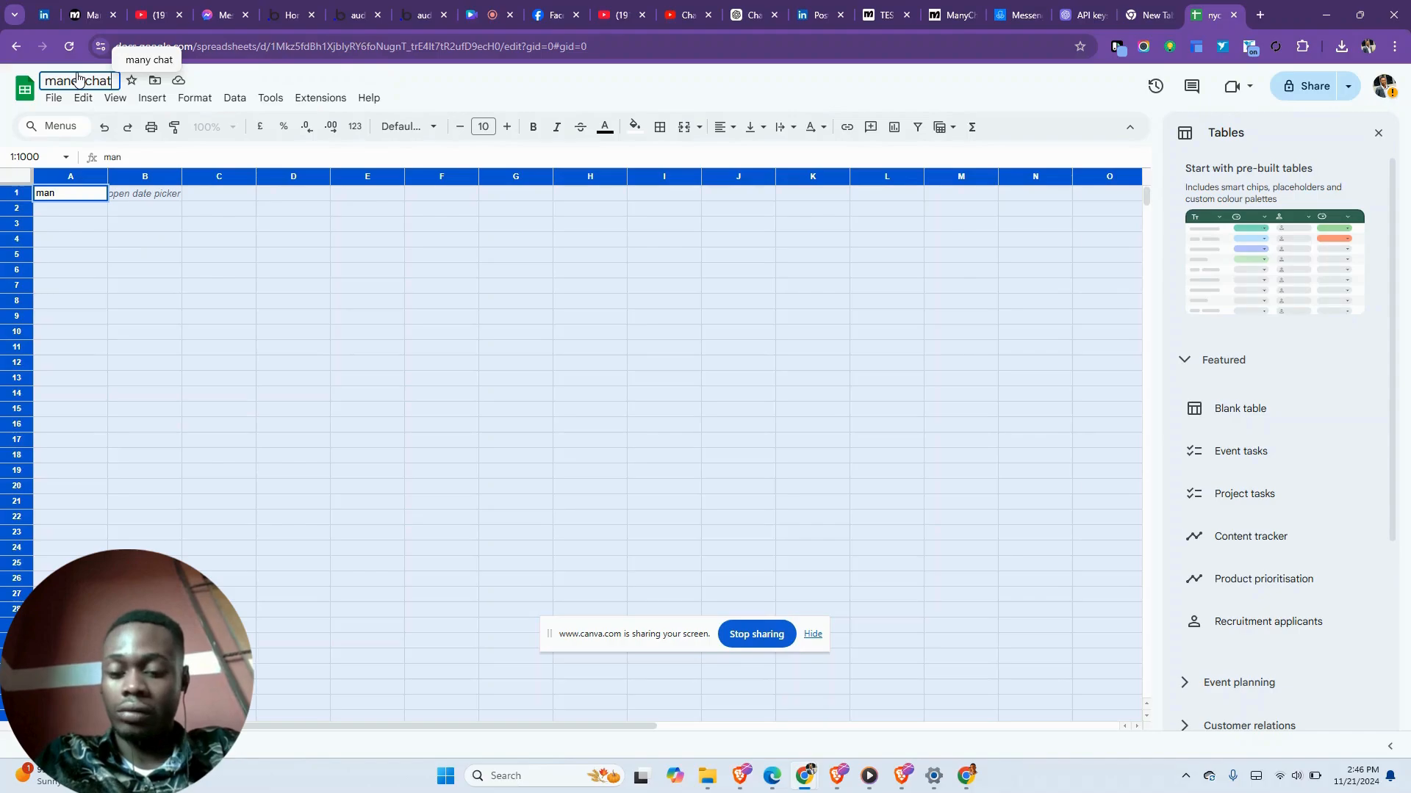
pyautogui.write('bot test')
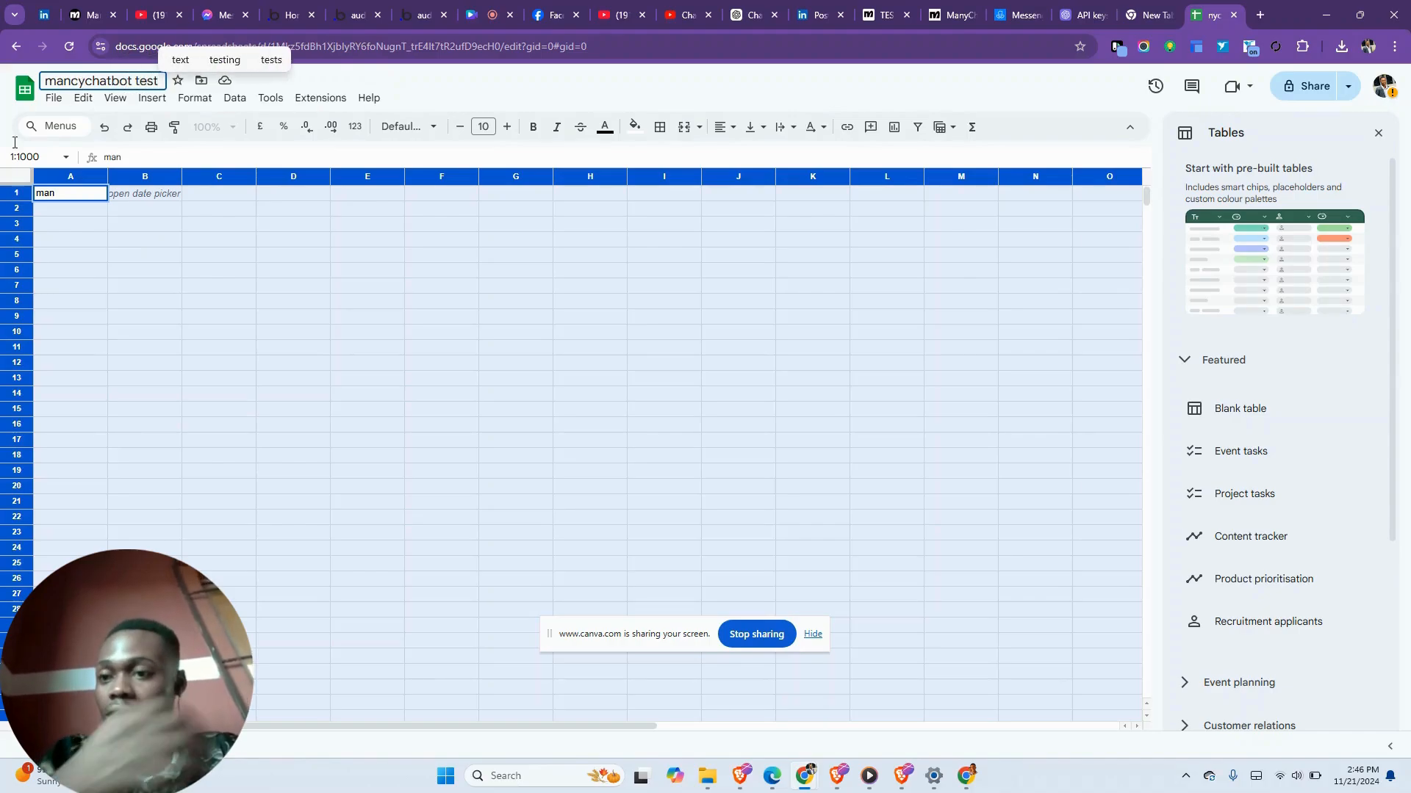
# - Enter headers Name in A1, Phone number in B1 and Email in C1, then return to Manychat
pyautogui.doubleClick(42, 195)
pyautogui.write('Name')
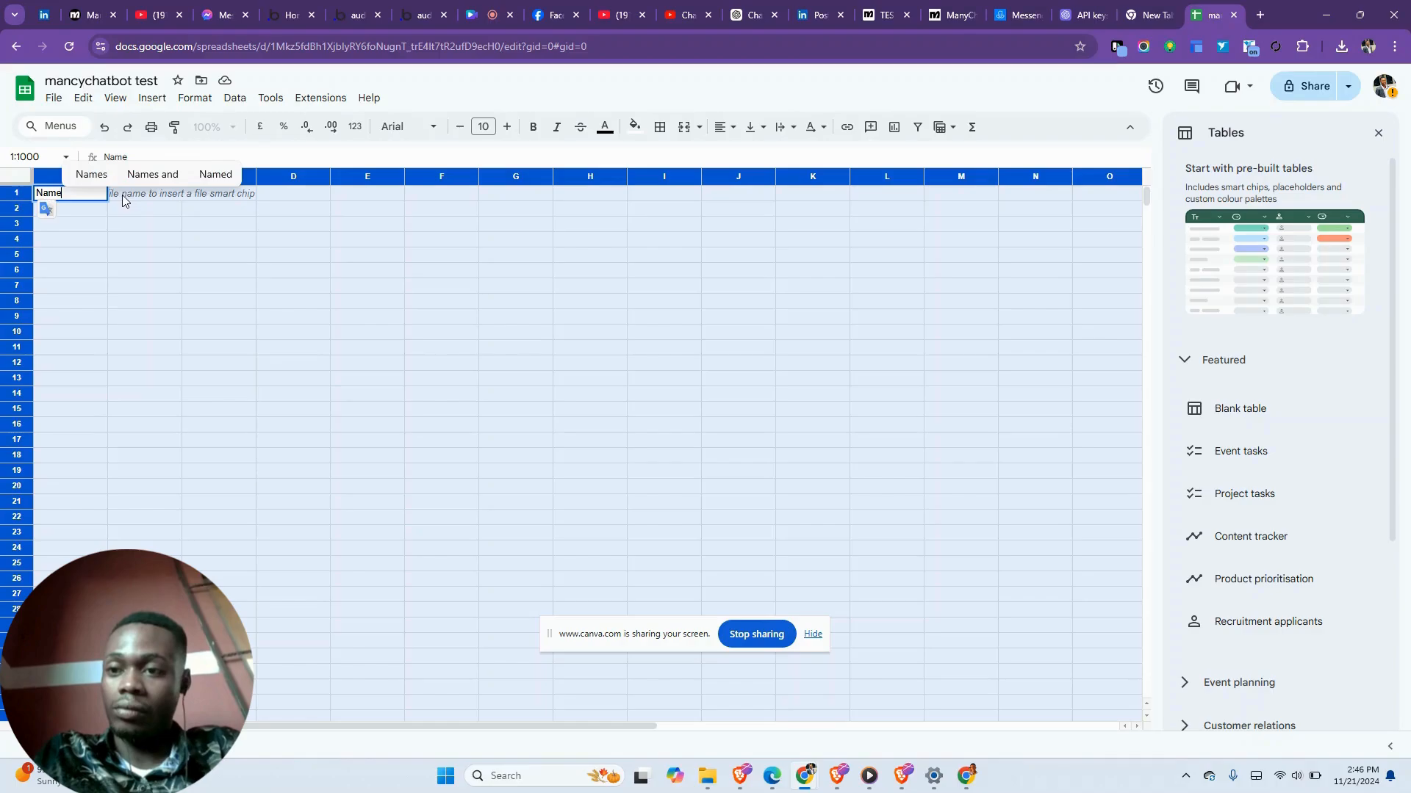
pyautogui.click(226, 217)
pyautogui.click(133, 195)
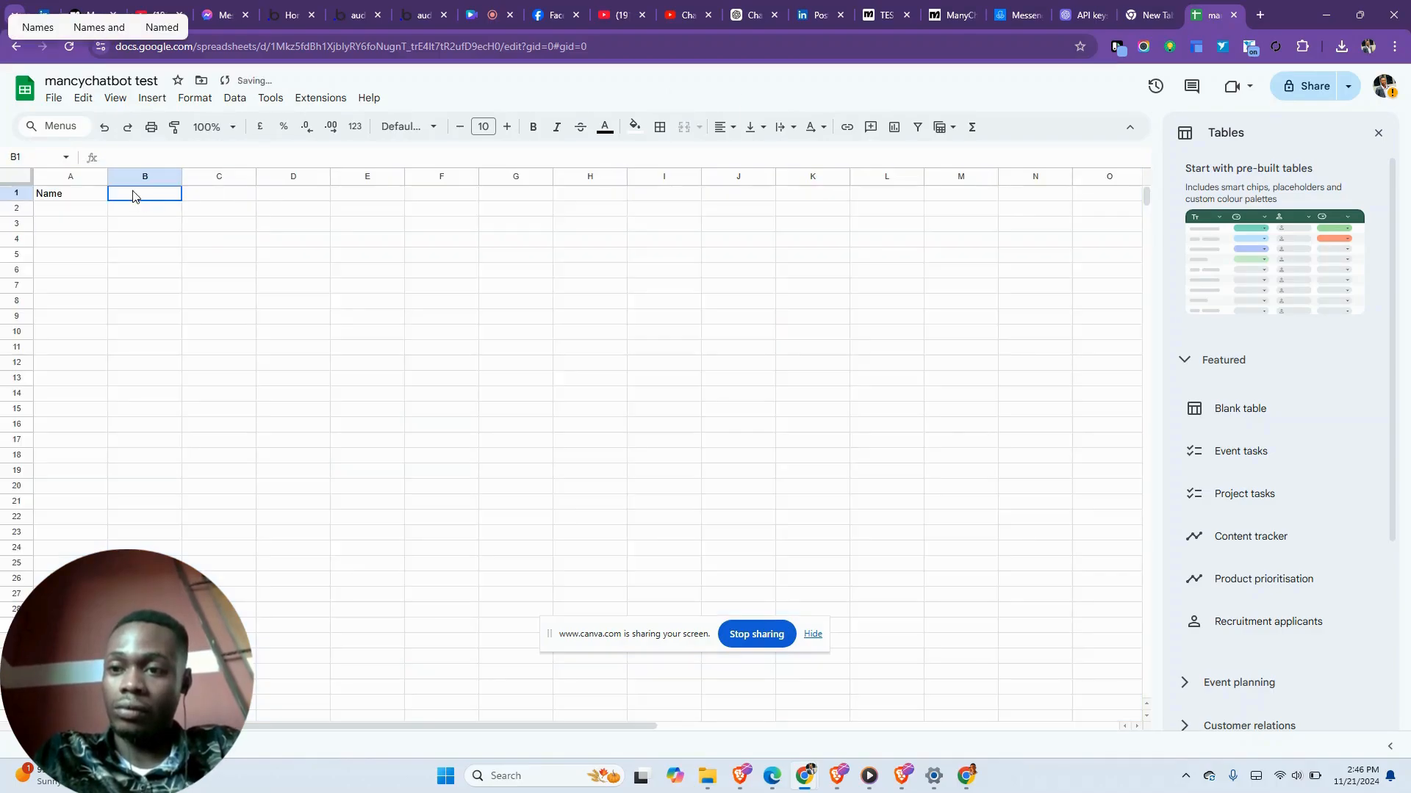
pyautogui.write('Pho')
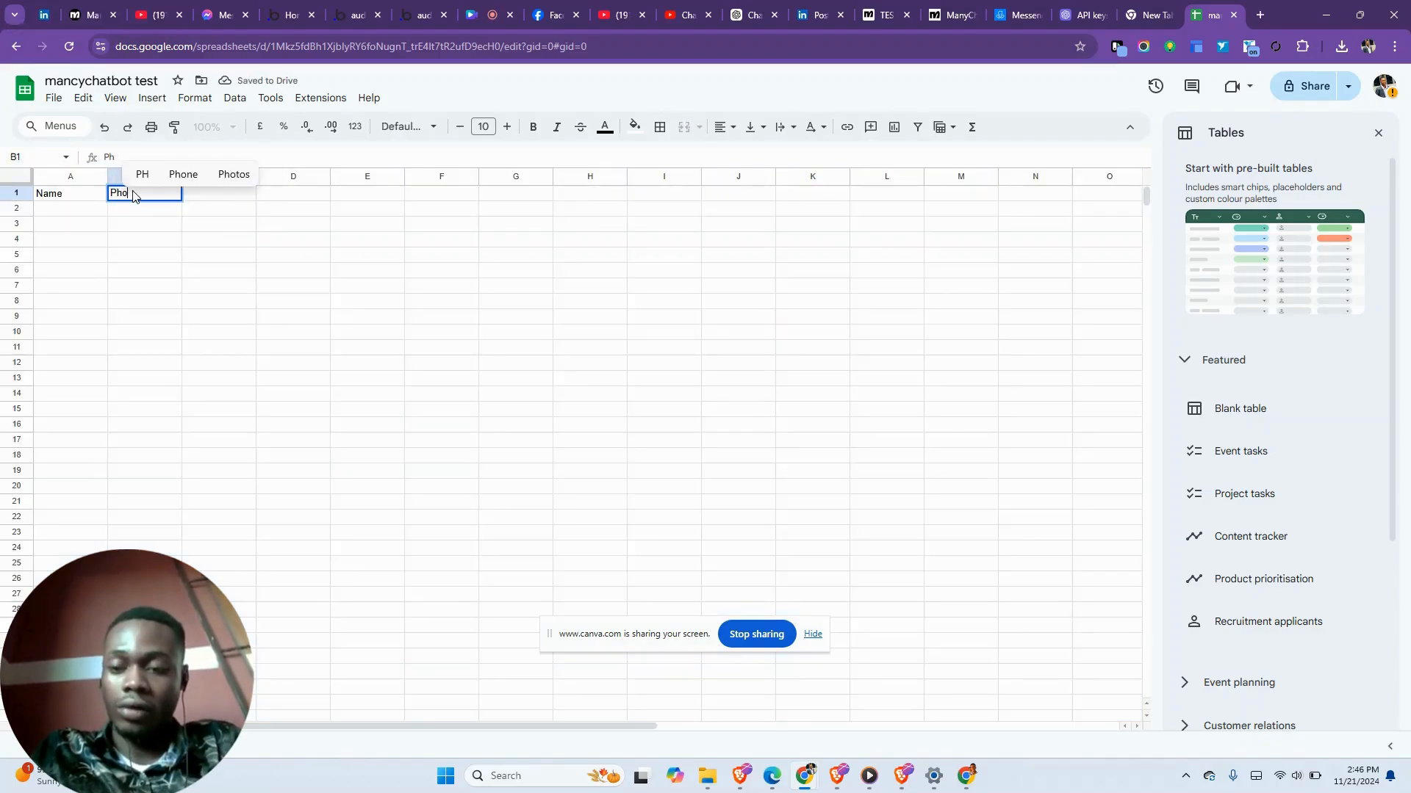
pyautogui.write('ne number')
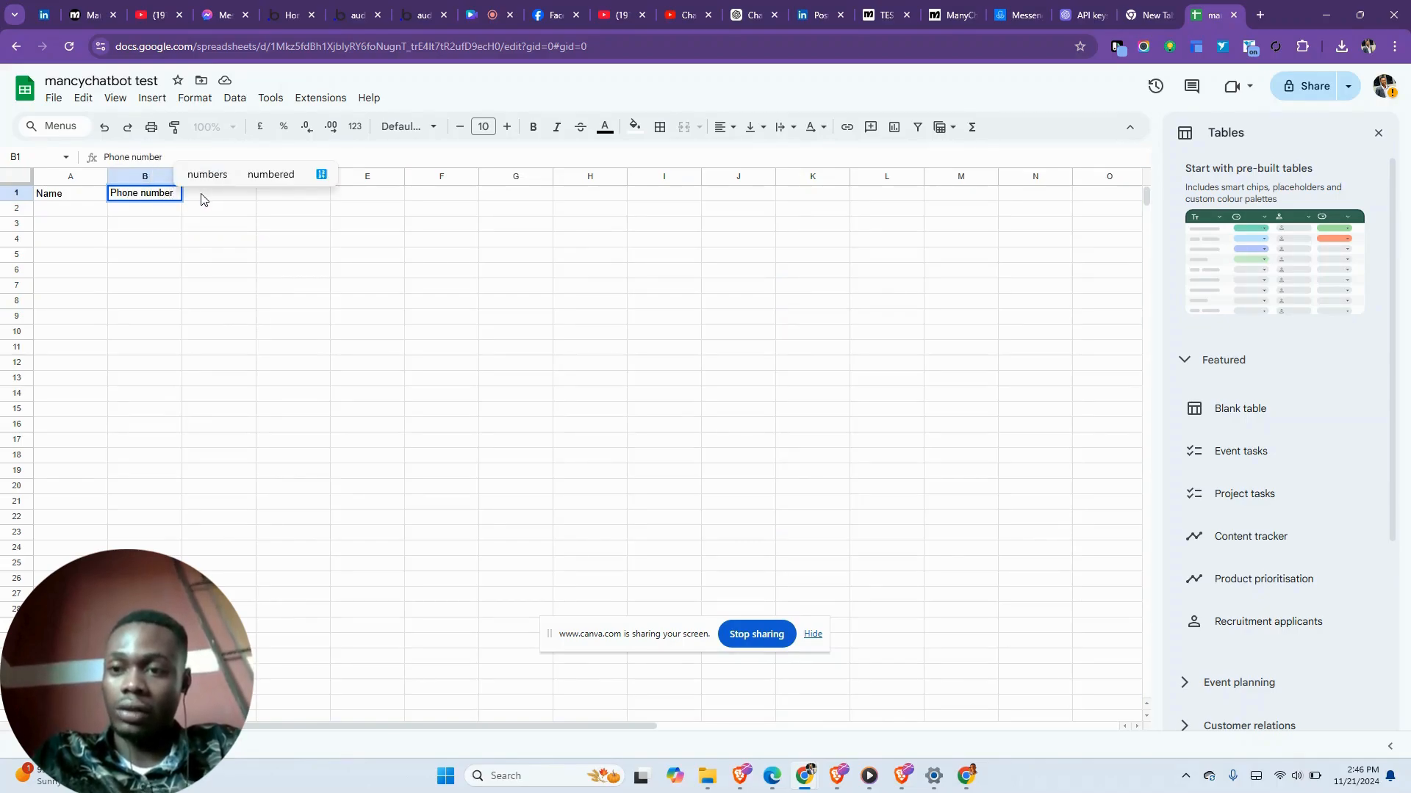
pyautogui.click(305, 225)
pyautogui.doubleClick(219, 197)
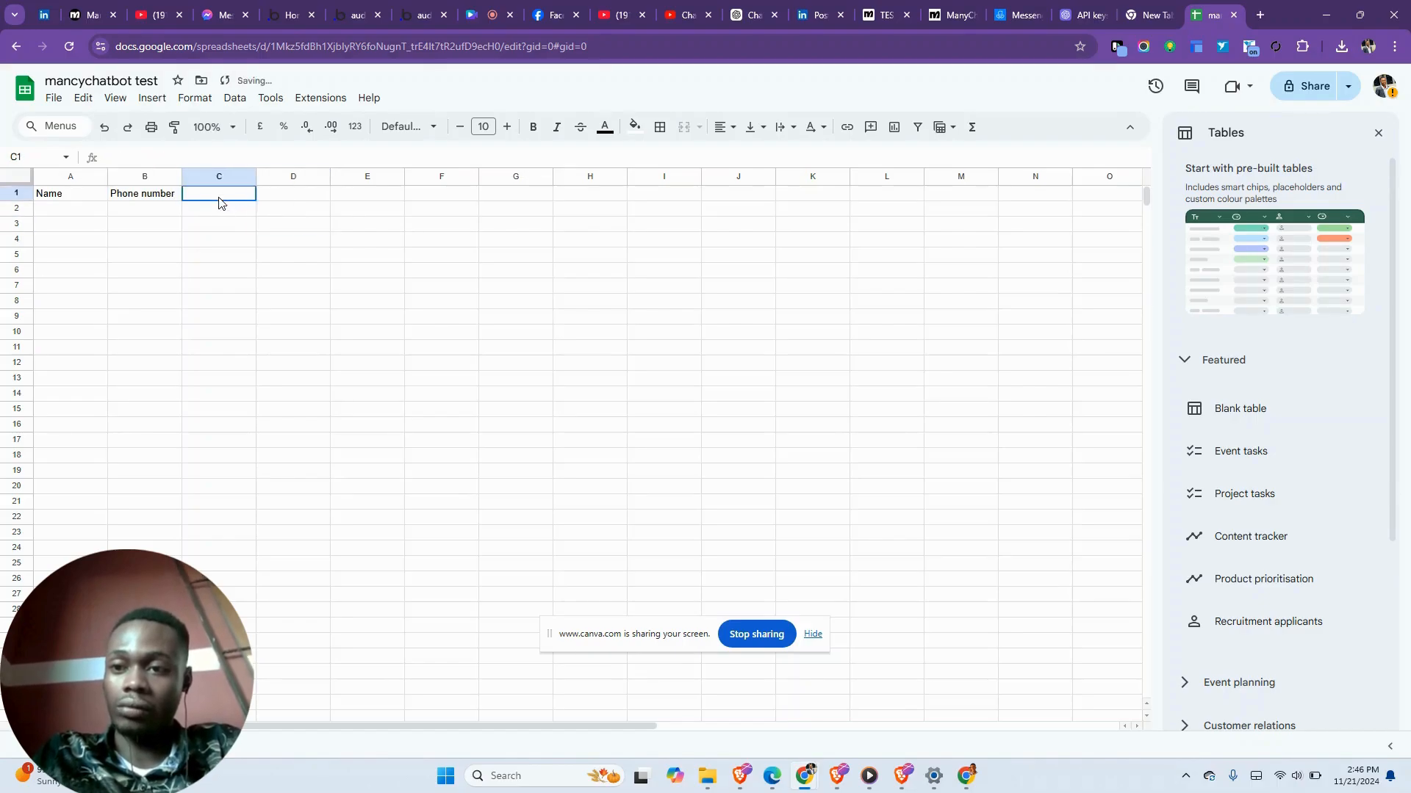
pyautogui.write('Email')
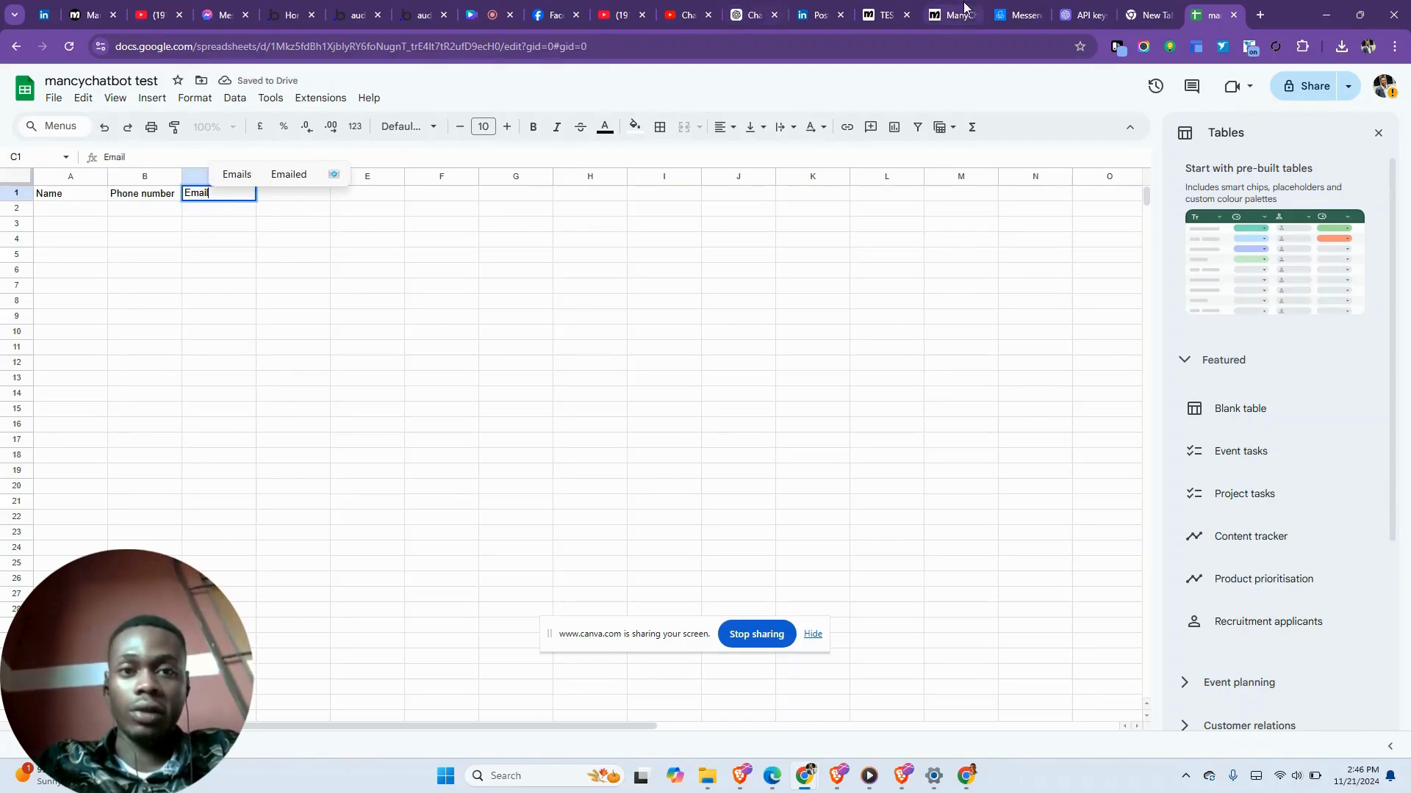
pyautogui.click(959, 8)
pyautogui.click(895, 7)
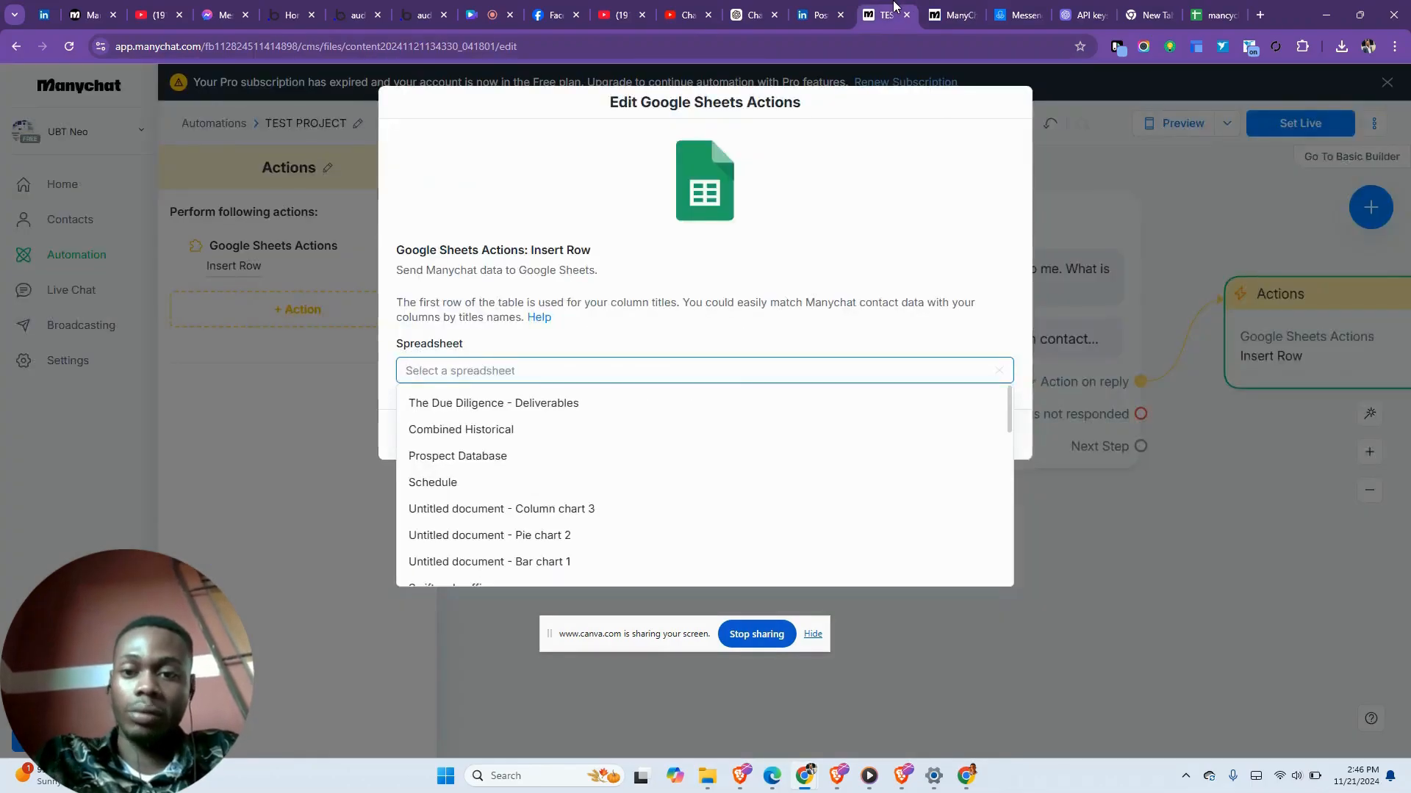
# - Reopen the Insert Row action and choose the mancychatbot test spreadsheet
pyautogui.click(593, 339)
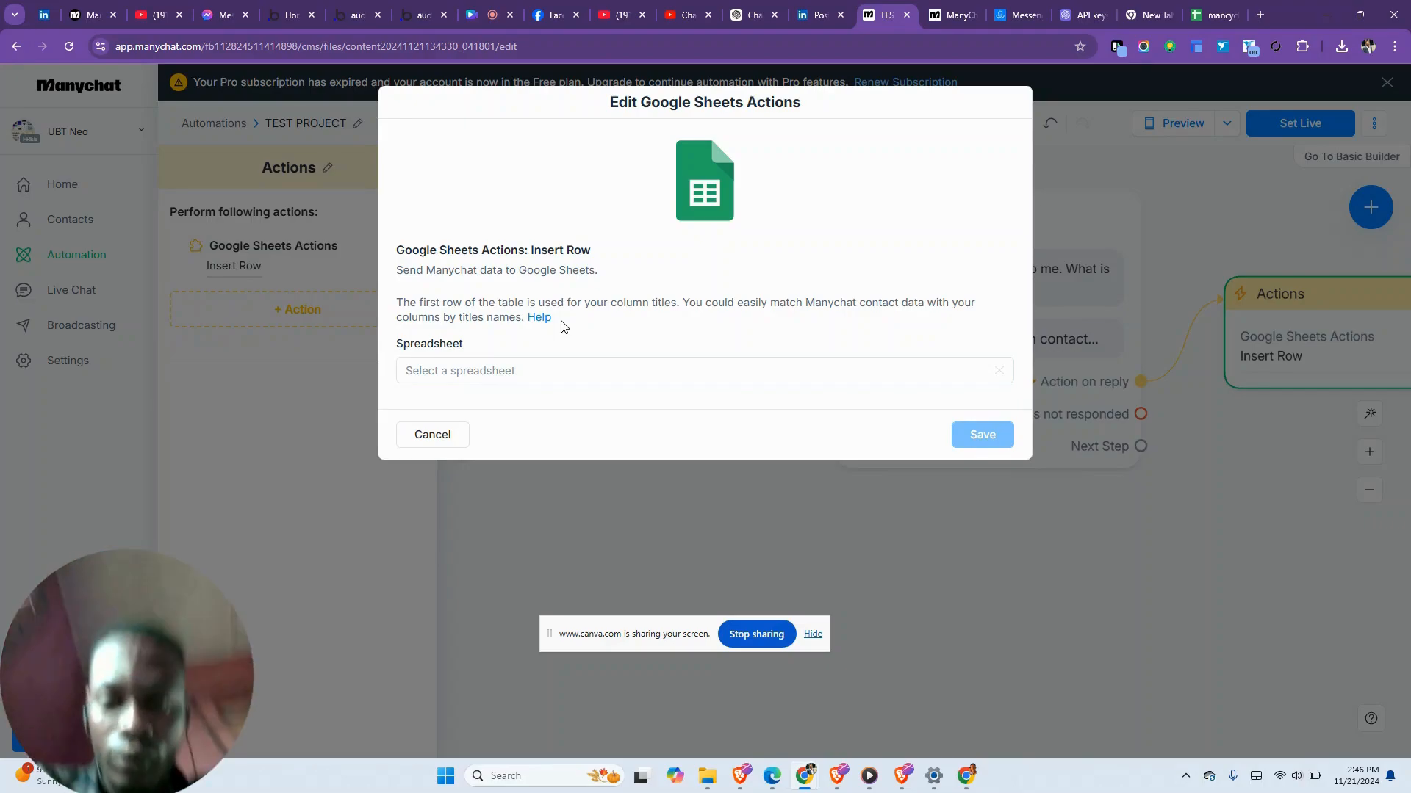
pyautogui.click(457, 439)
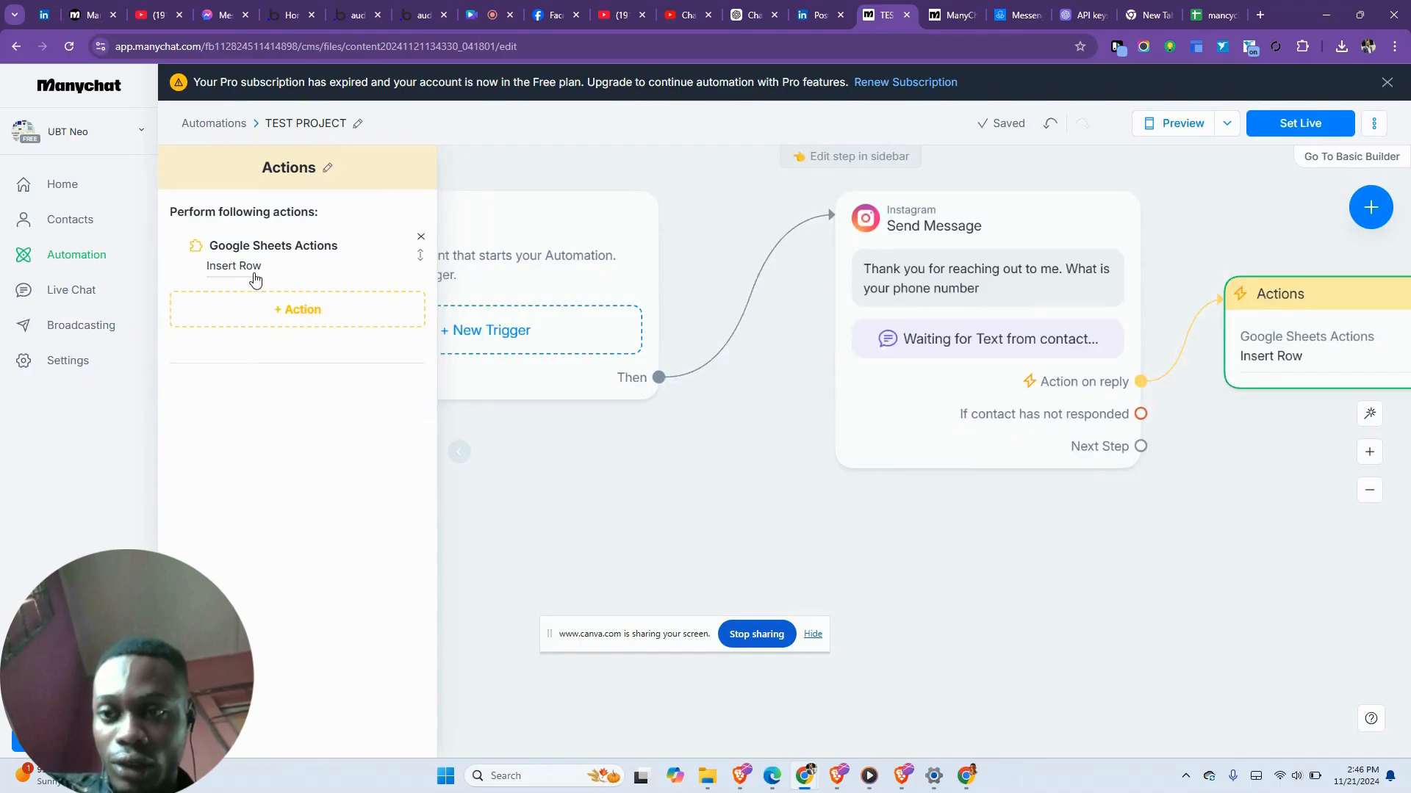
pyautogui.click(254, 269)
pyautogui.click(517, 374)
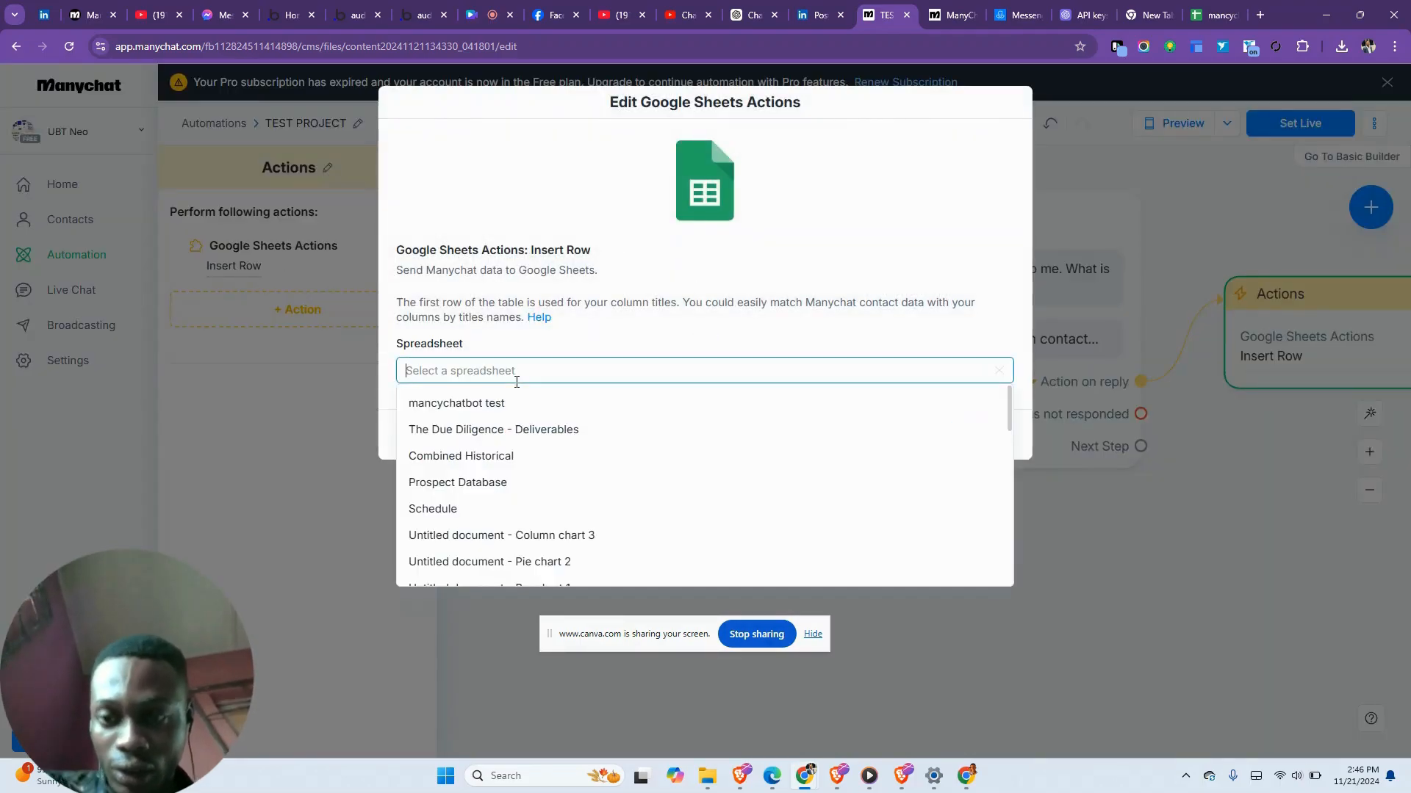
pyautogui.click(511, 409)
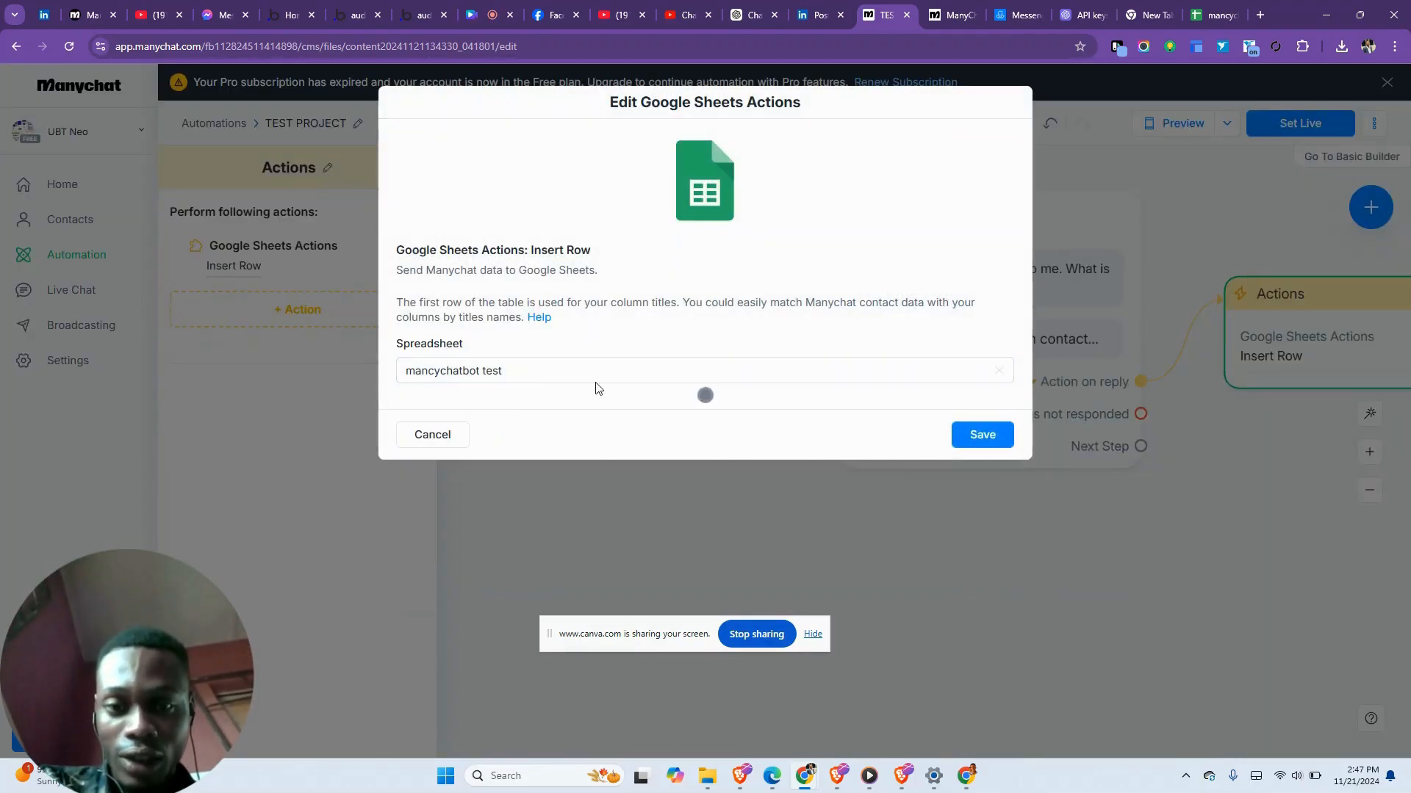
pyautogui.click(659, 434)
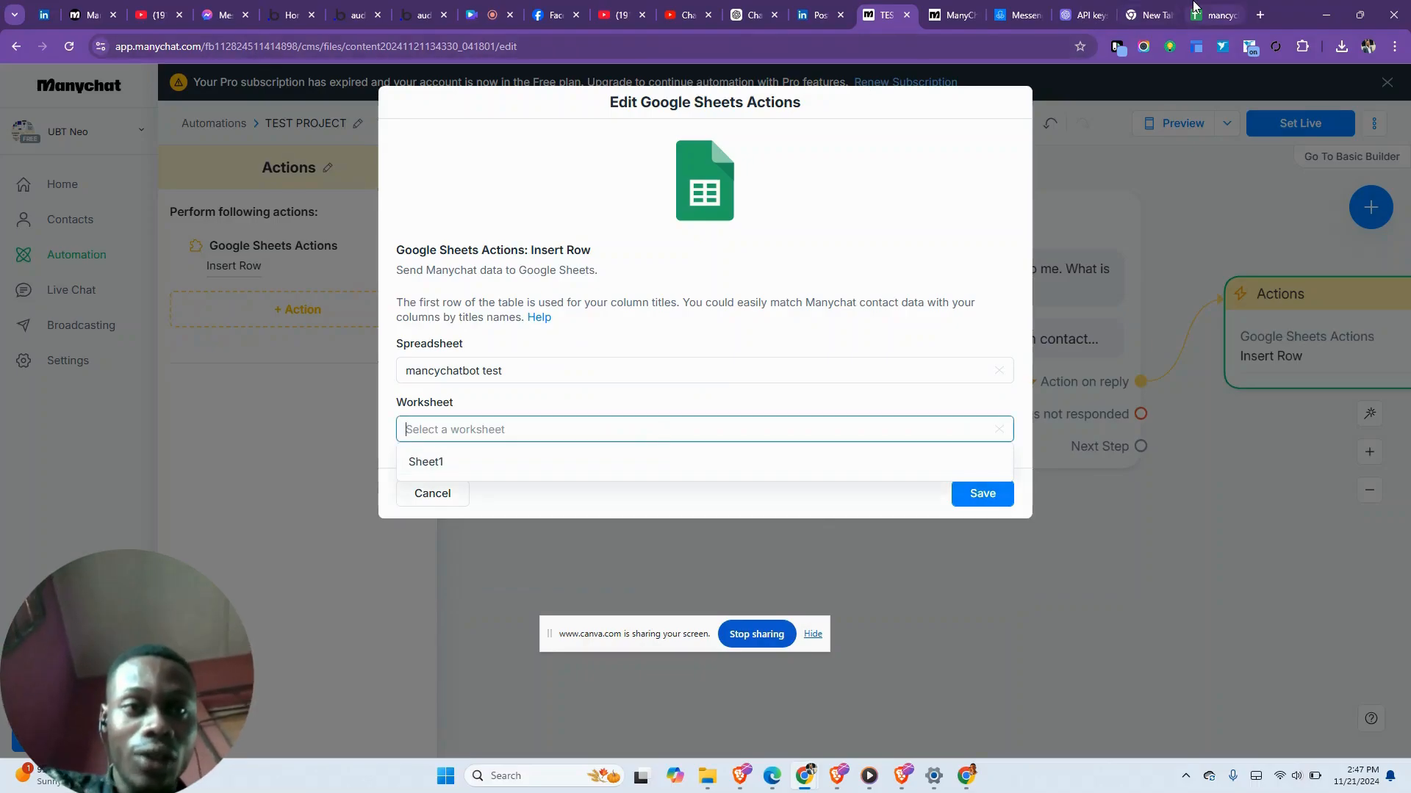
# - Check the spreadsheet tab, then back in Manychat pick Sheet1 as the worksheet
pyautogui.click(1213, 15)
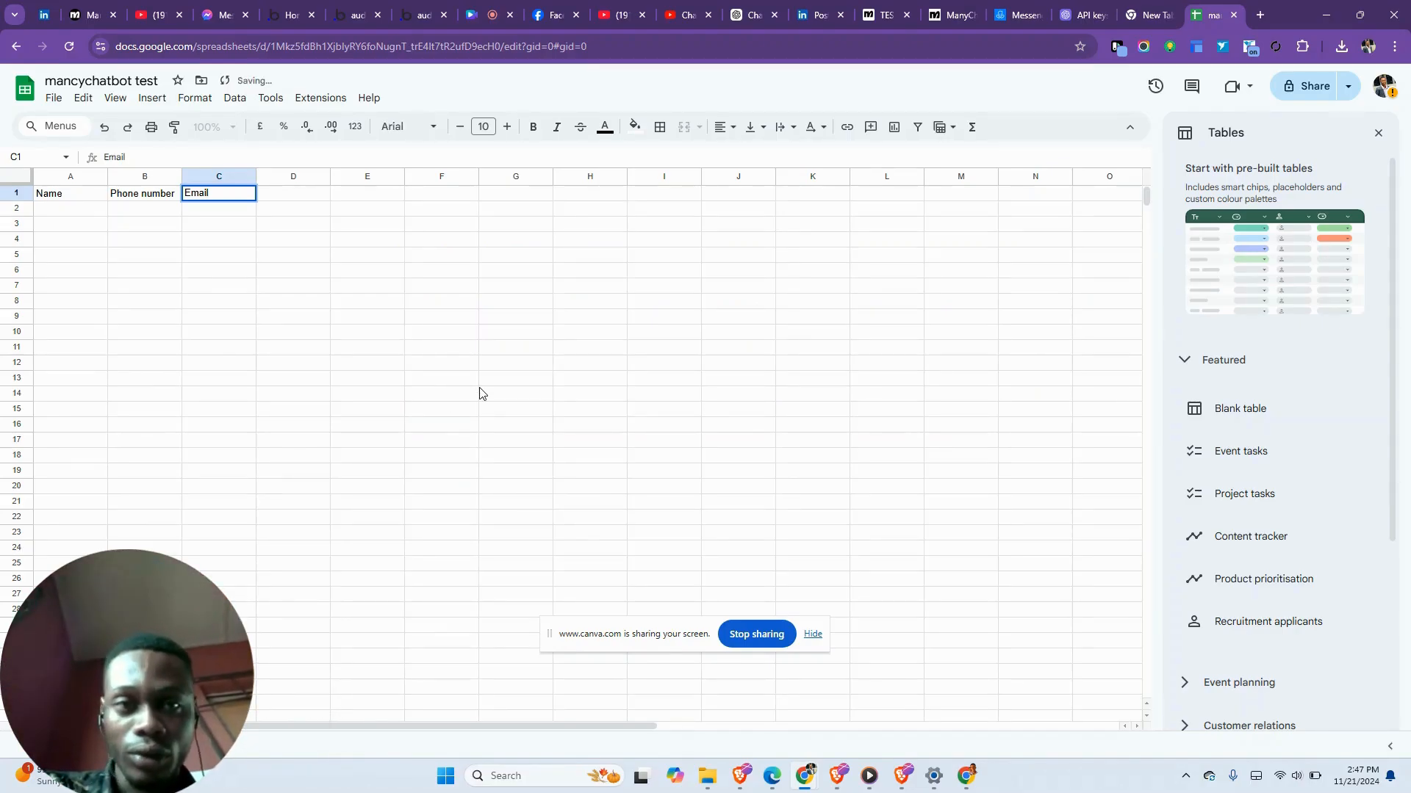
pyautogui.click(881, 14)
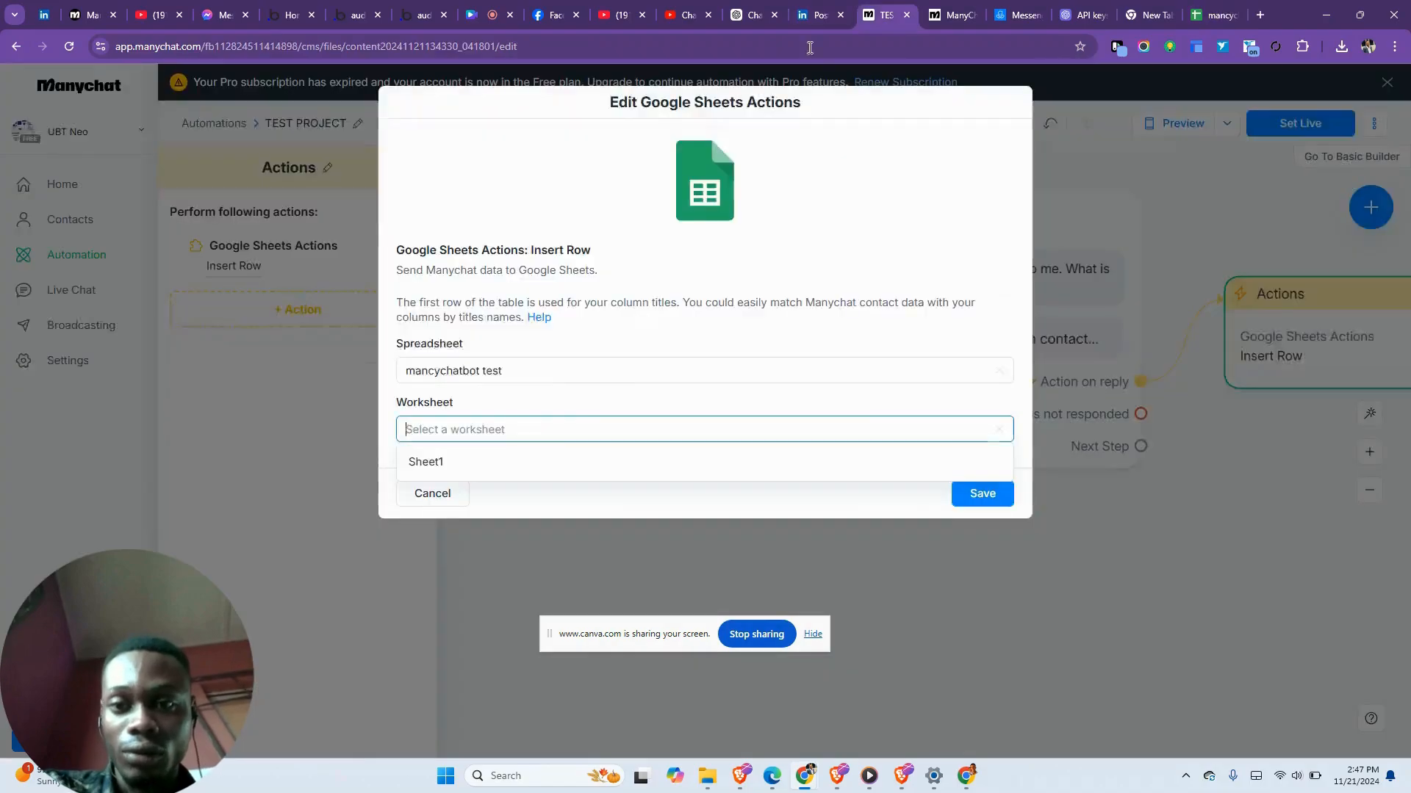
pyautogui.click(519, 403)
pyautogui.click(521, 433)
pyautogui.click(494, 462)
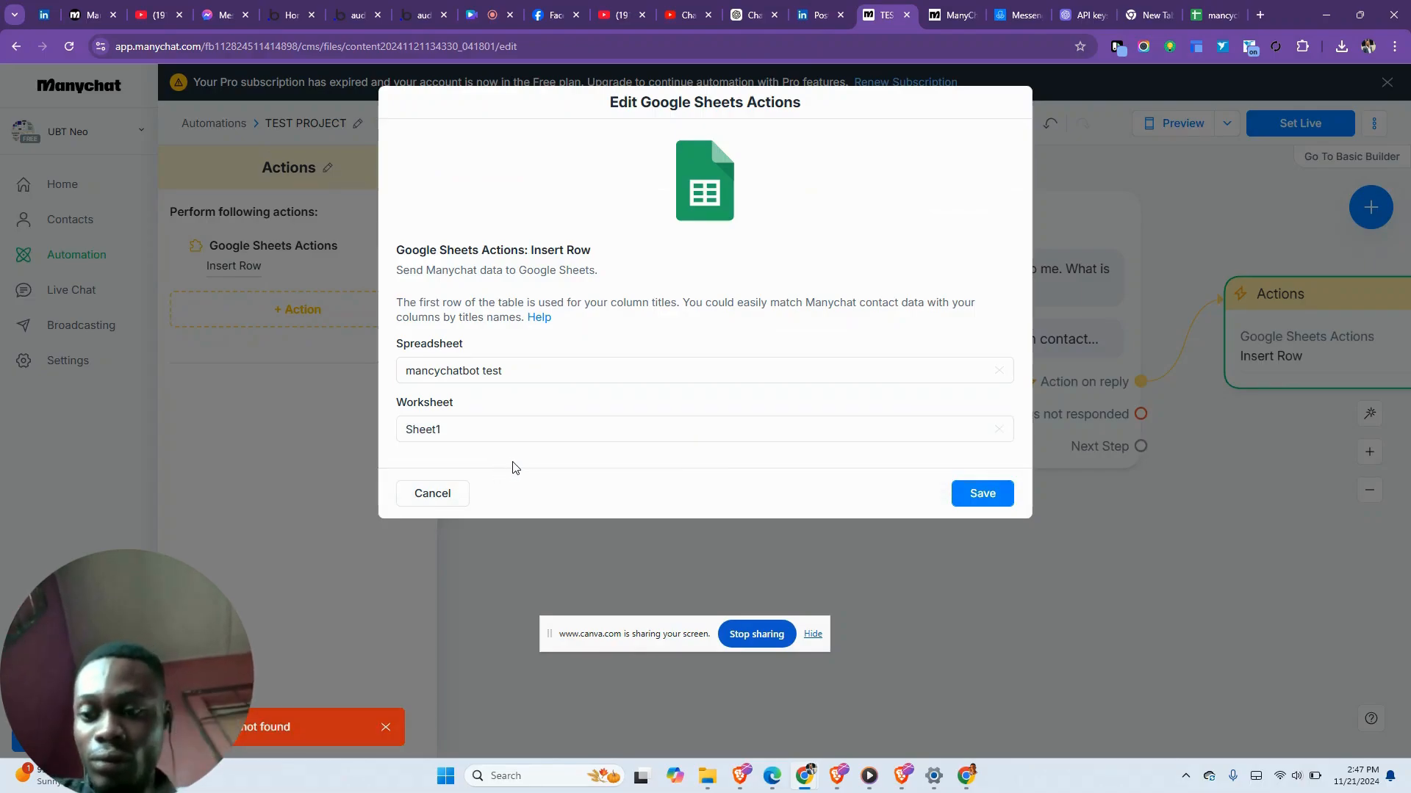
# - Reselect mancychatbot test with Sheet1, then reopen the action and pick the spreadsheet again
pyautogui.click(567, 372)
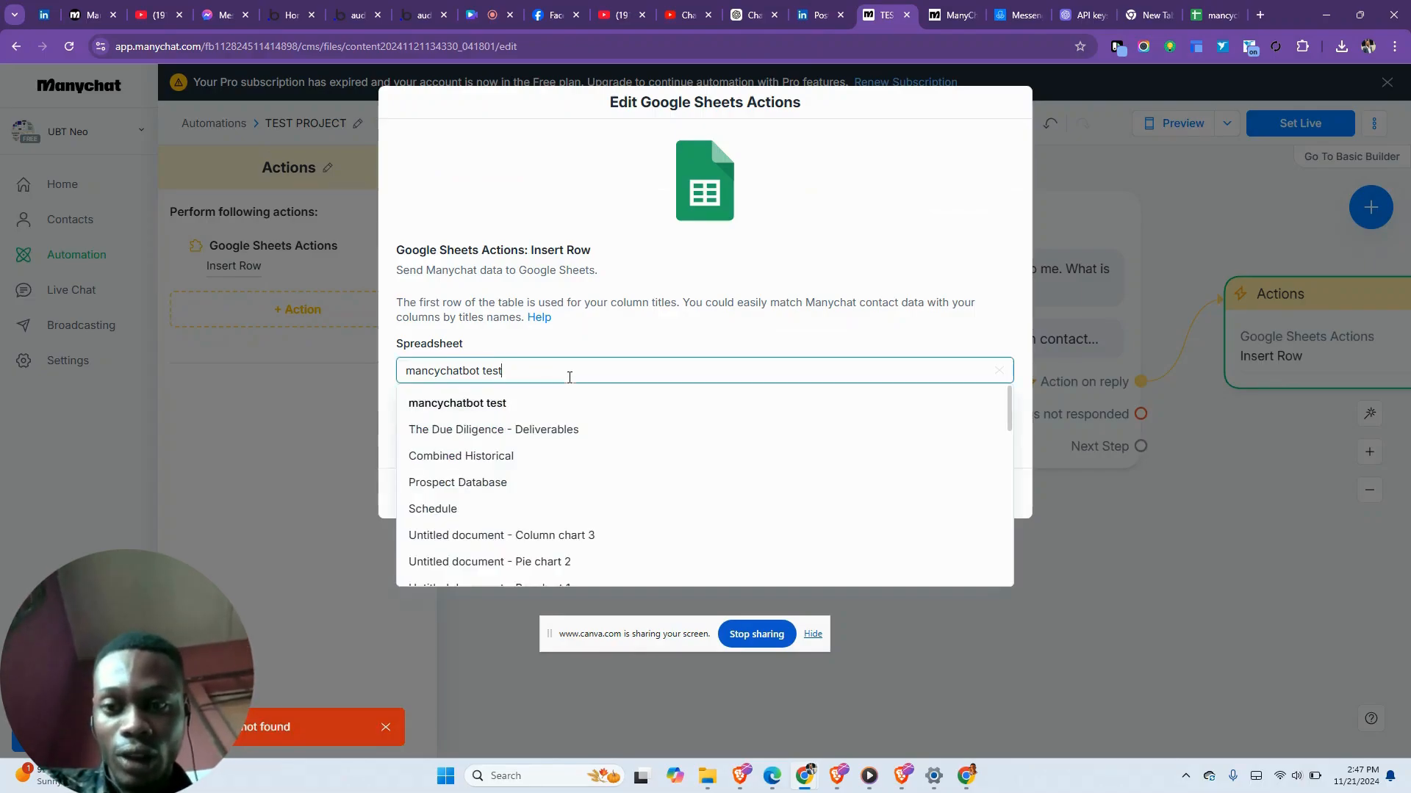
pyautogui.click(541, 408)
pyautogui.click(527, 429)
pyautogui.click(504, 461)
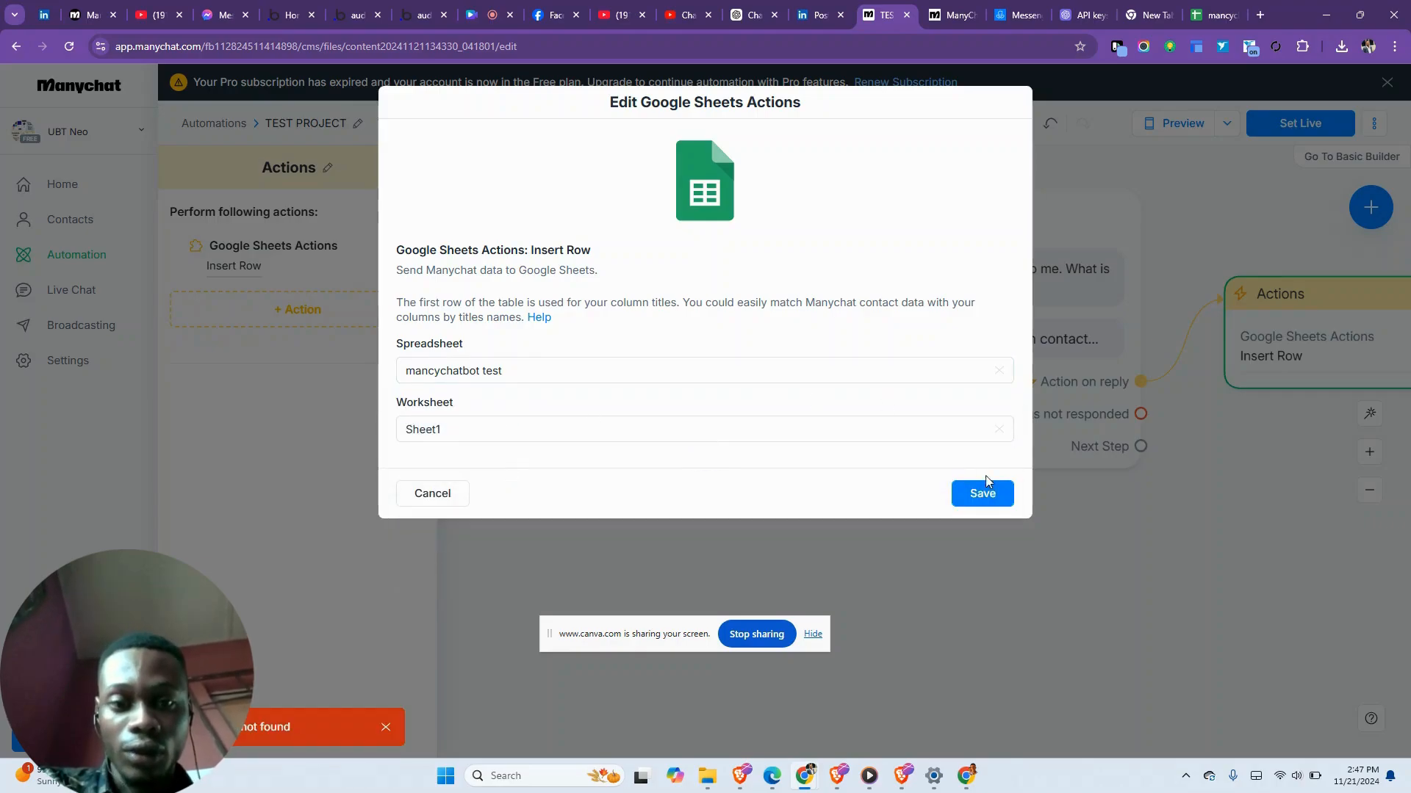
pyautogui.click(432, 494)
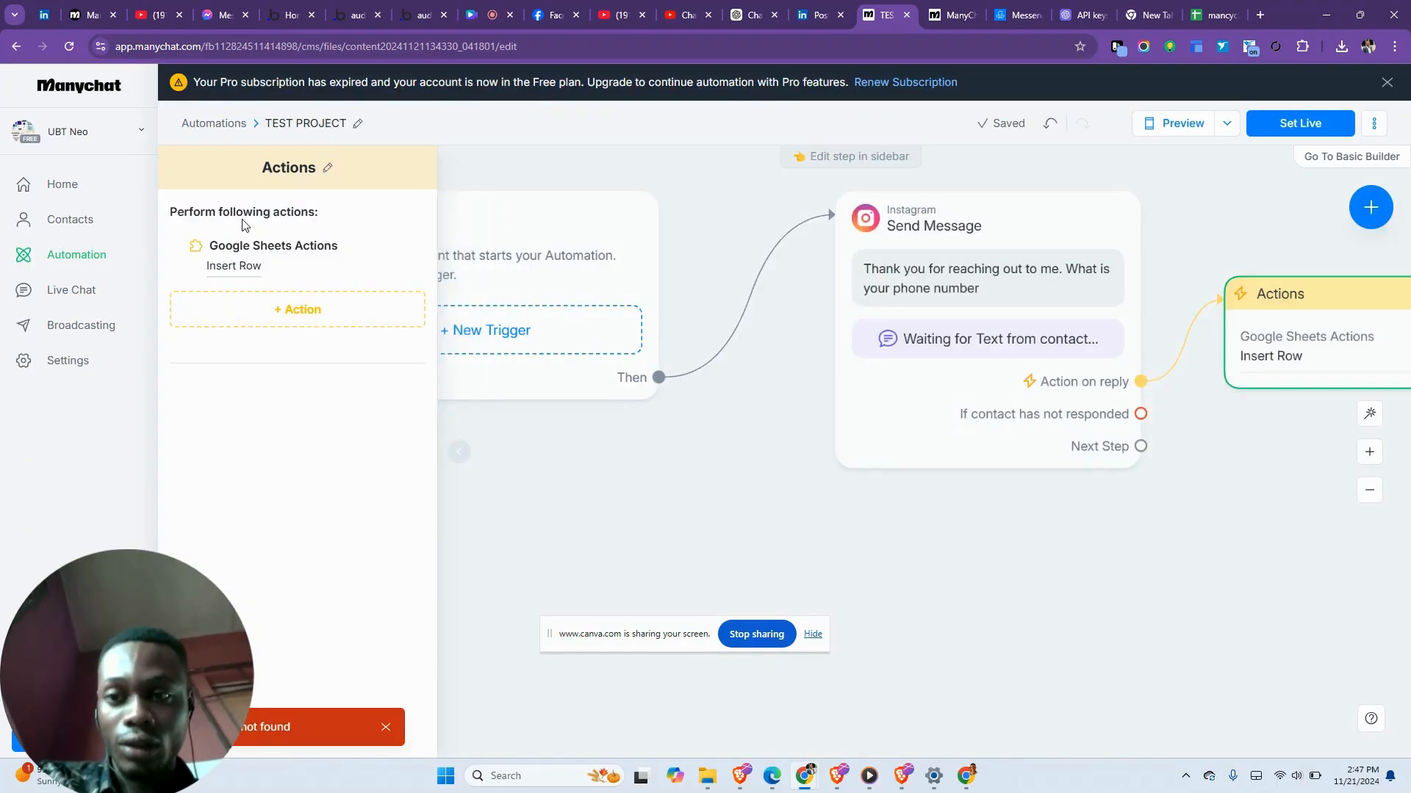
pyautogui.click(267, 254)
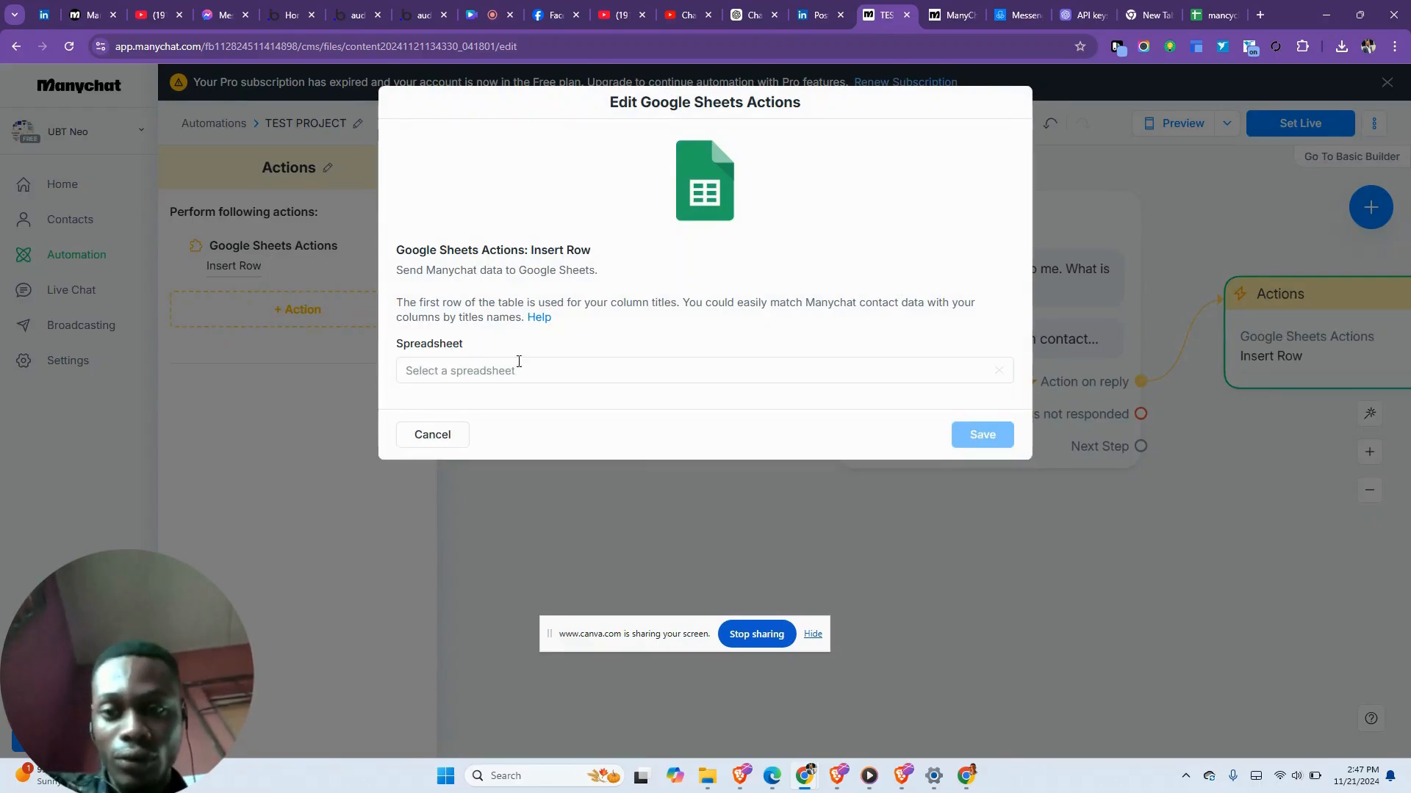
pyautogui.click(520, 371)
pyautogui.click(501, 411)
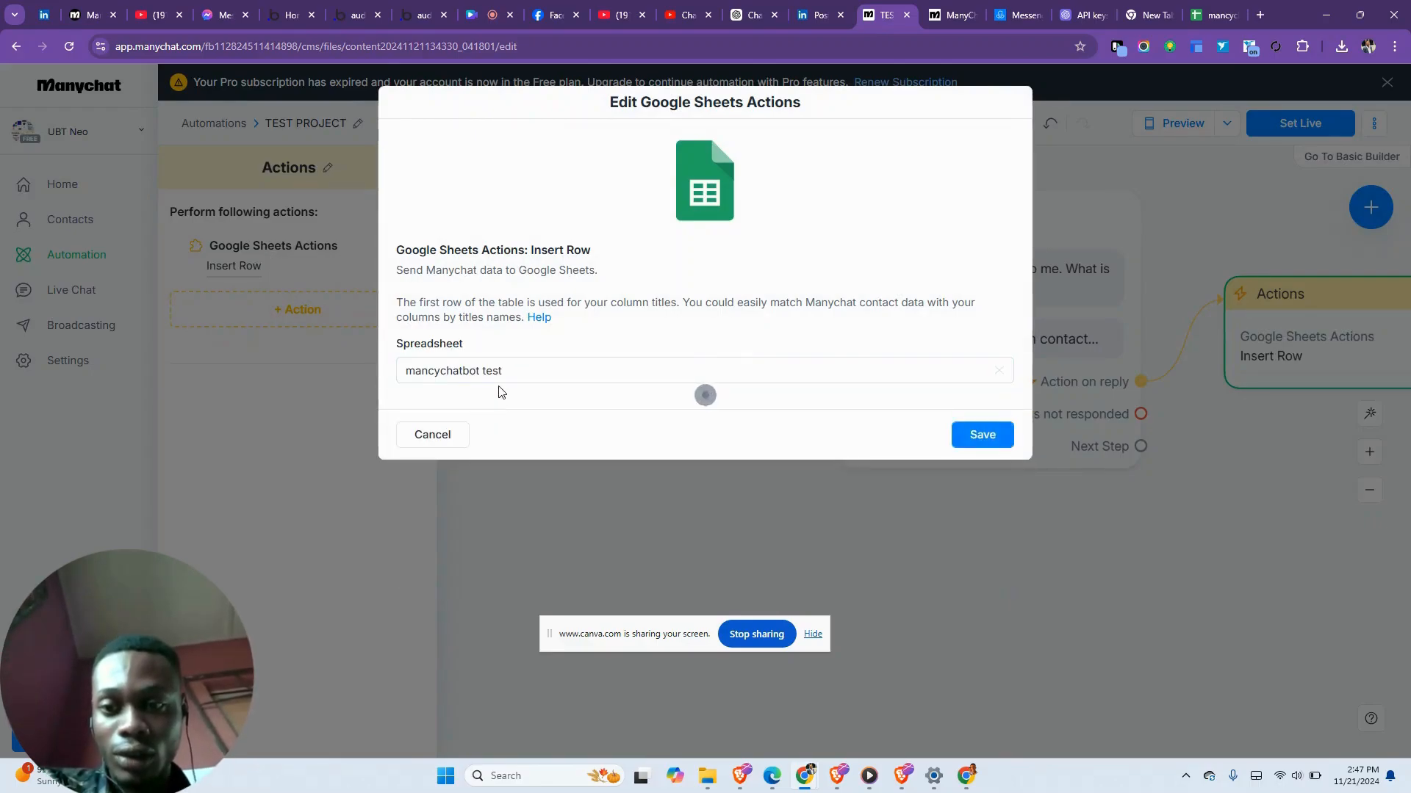
pyautogui.click(504, 424)
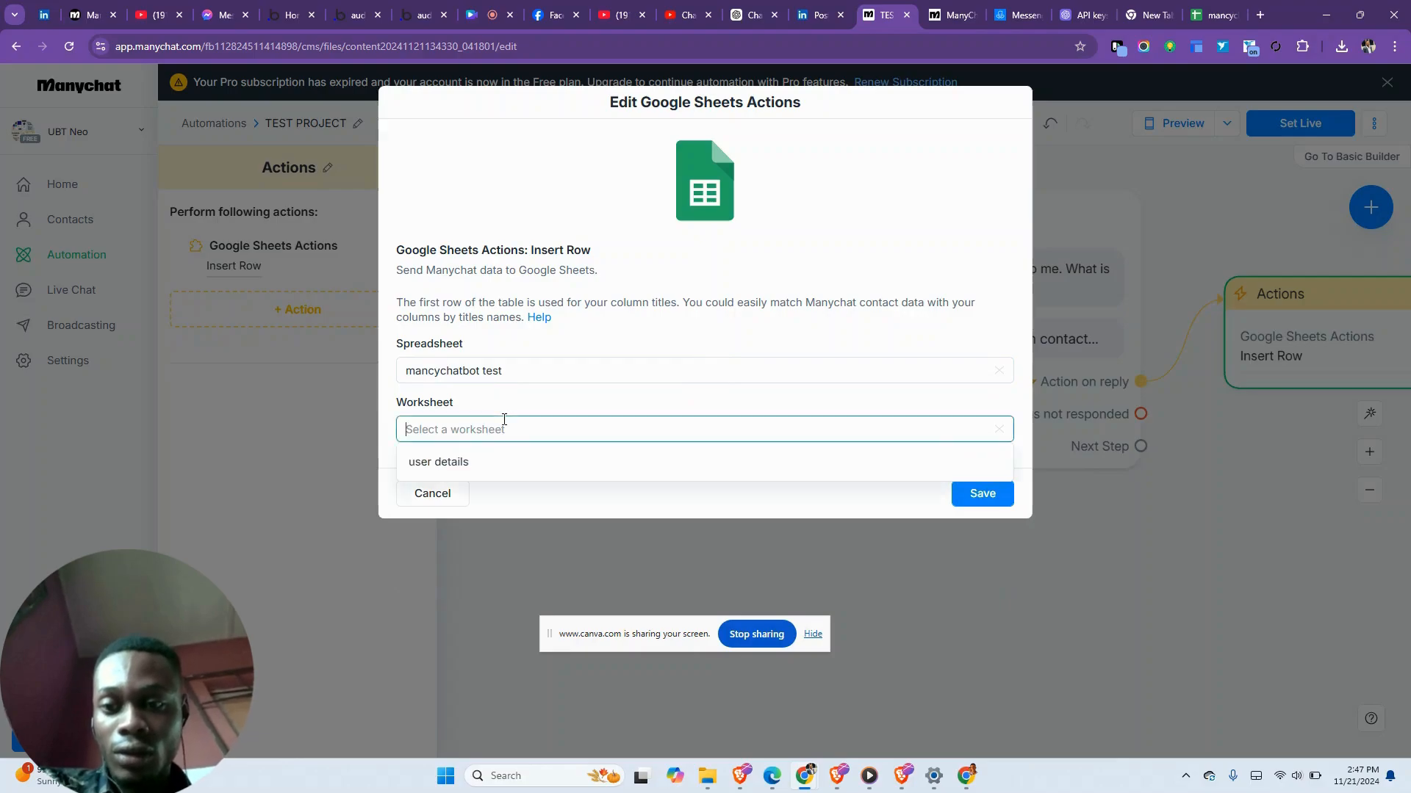
# - Choose the user details worksheet and map Phone to the Phone number column
pyautogui.click(506, 461)
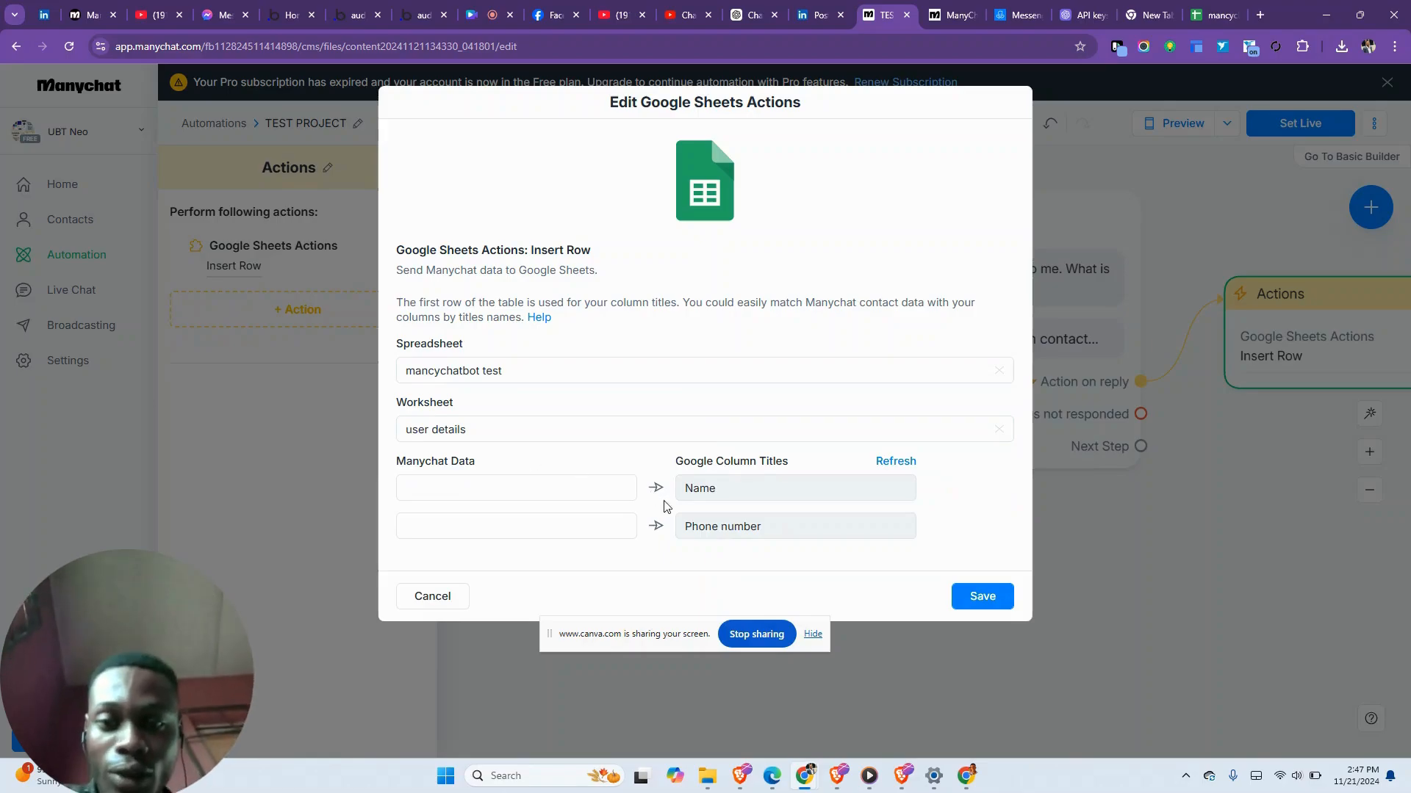
pyautogui.click(571, 496)
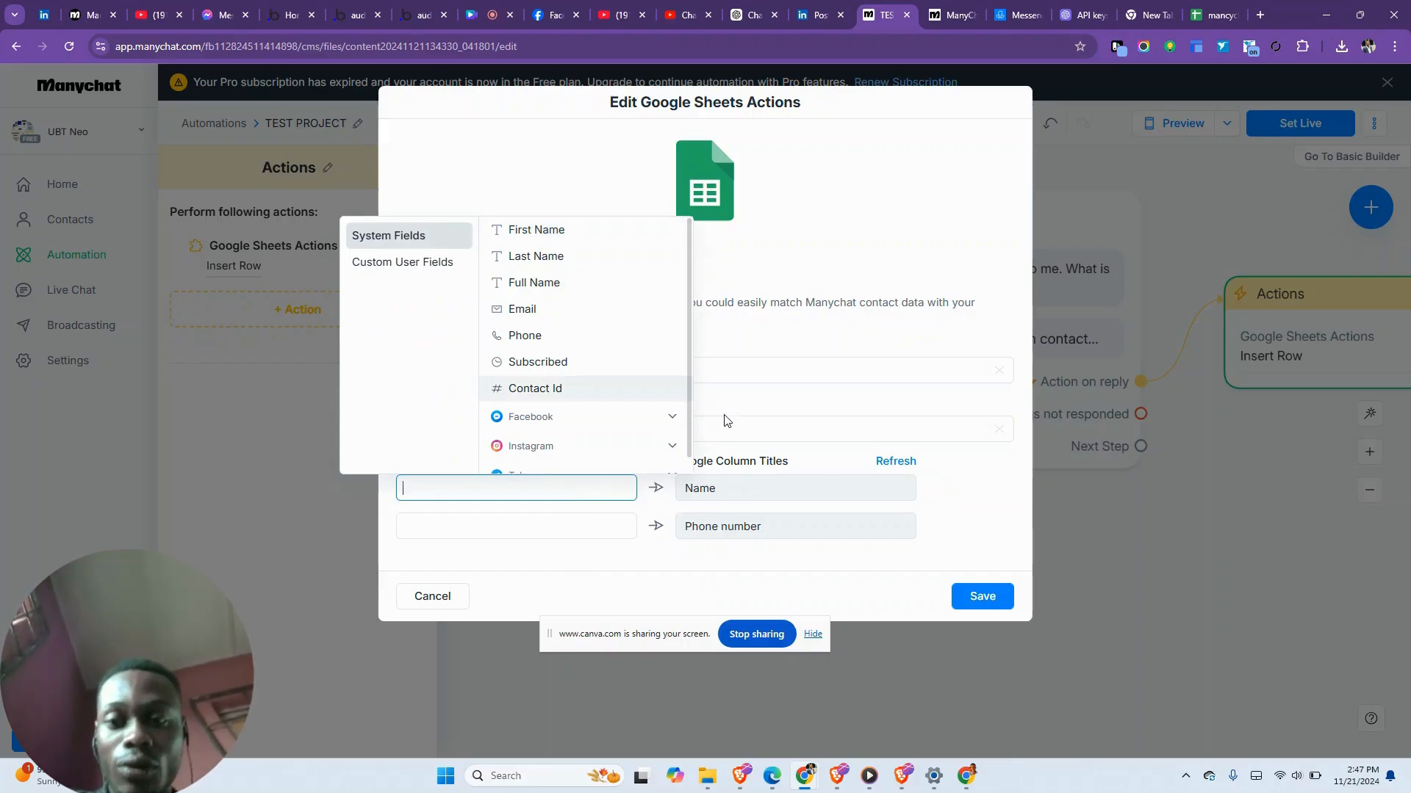
pyautogui.click(524, 336)
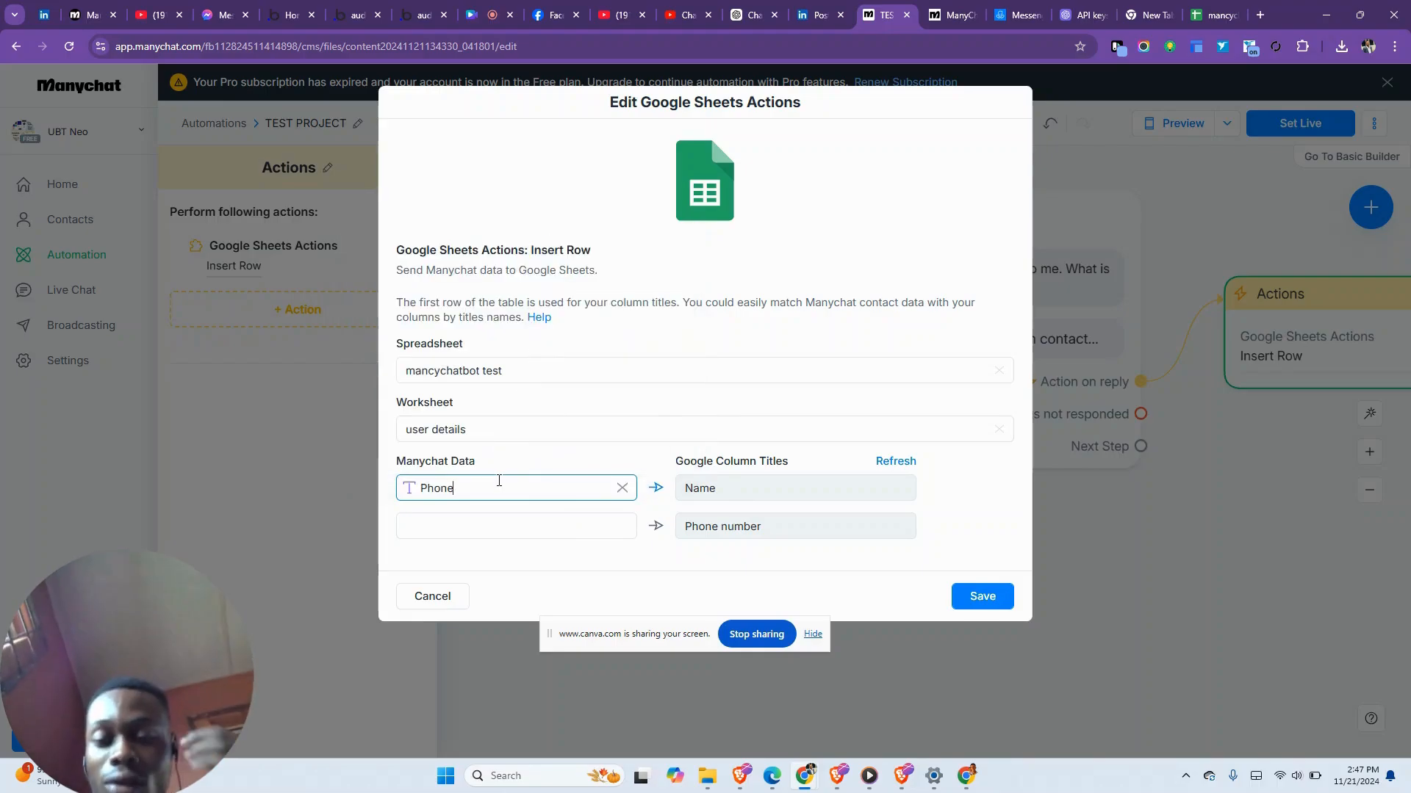
pyautogui.click(513, 528)
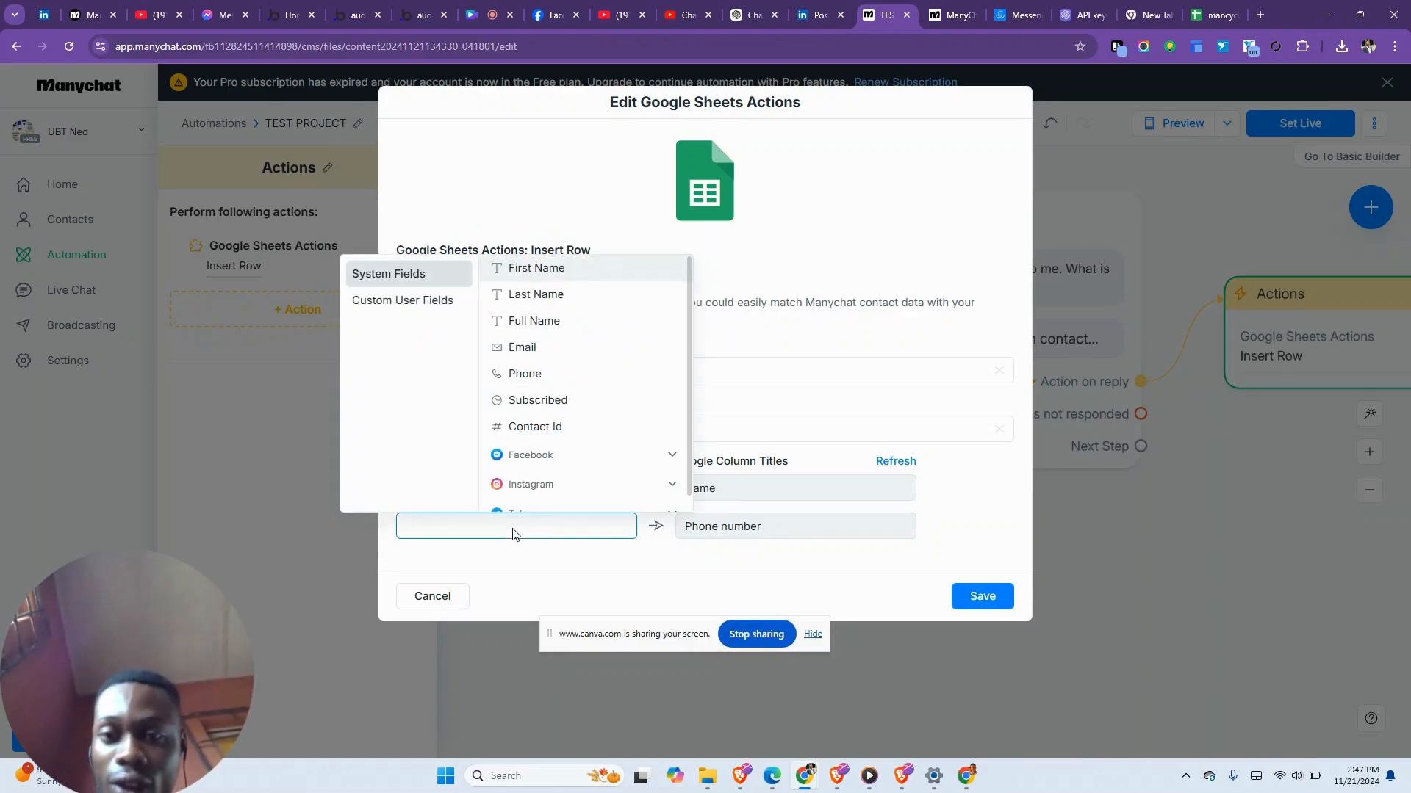
pyautogui.click(544, 373)
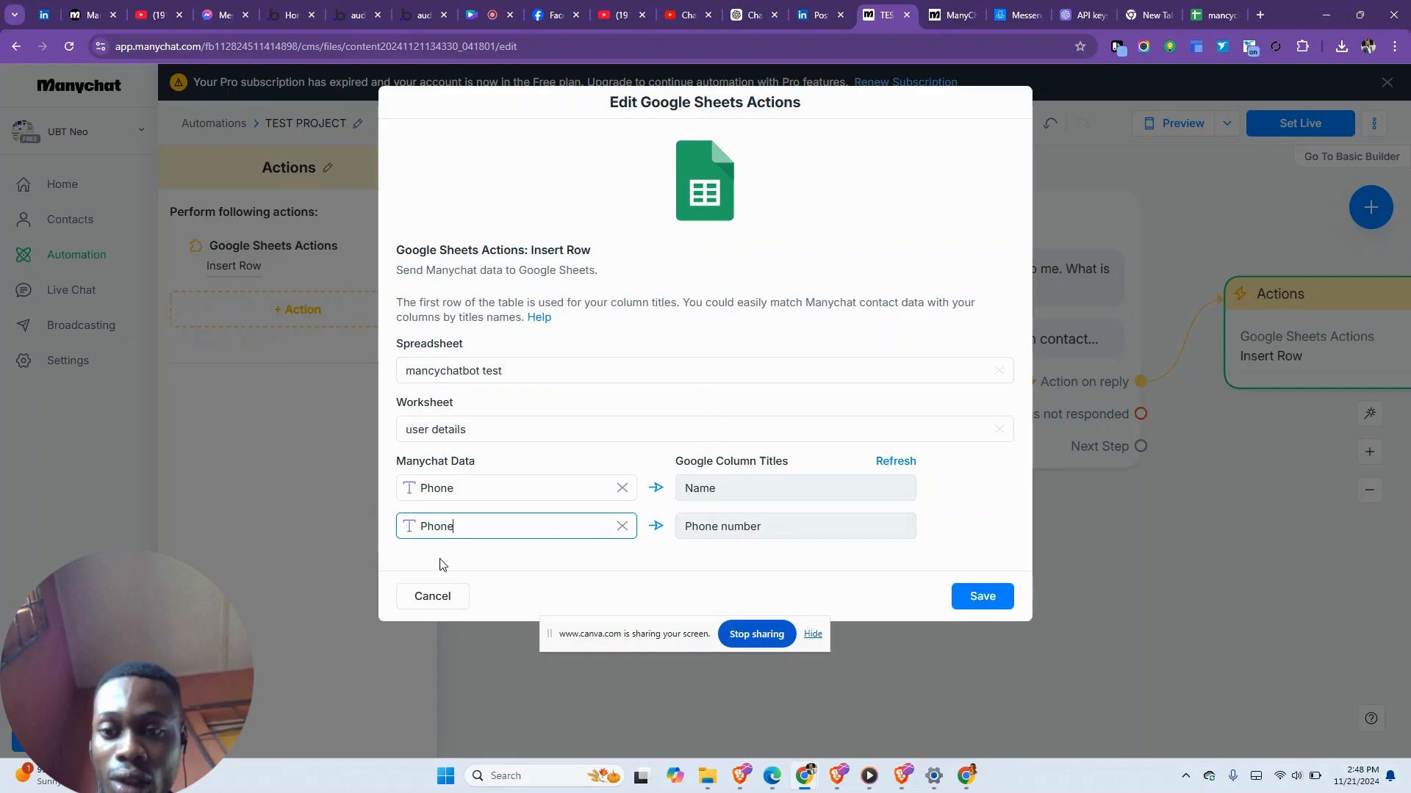
# - Replace Phone with First Name in the Name column mapping
pyautogui.click(614, 487)
pyautogui.click(618, 491)
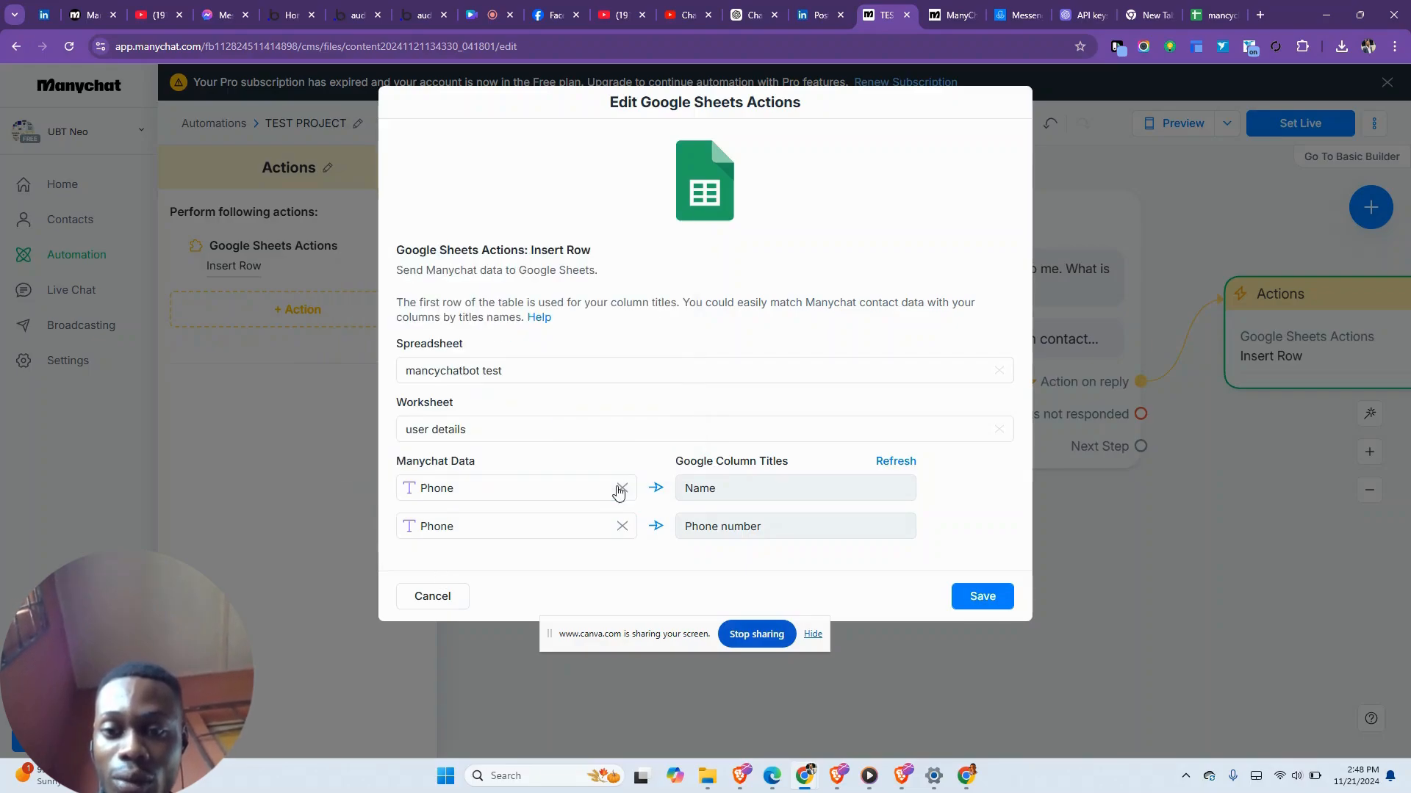
pyautogui.click(621, 488)
pyautogui.click(580, 493)
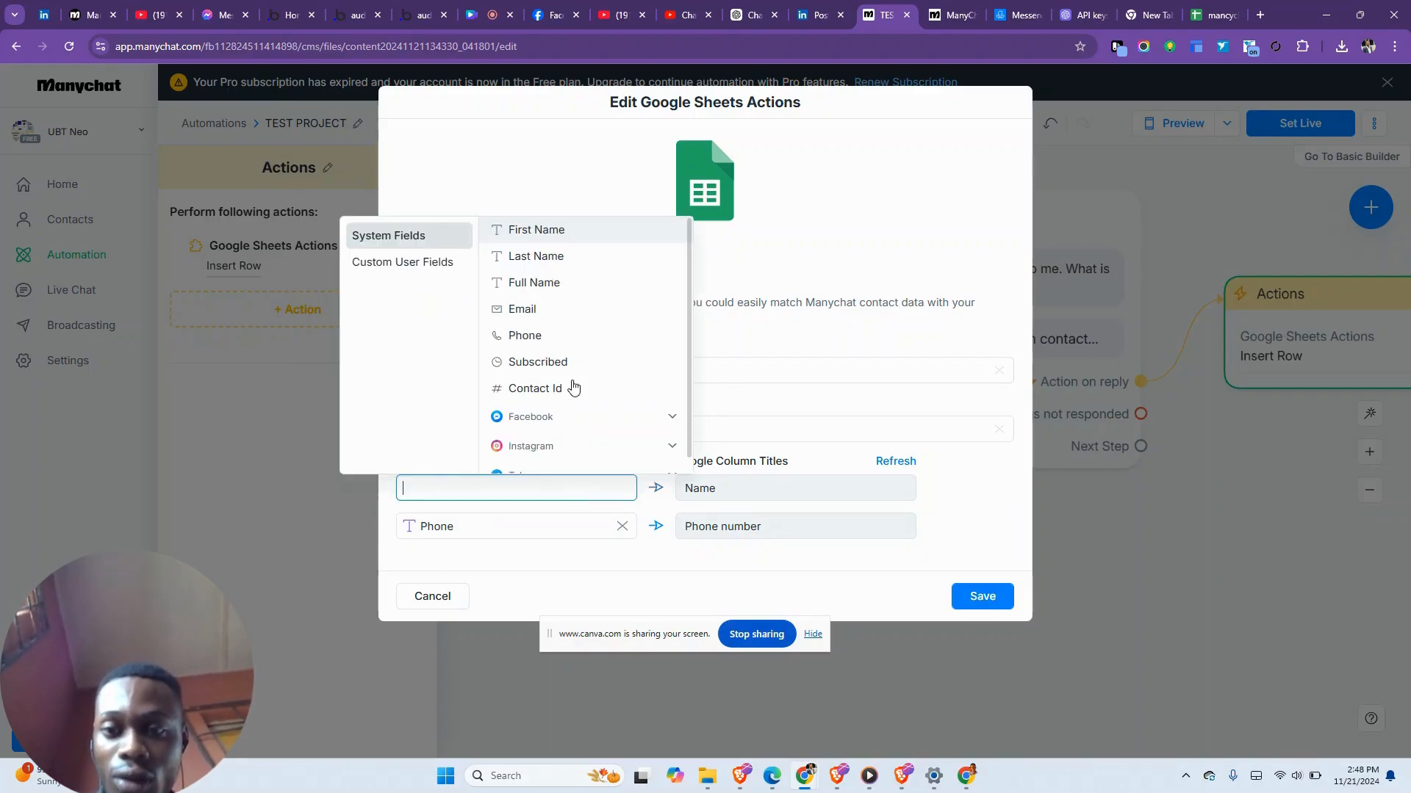
pyautogui.click(544, 229)
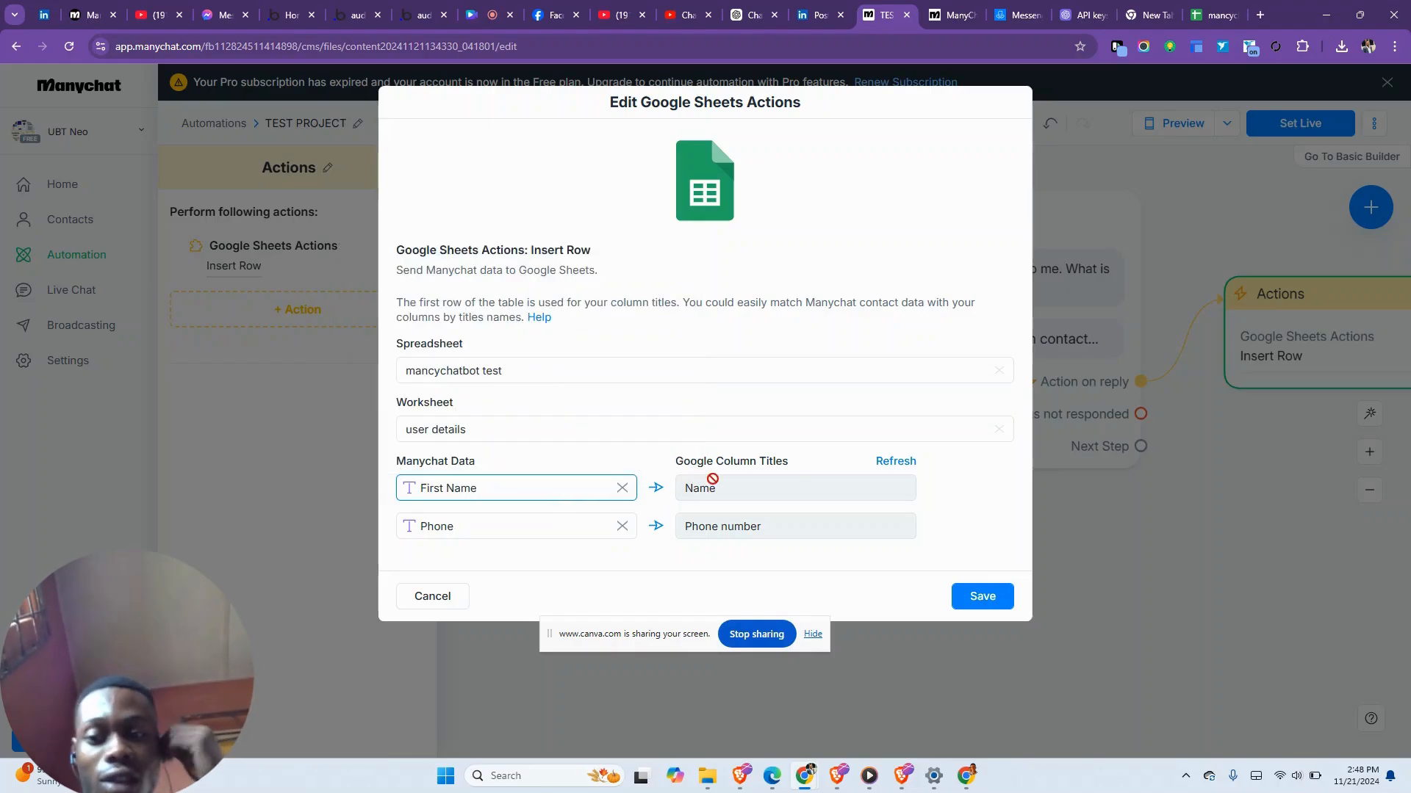
# - Save the column mapping, then set the phone question's reply type to Phone
pyautogui.click(996, 597)
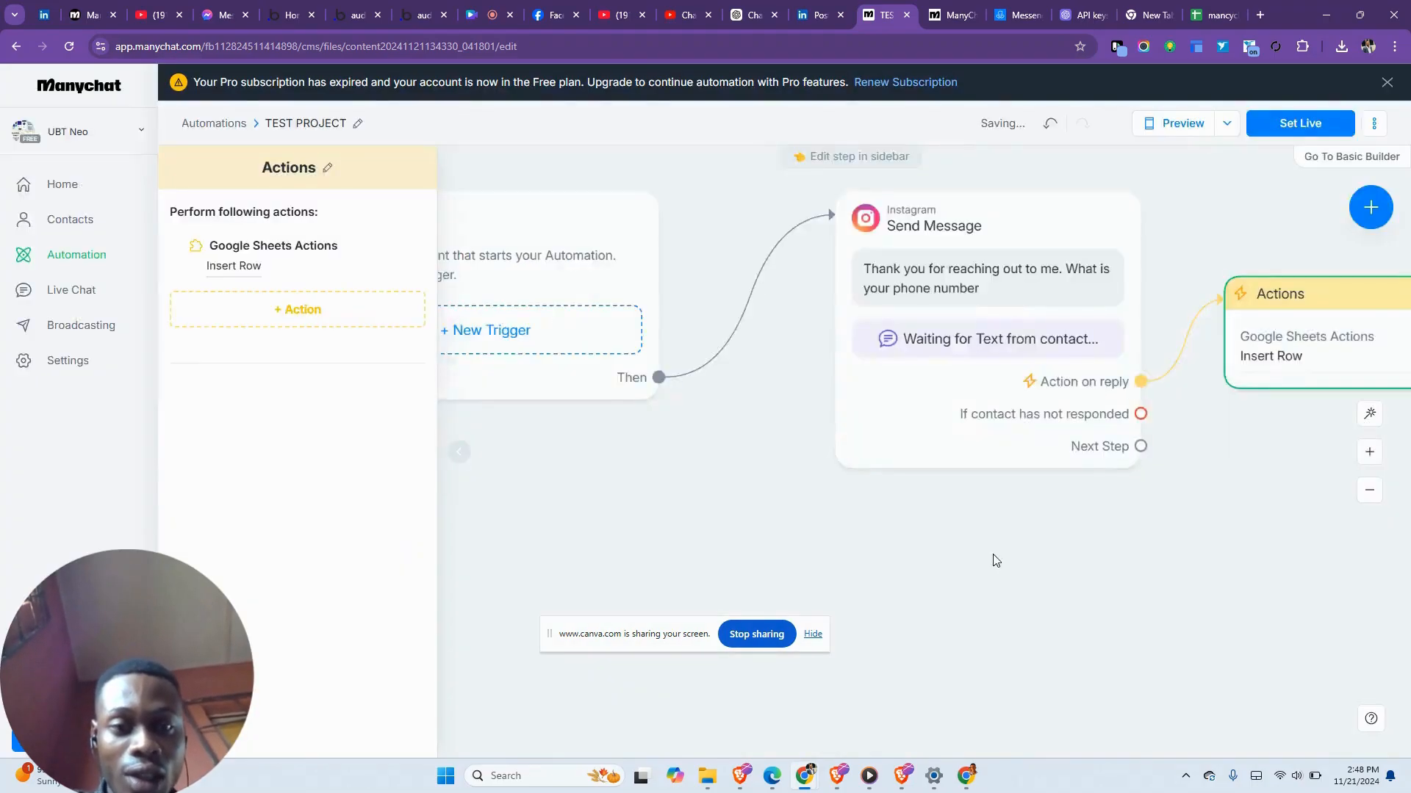
pyautogui.click(1065, 390)
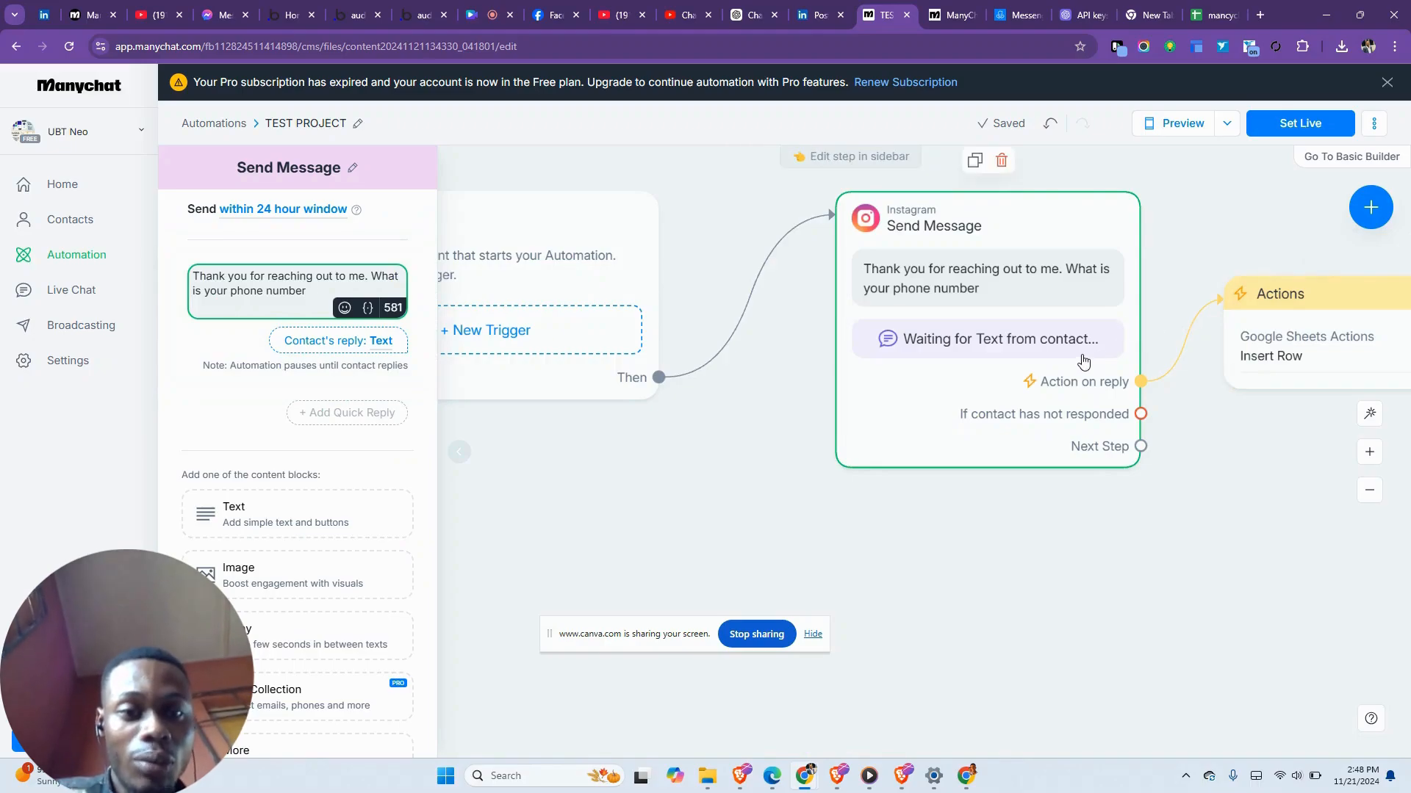
pyautogui.click(341, 343)
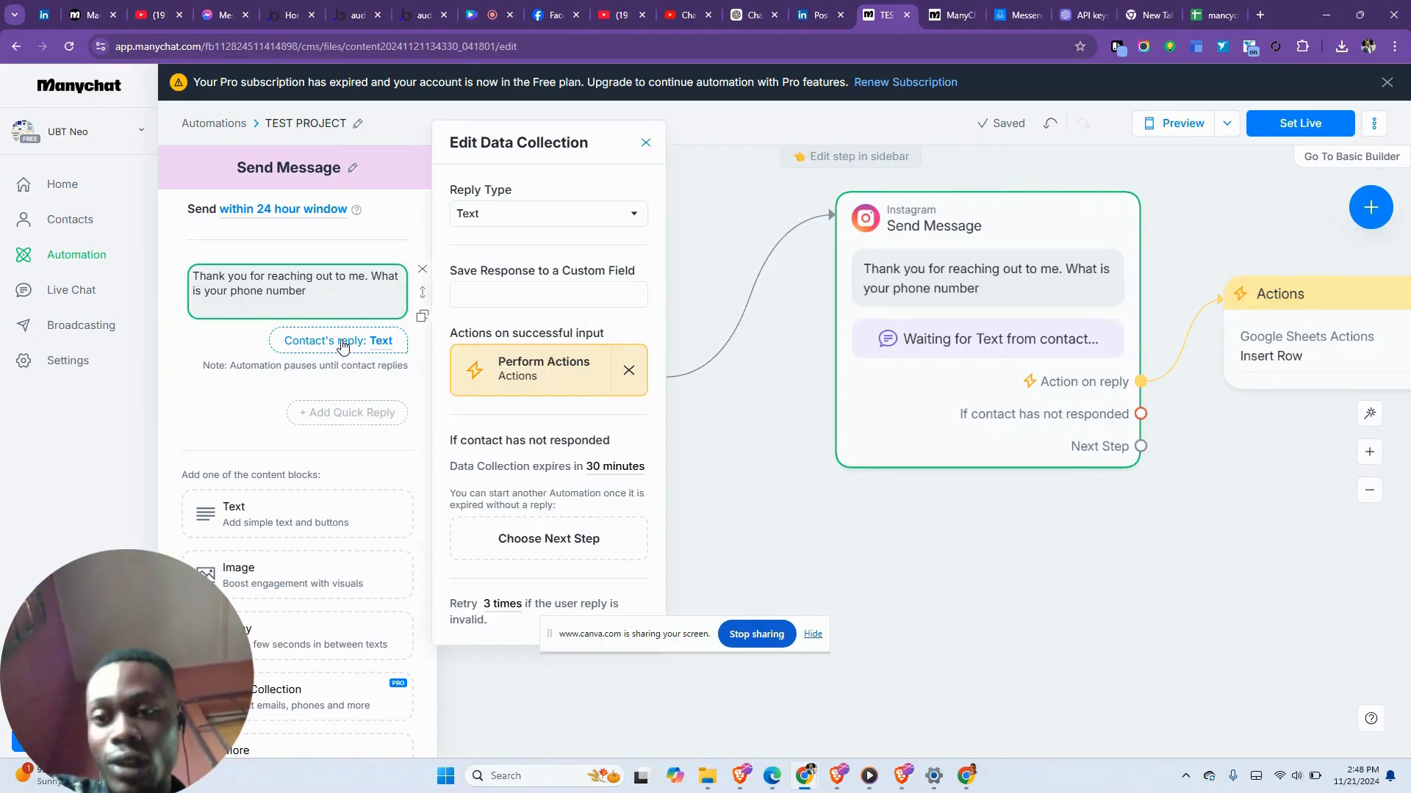
pyautogui.click(547, 214)
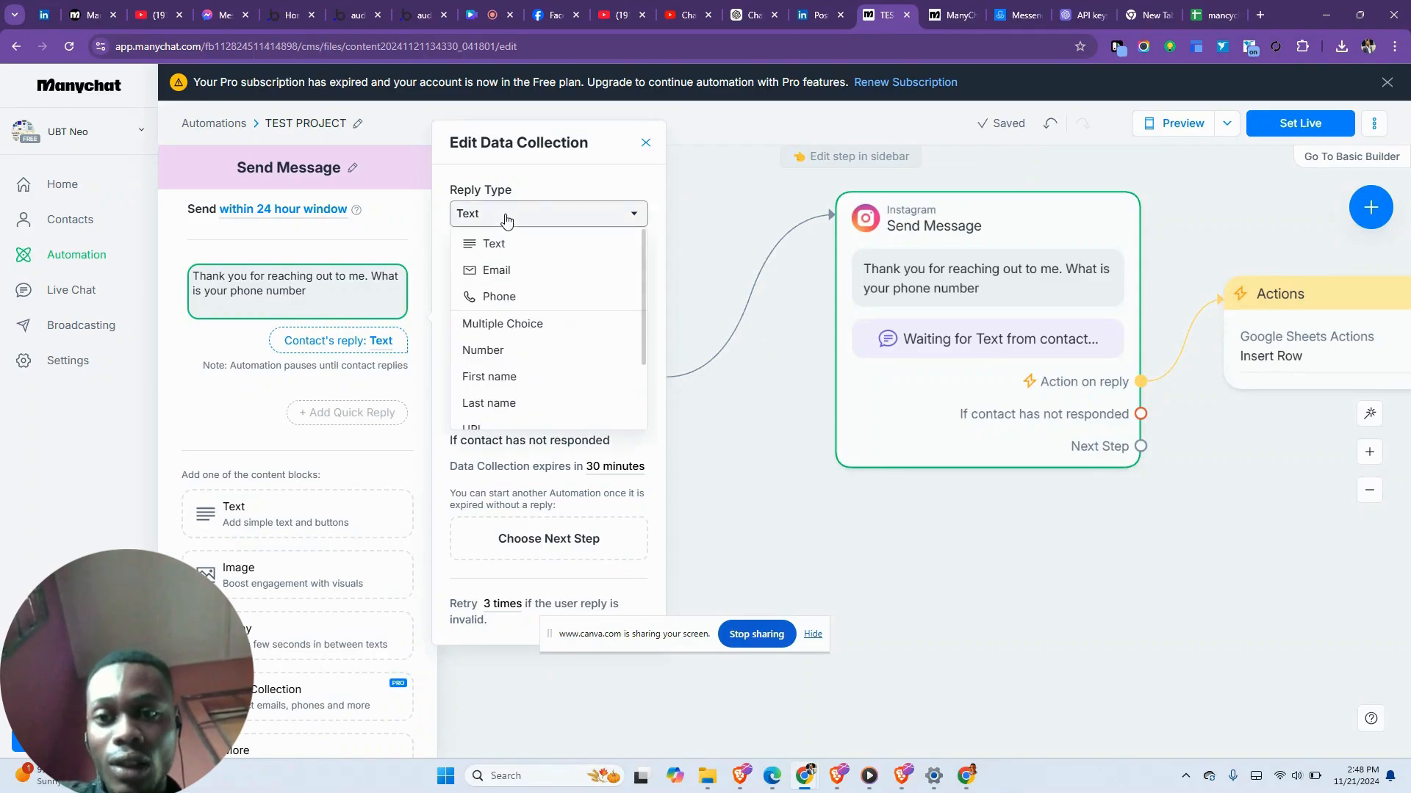
pyautogui.click(556, 198)
pyautogui.click(551, 213)
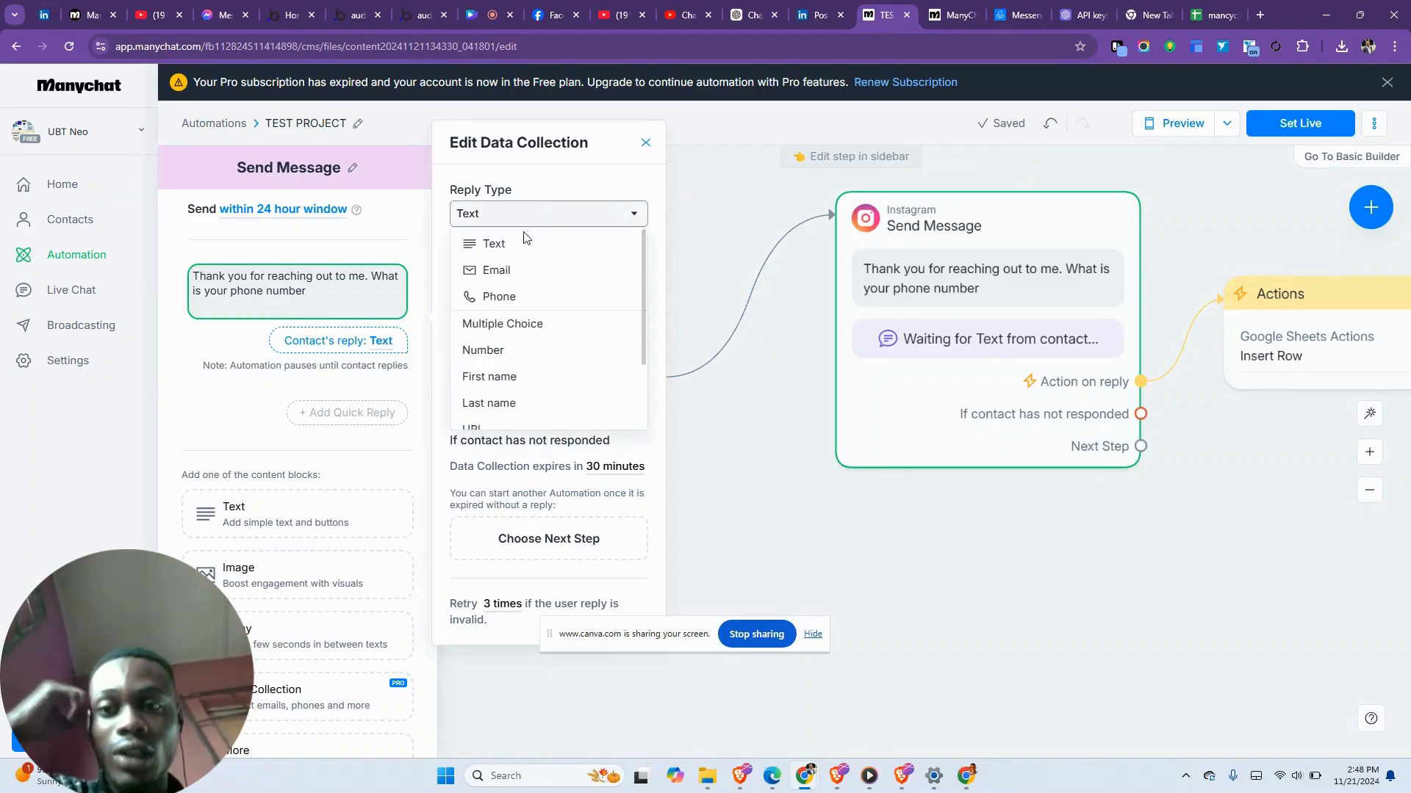
pyautogui.click(502, 298)
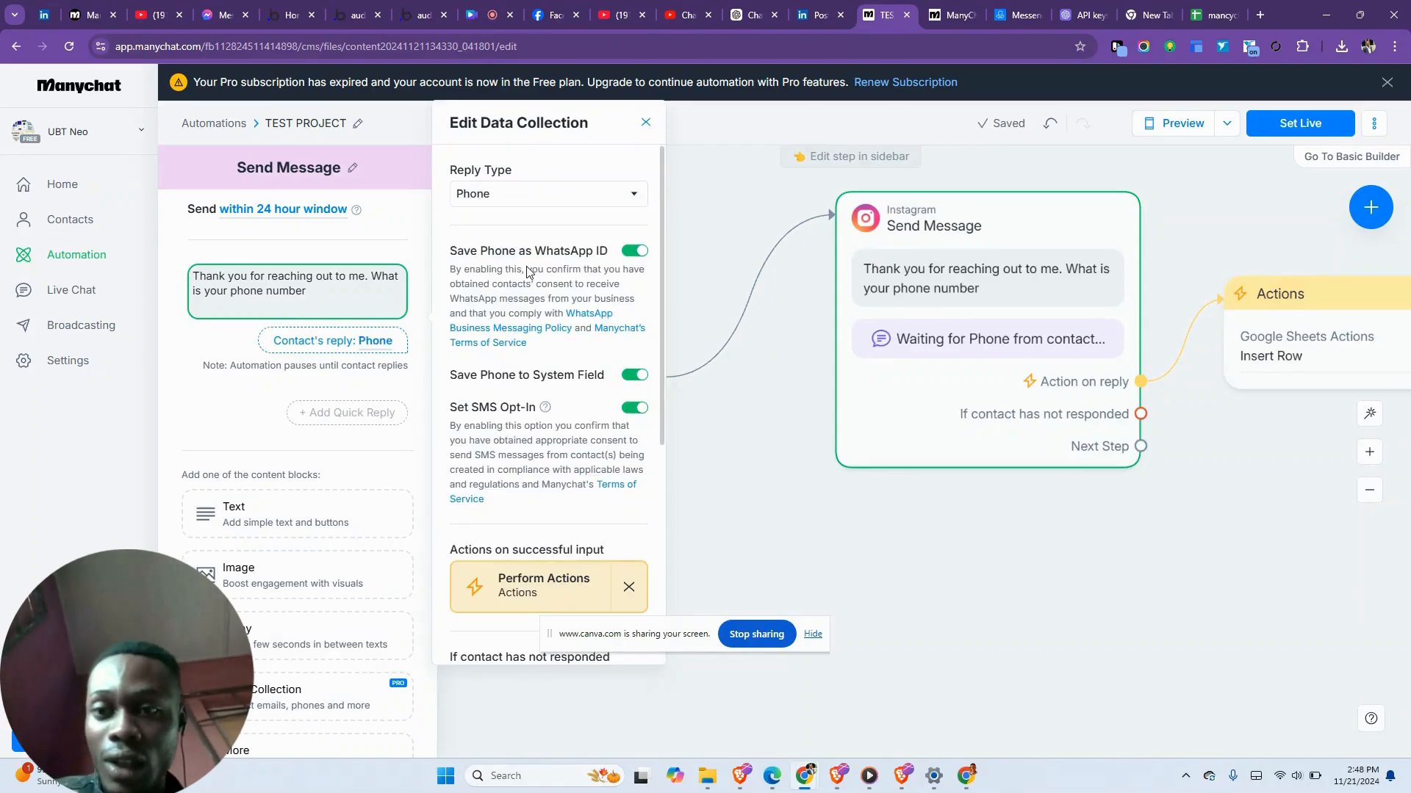
# - Add a 3-second Delay block after the phone question
pyautogui.scroll(-5, 528, 271)
pyautogui.scroll(2, 507, 265)
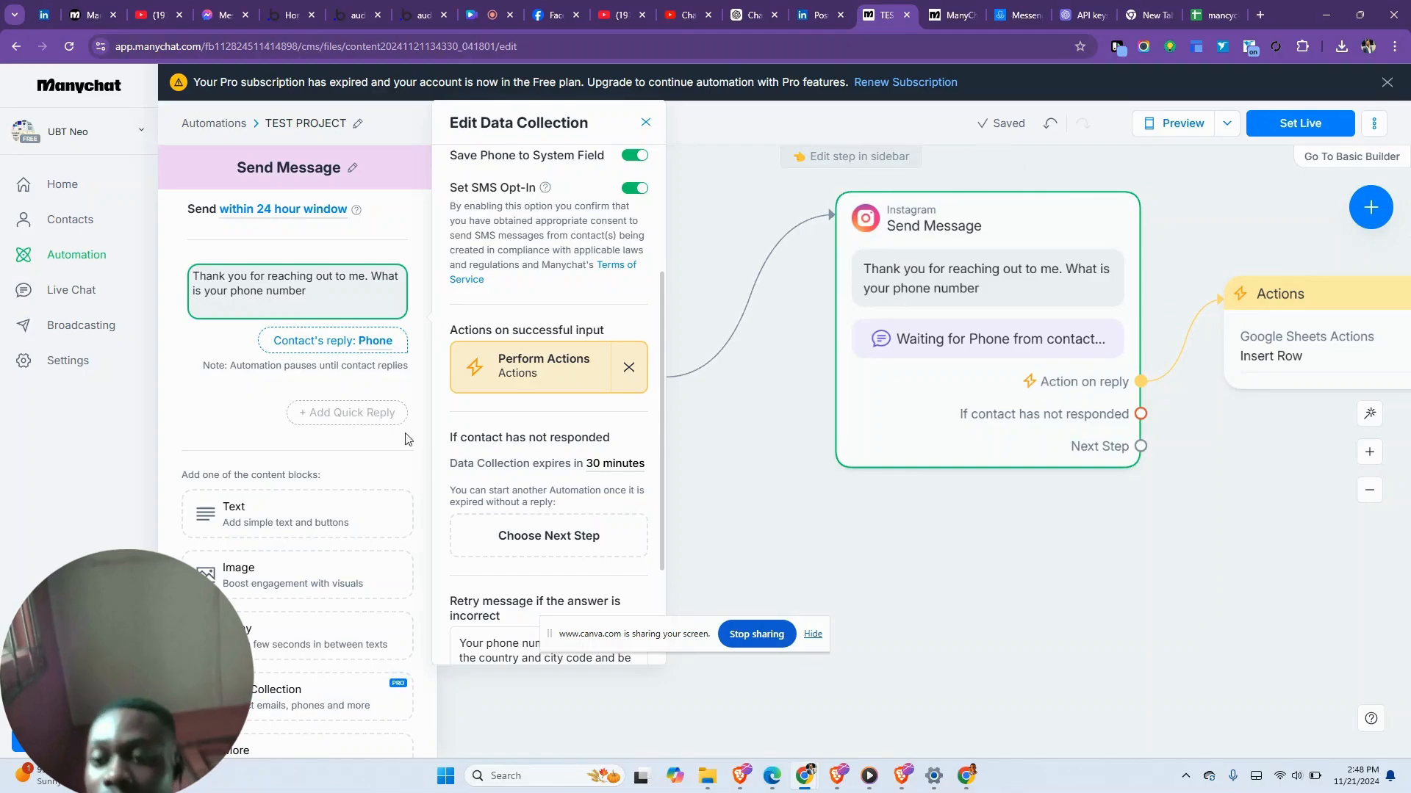
pyautogui.click(265, 630)
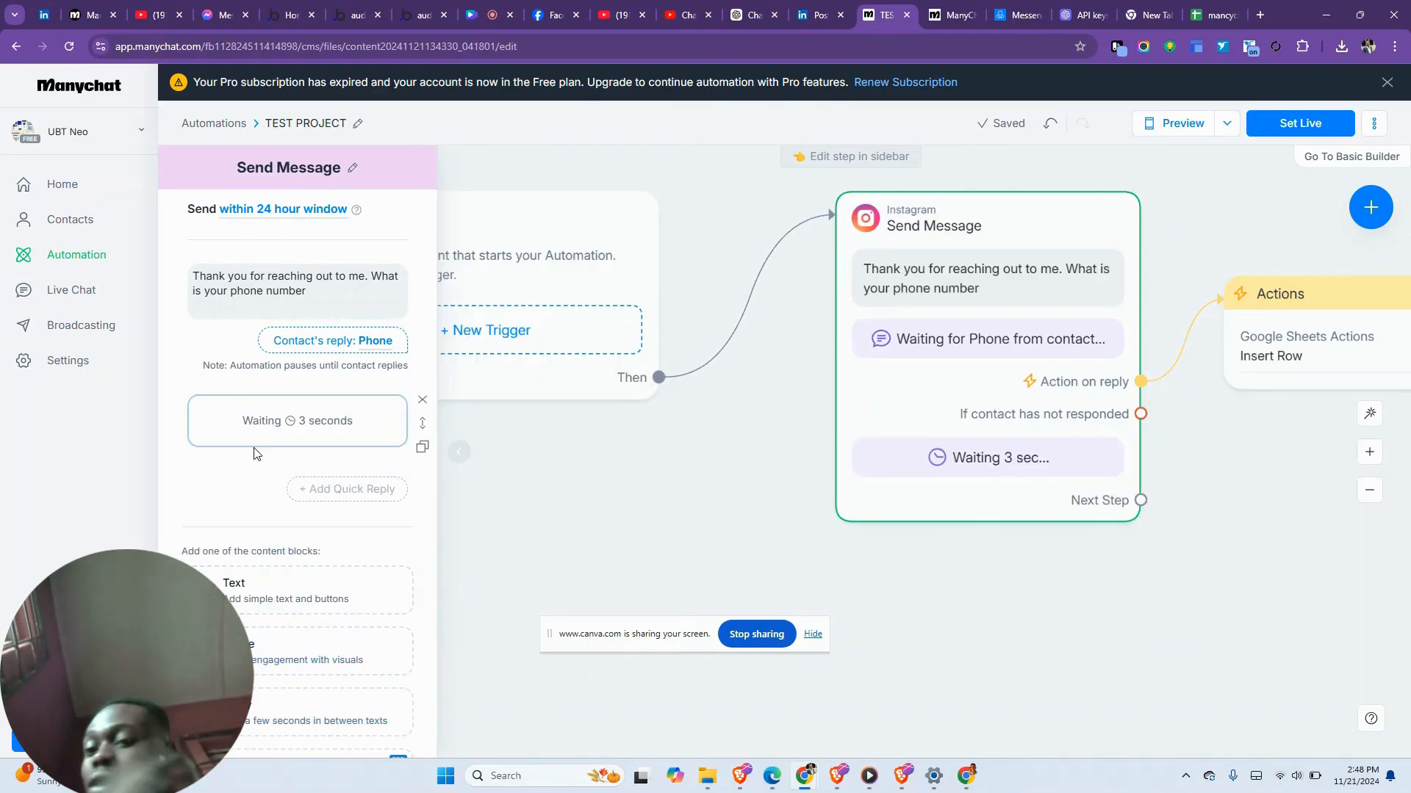
# - Delete the wait block and add a 'What is your name?' question
pyautogui.click(422, 402)
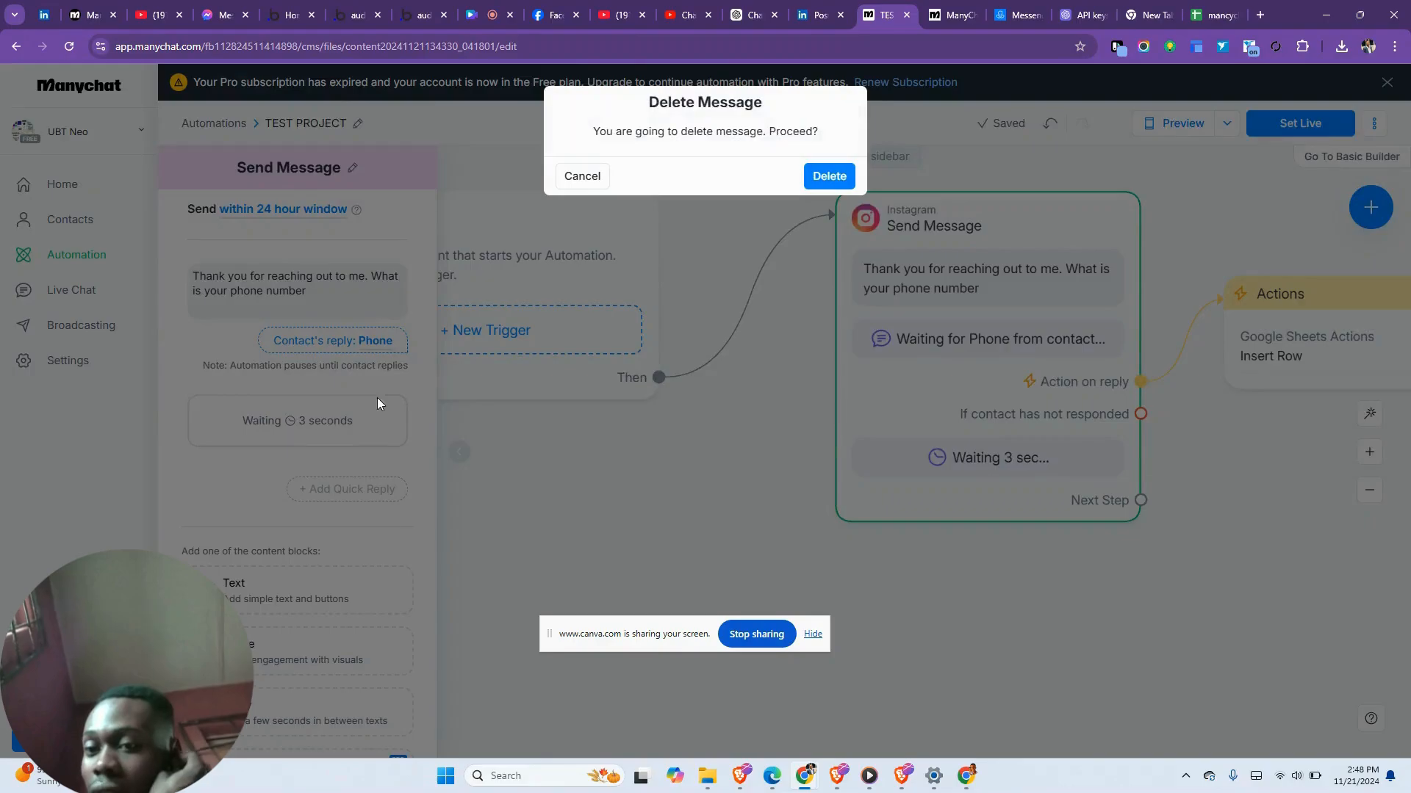
pyautogui.click(827, 177)
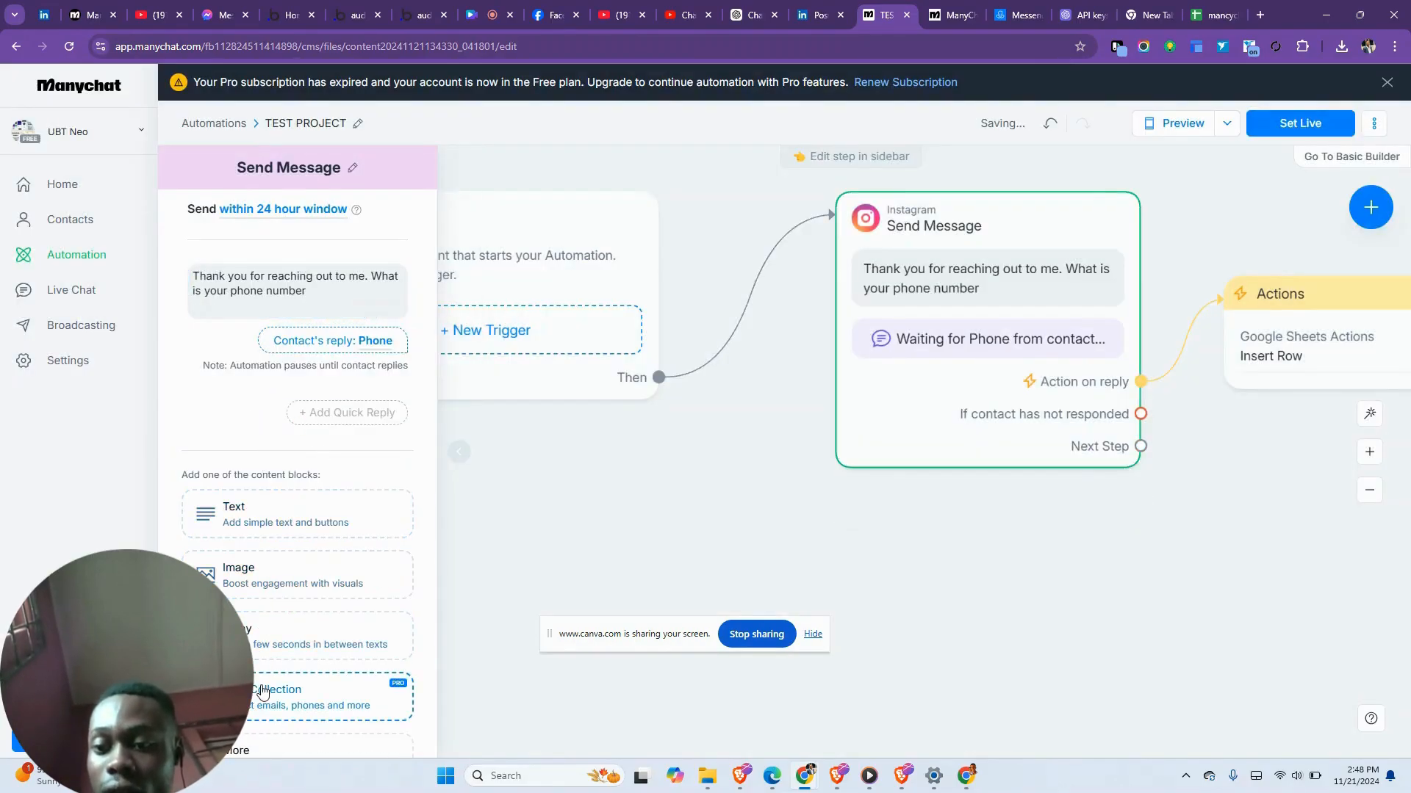
pyautogui.click(276, 691)
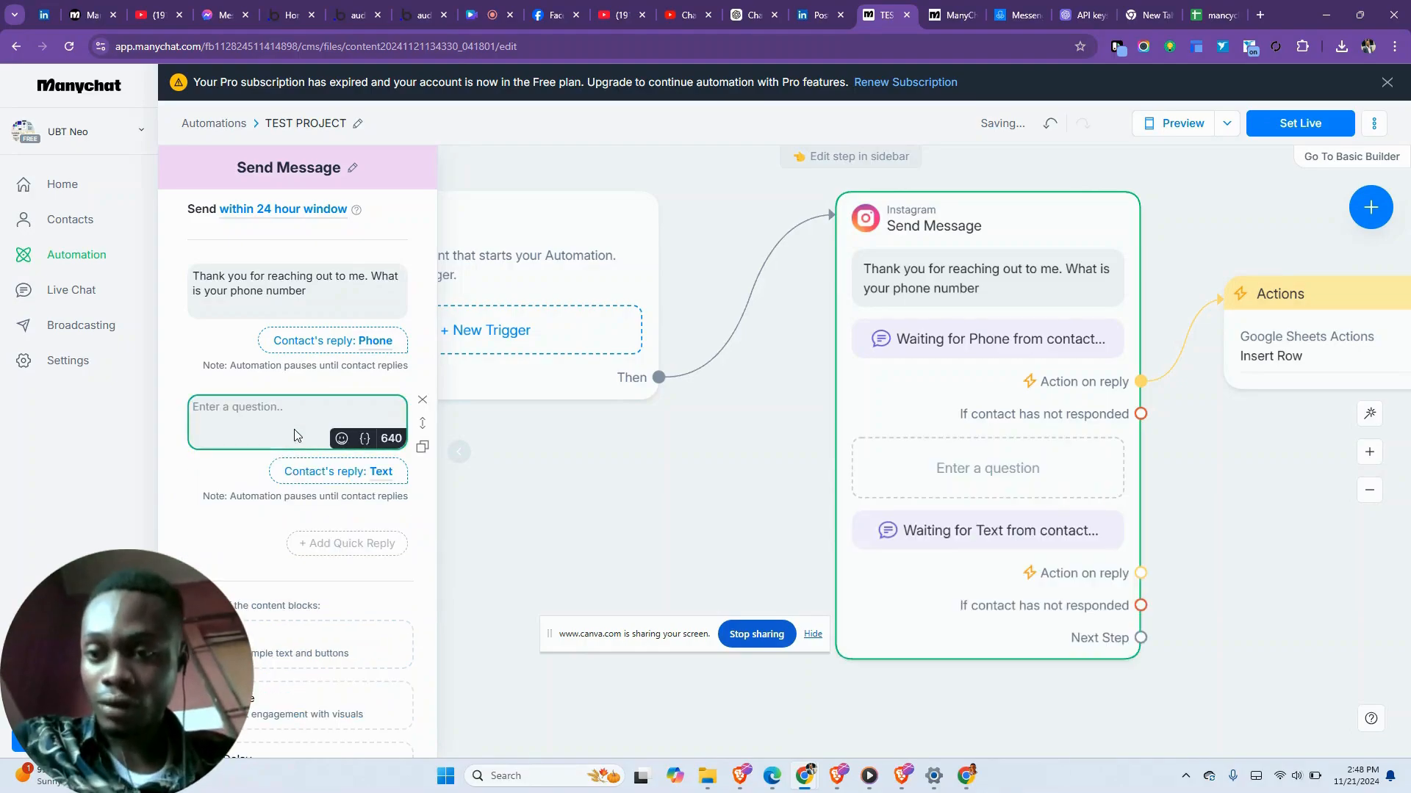
pyautogui.write('What')
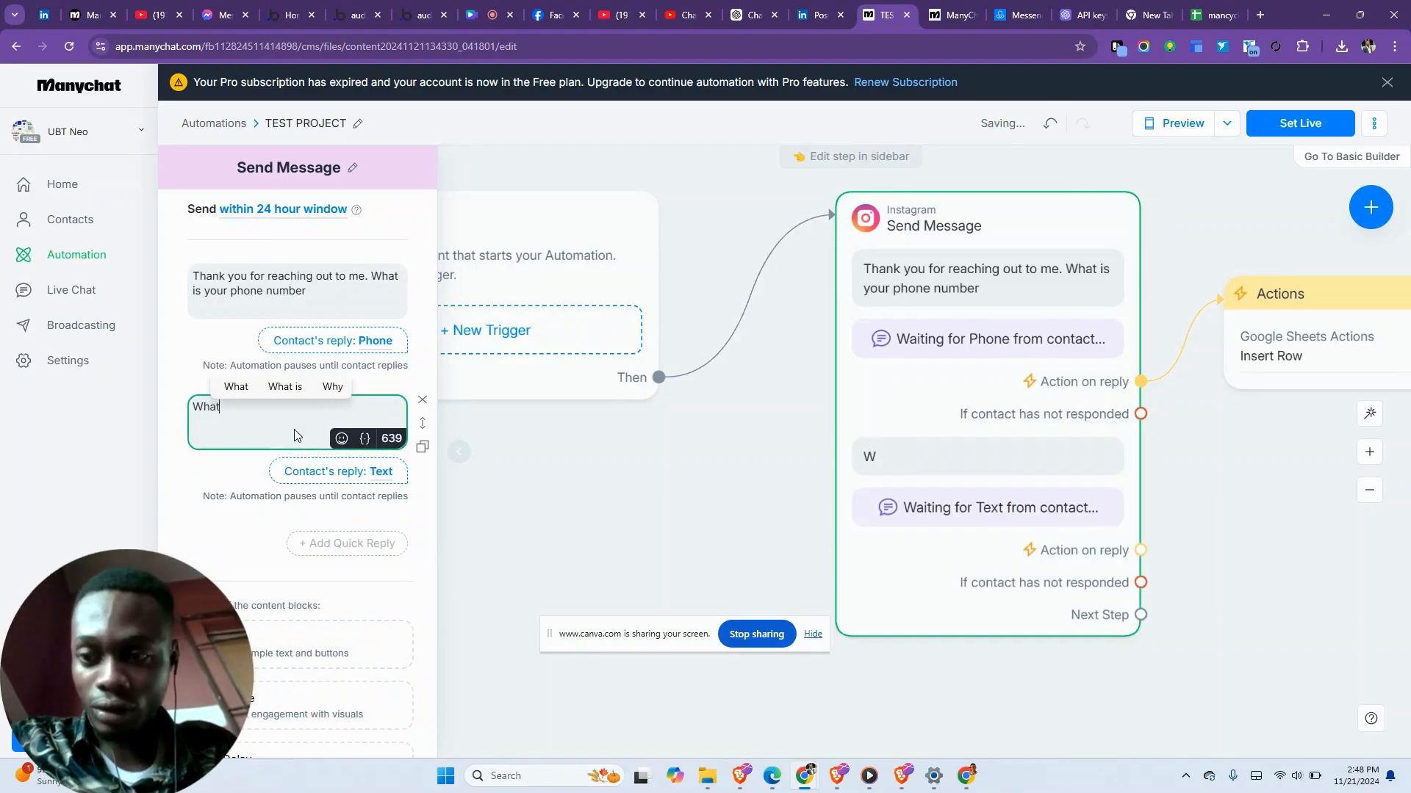
pyautogui.write(' is your name')
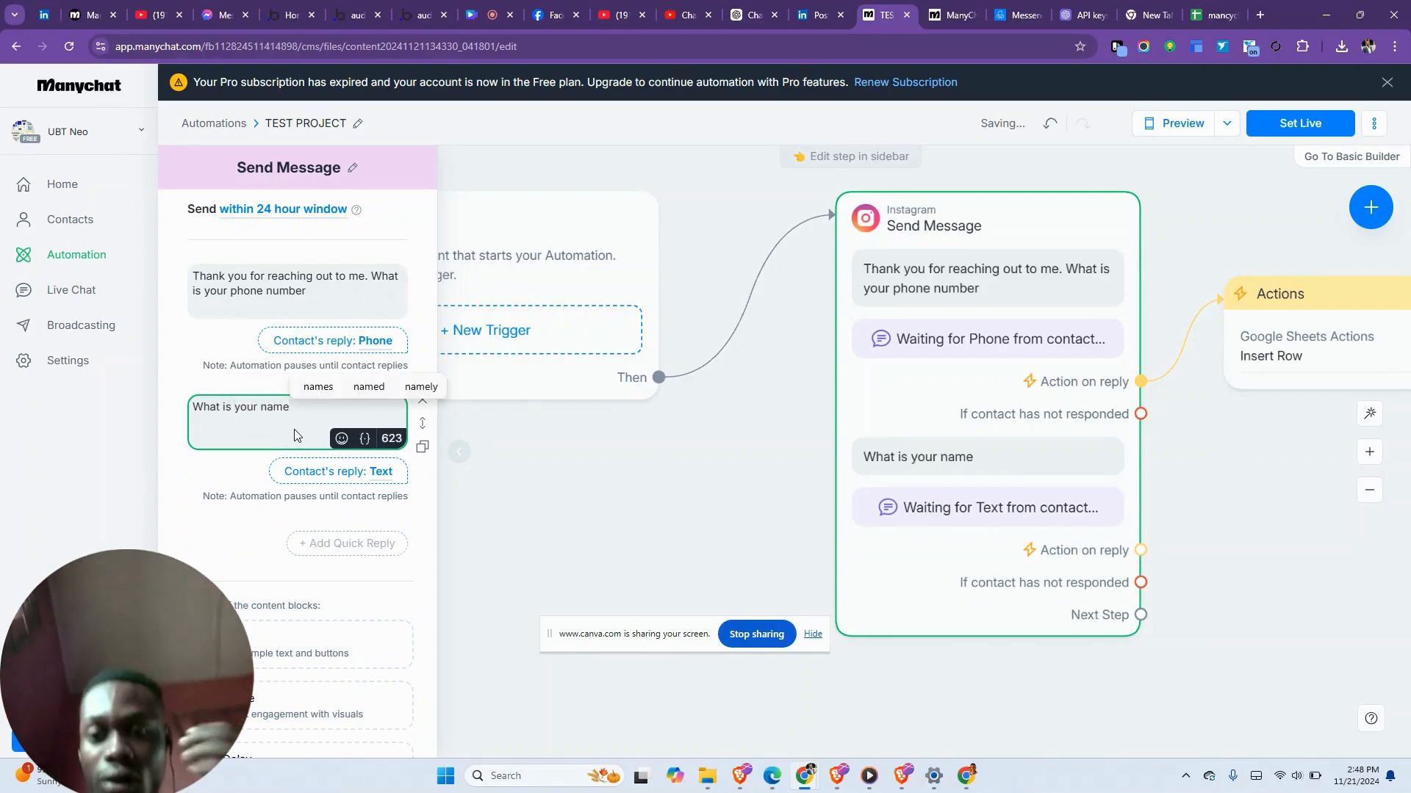
pyautogui.write('?')
# - Set the name question's reply type to First name and close the editor
pyautogui.click(321, 472)
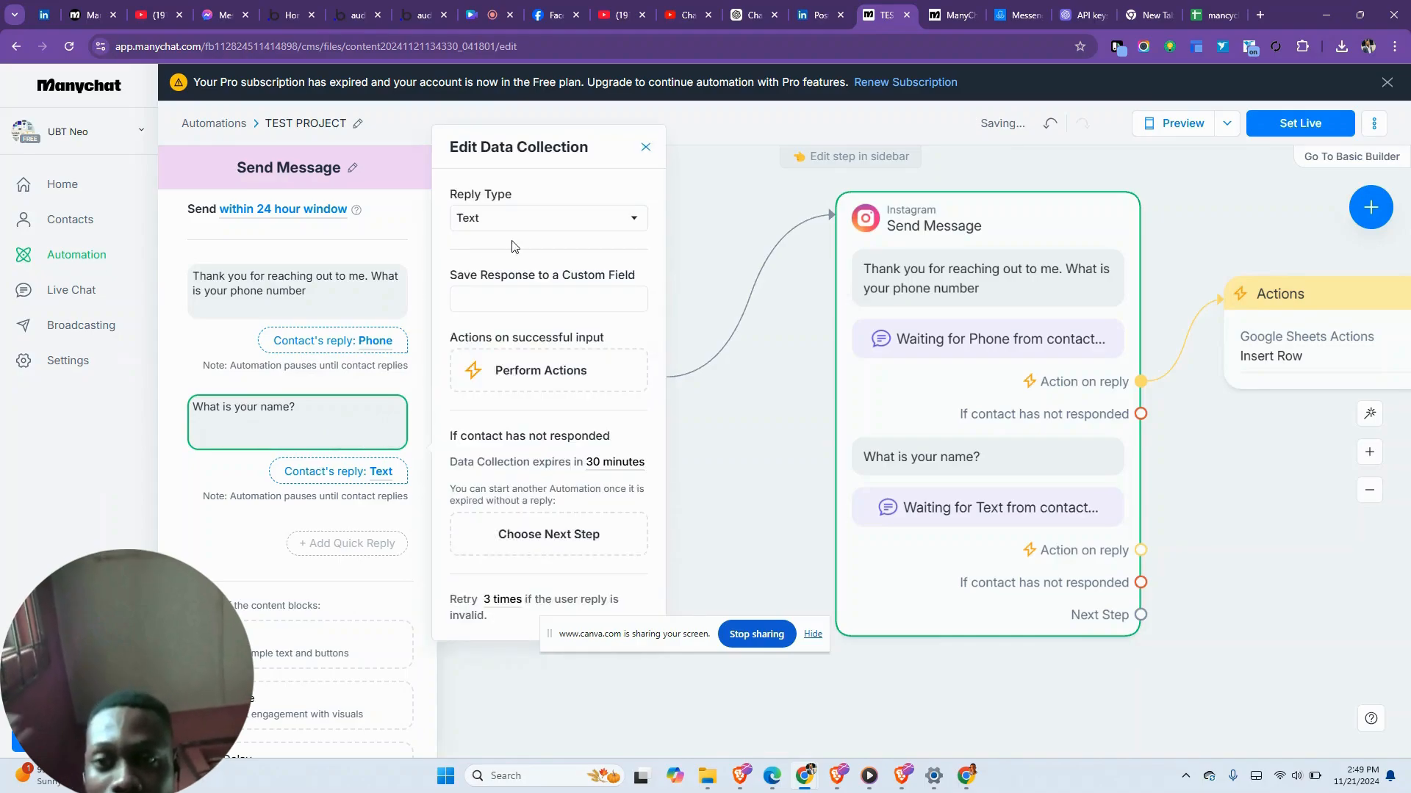
pyautogui.click(532, 222)
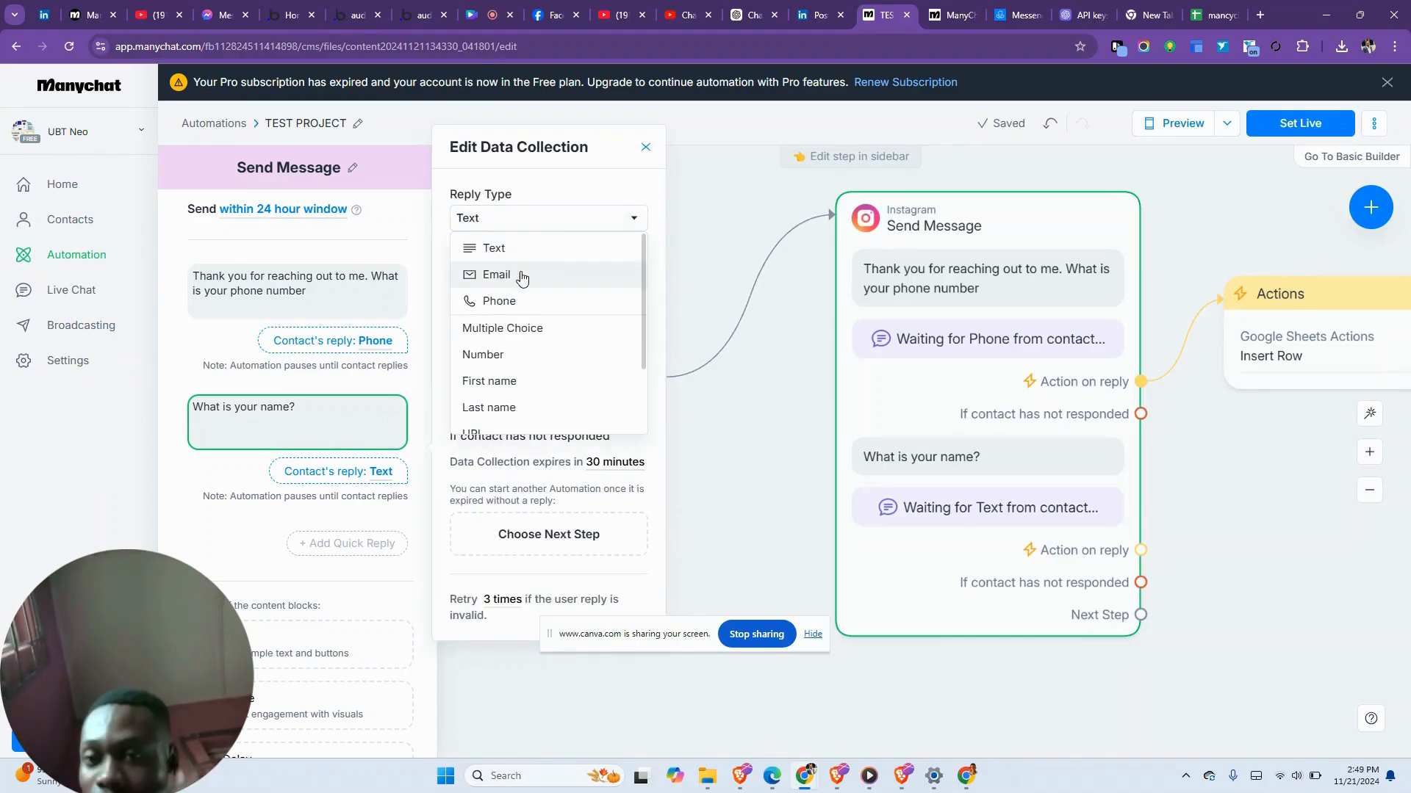
pyautogui.click(506, 380)
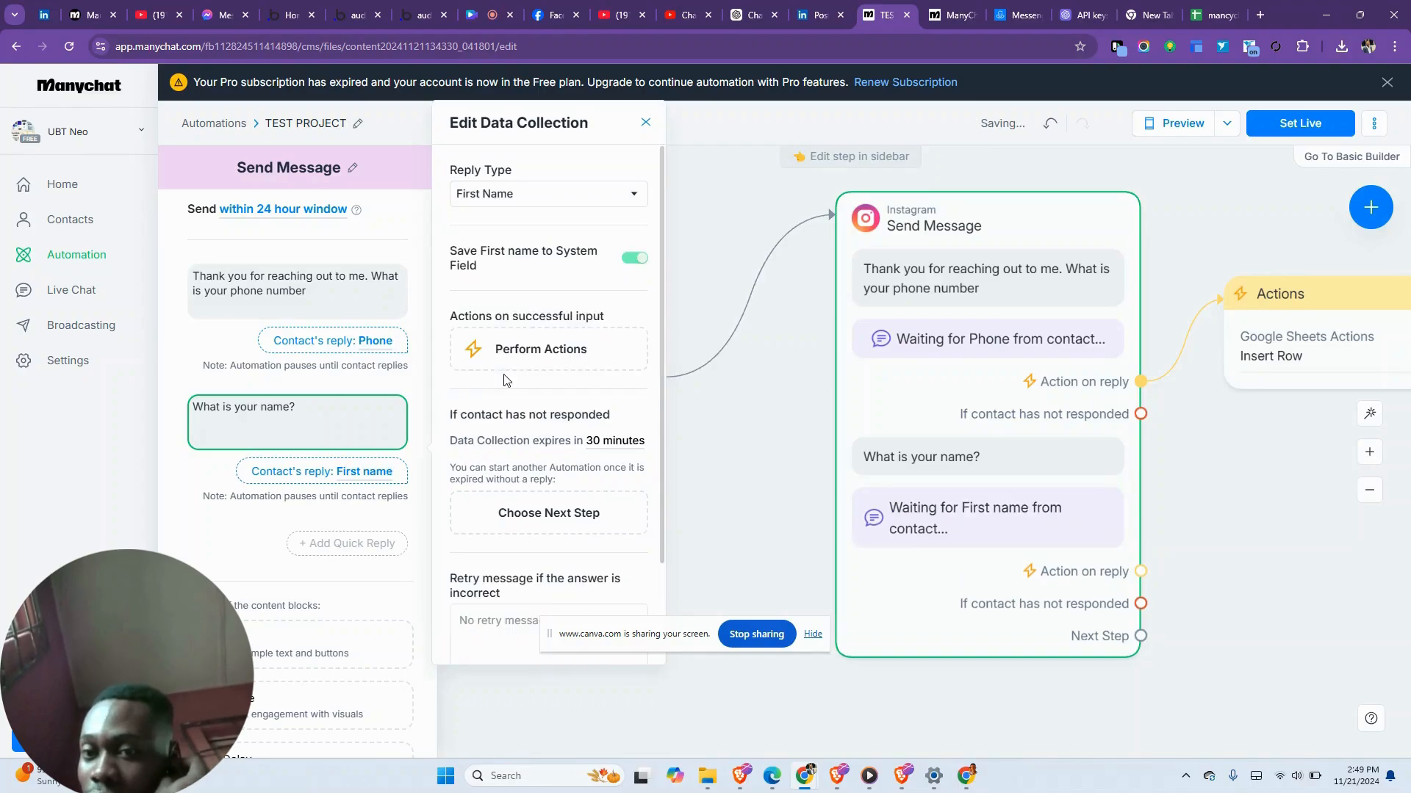
pyautogui.scroll(-2, 553, 444)
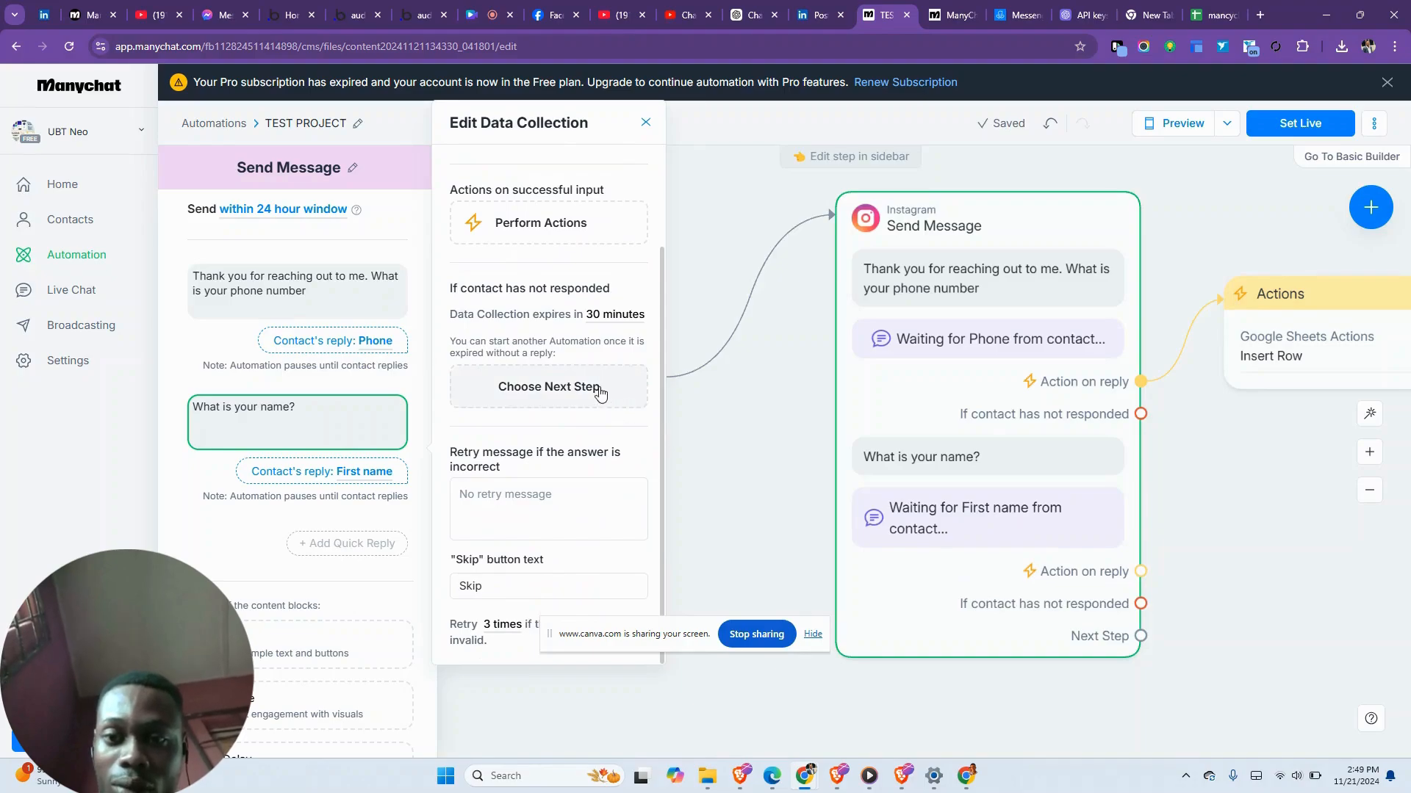
pyautogui.click(738, 491)
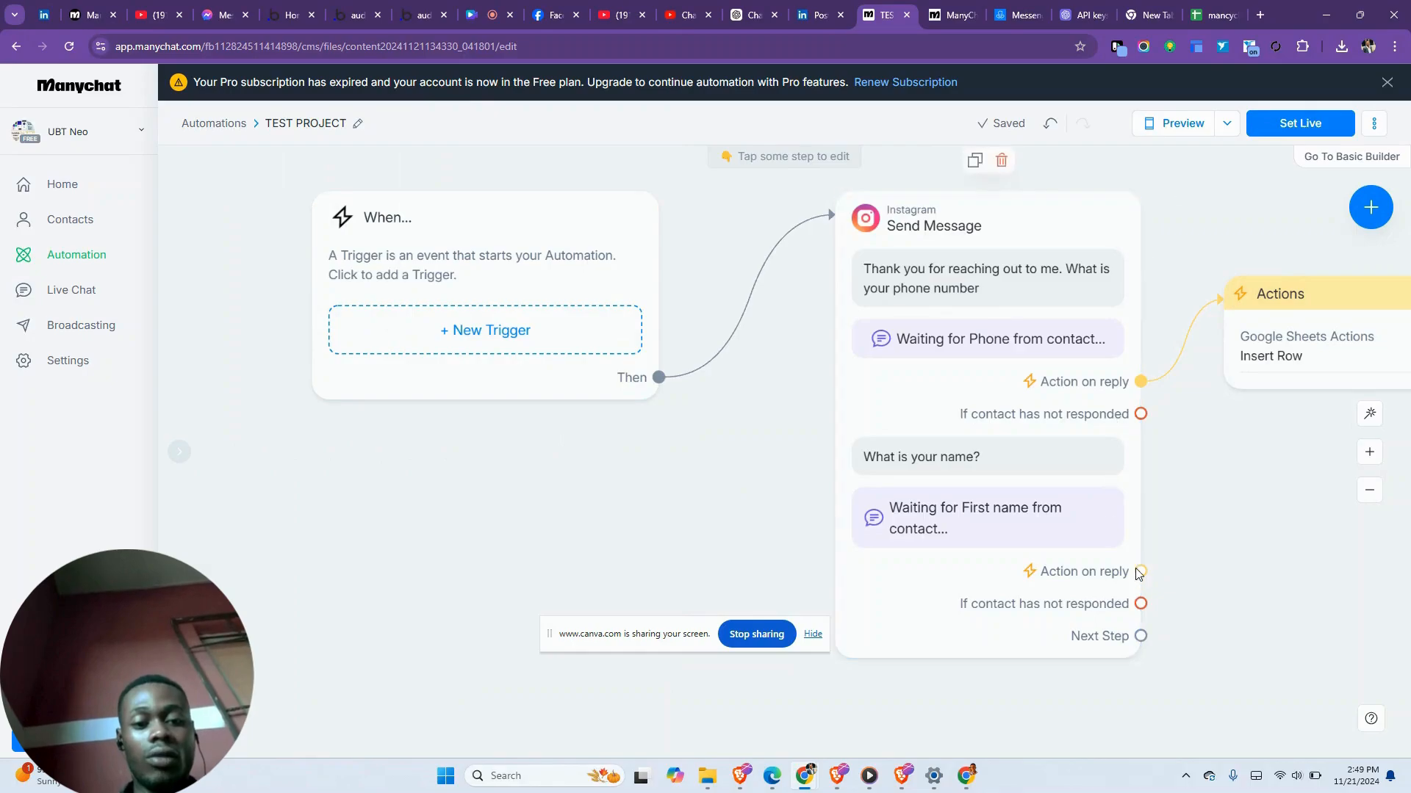
# - Attach an Instagram message saying 'Thank you for providing your details' to the no-response branch
pyautogui.moveTo(1141, 603); pyautogui.dragTo(1269, 519)
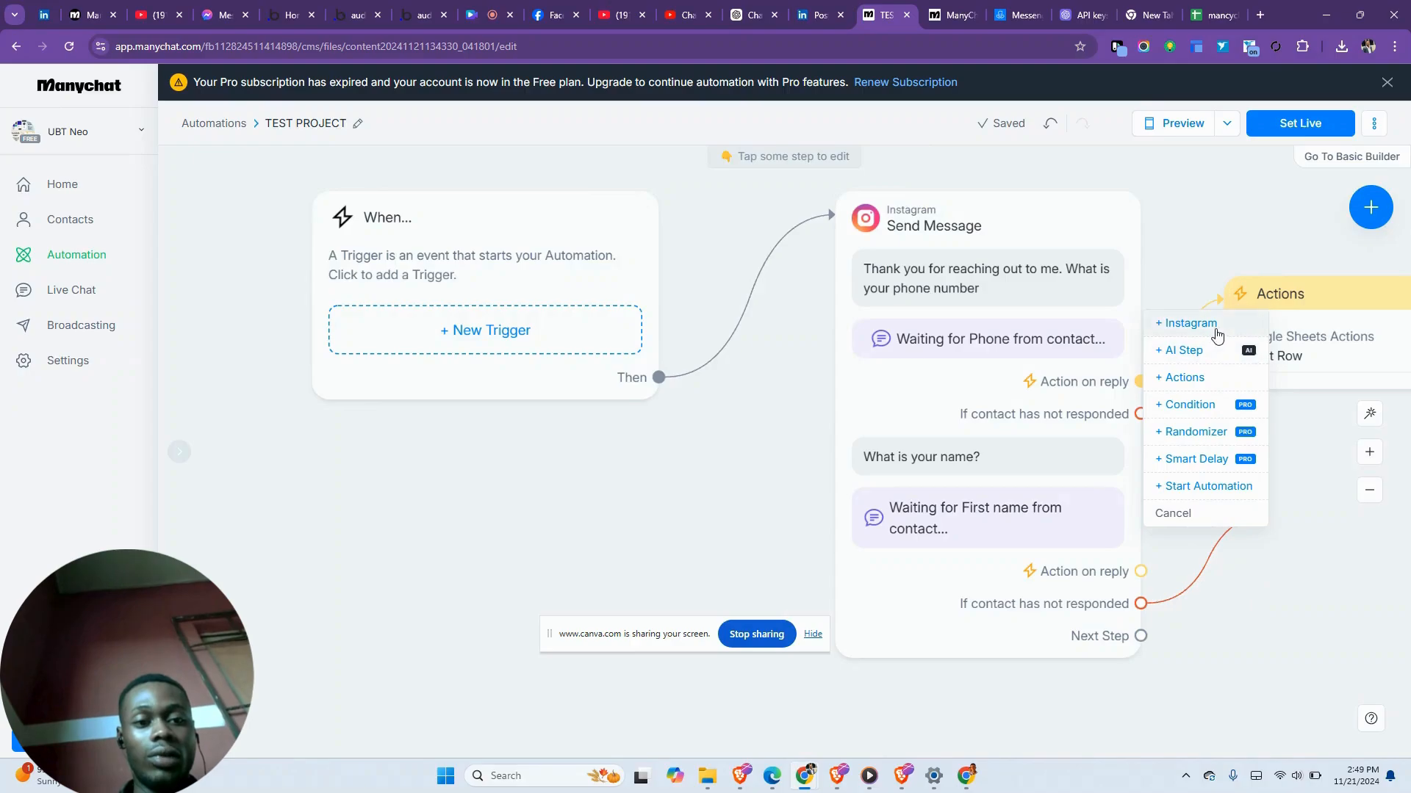
pyautogui.click(1180, 323)
pyautogui.click(229, 274)
pyautogui.write('Thank you for providing your details')
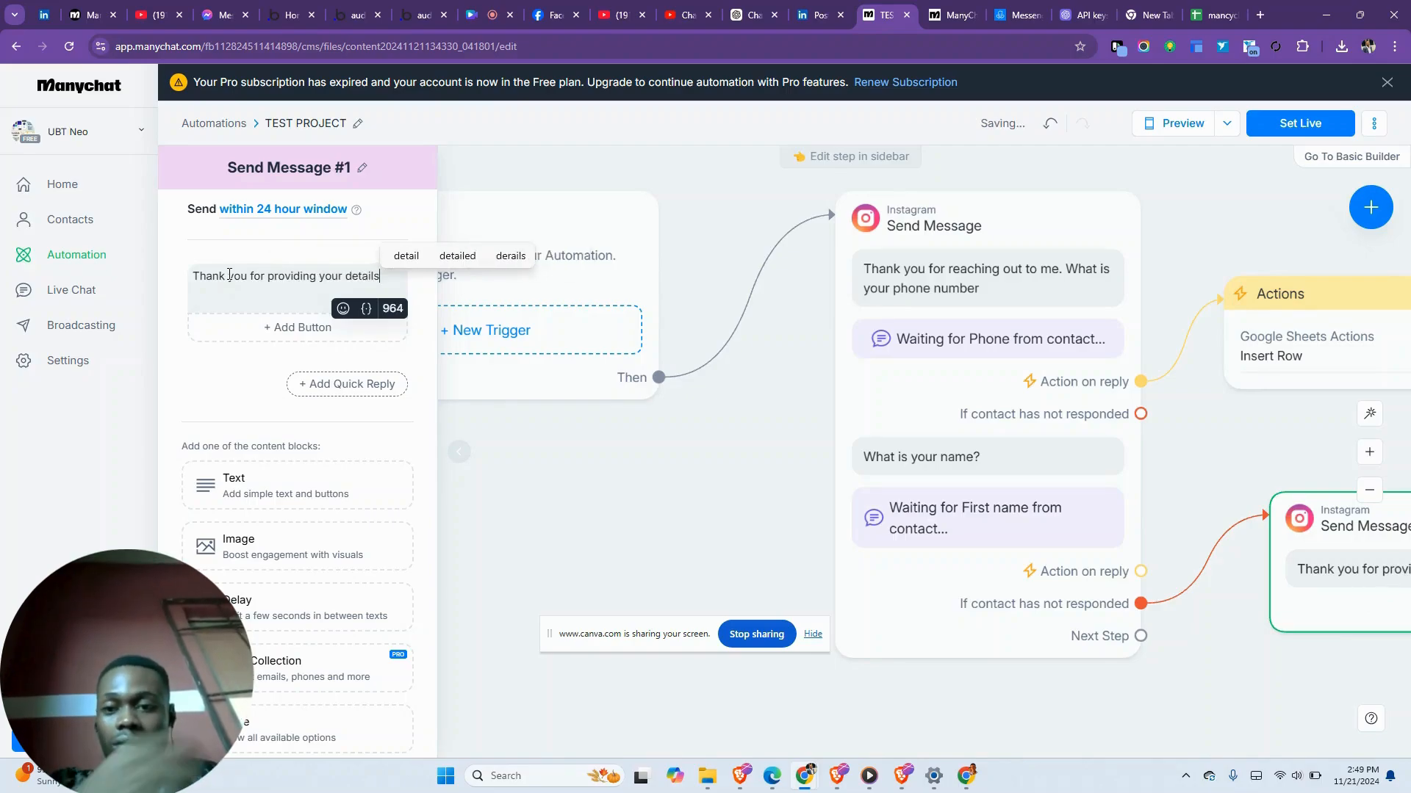
# - Preview the flow, replying with a test phone number and a first name, then view the spreadsheet
pyautogui.click(1179, 123)
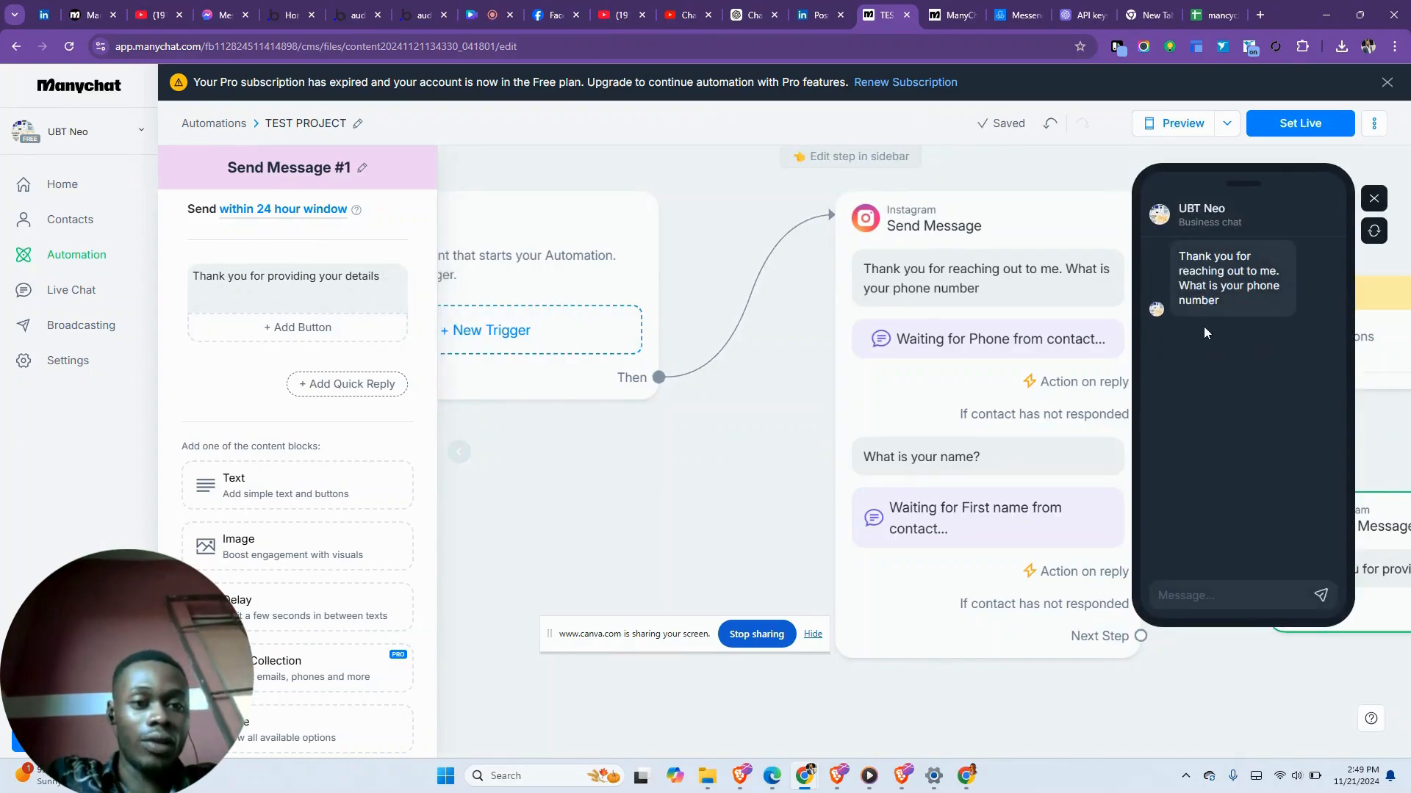
pyautogui.click(1170, 582)
pyautogui.press('Return')
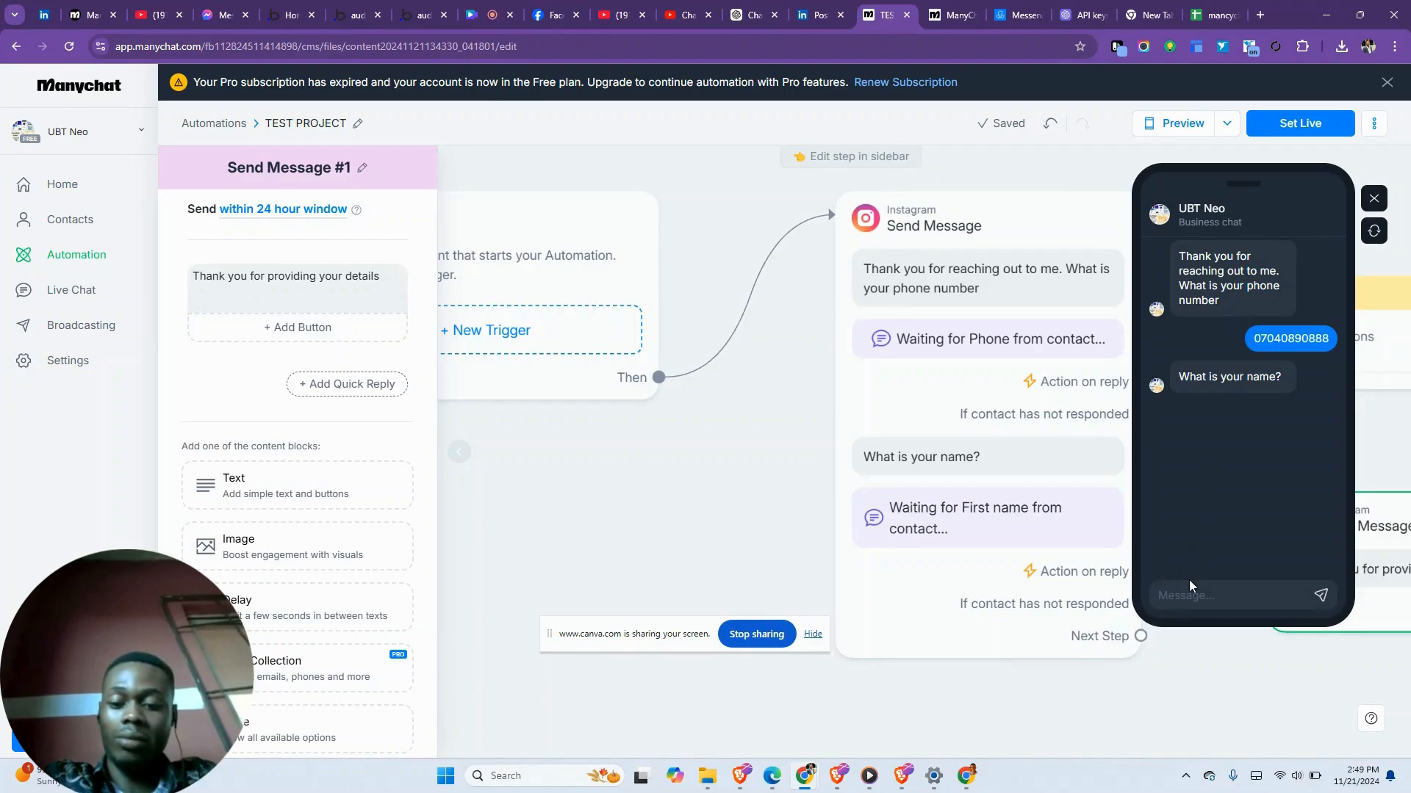
pyautogui.write('Felix')
pyautogui.press('Return')
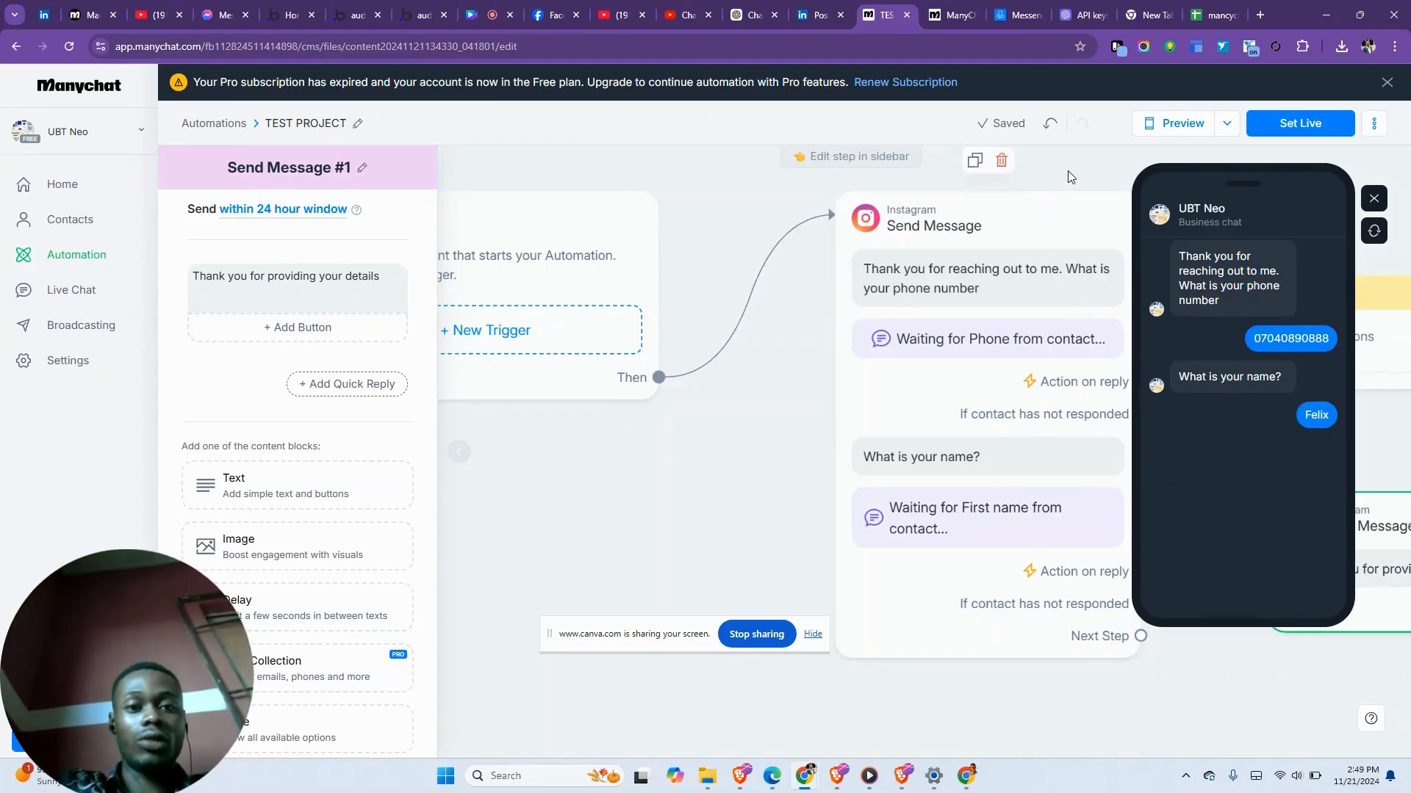
pyautogui.click(1219, 14)
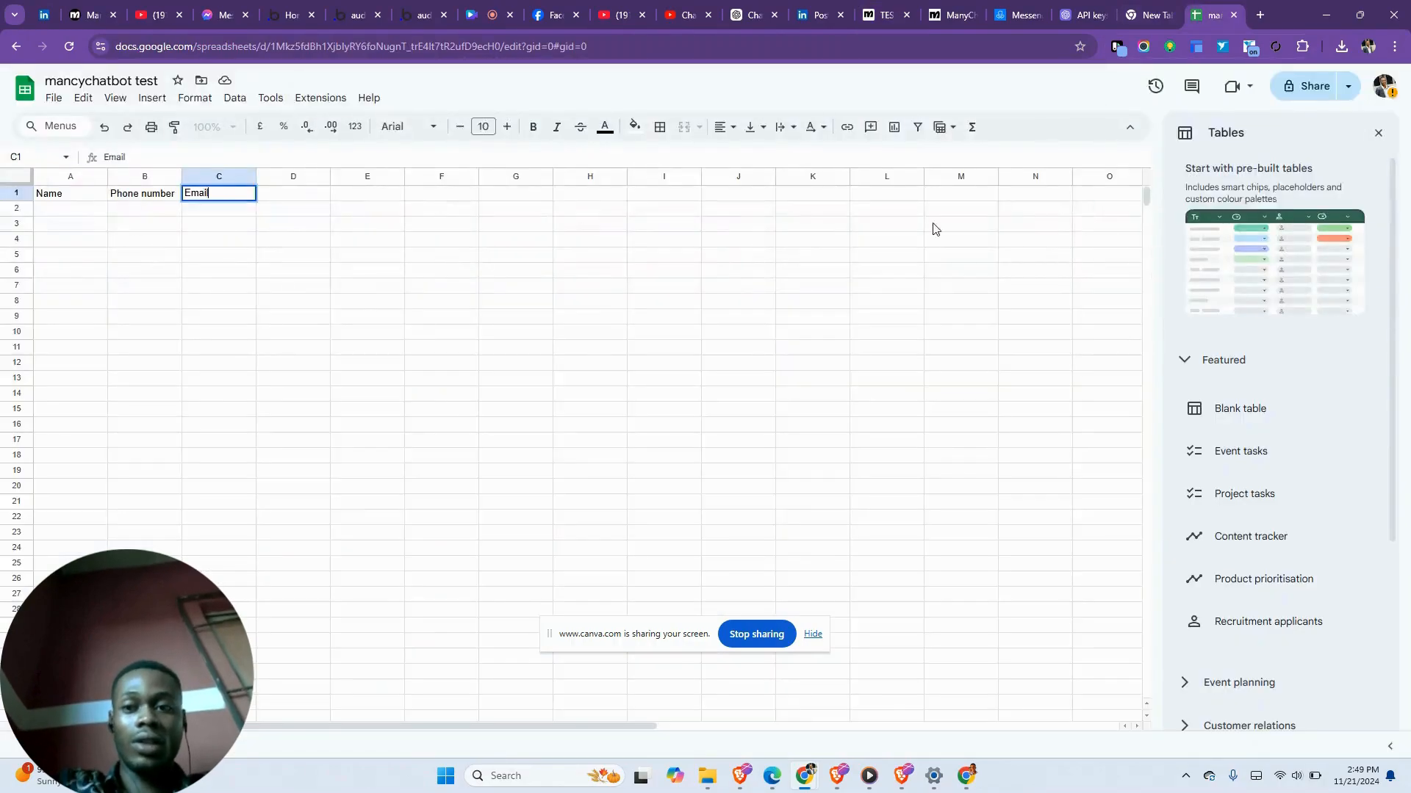
# - Reload the mancychatbot test sheet with F5 and go back to the TEST PROJECT flow
pyautogui.press('F5')
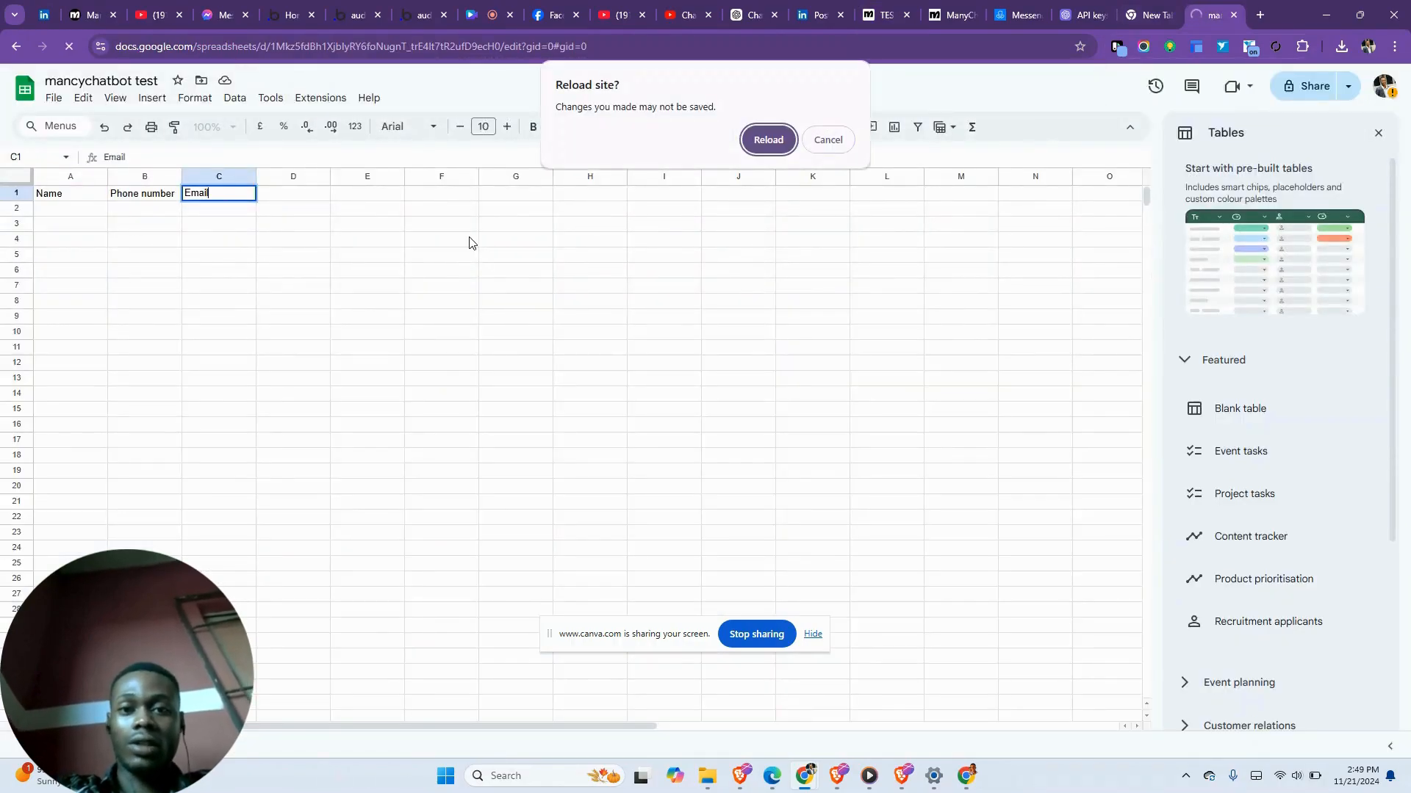
pyautogui.click(786, 144)
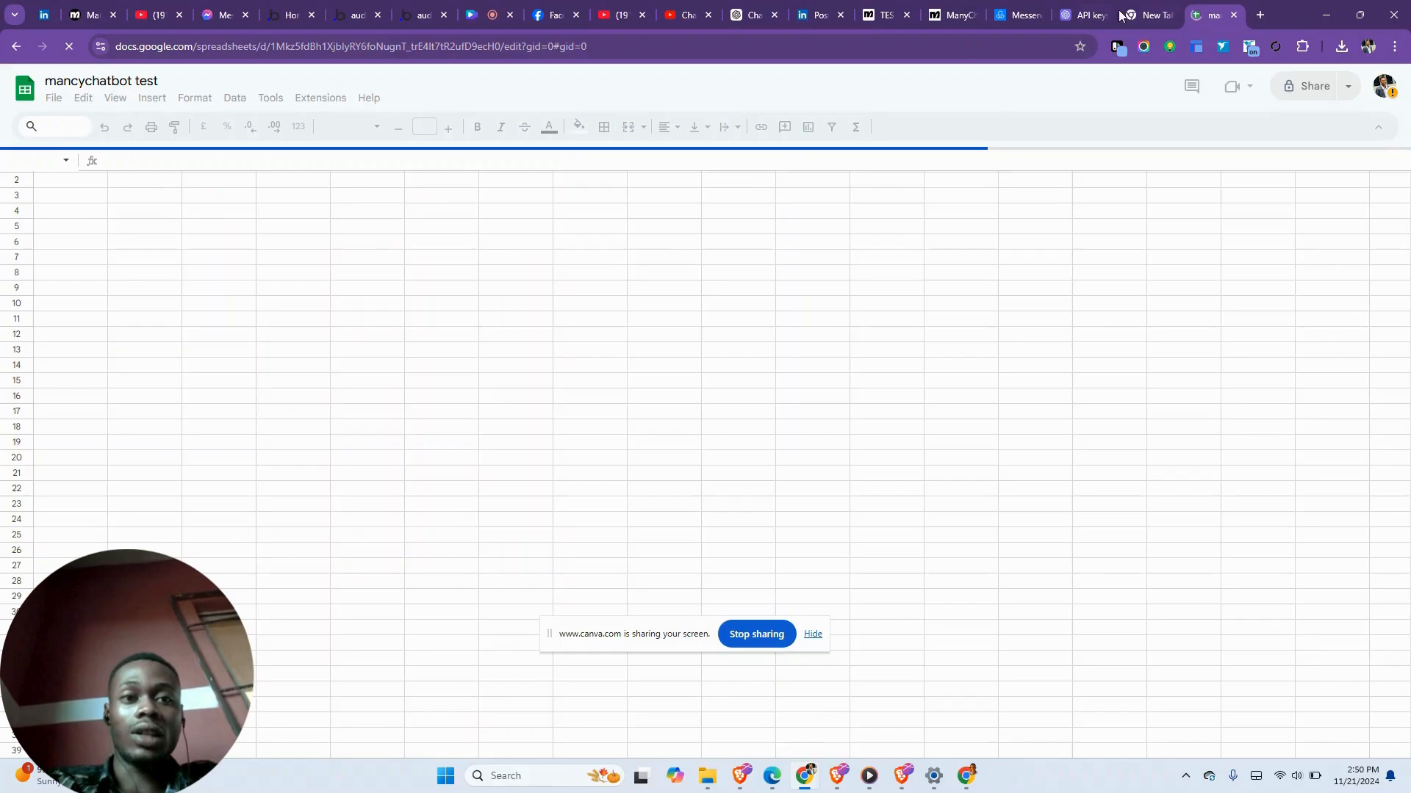
pyautogui.click(968, 7)
pyautogui.click(865, 7)
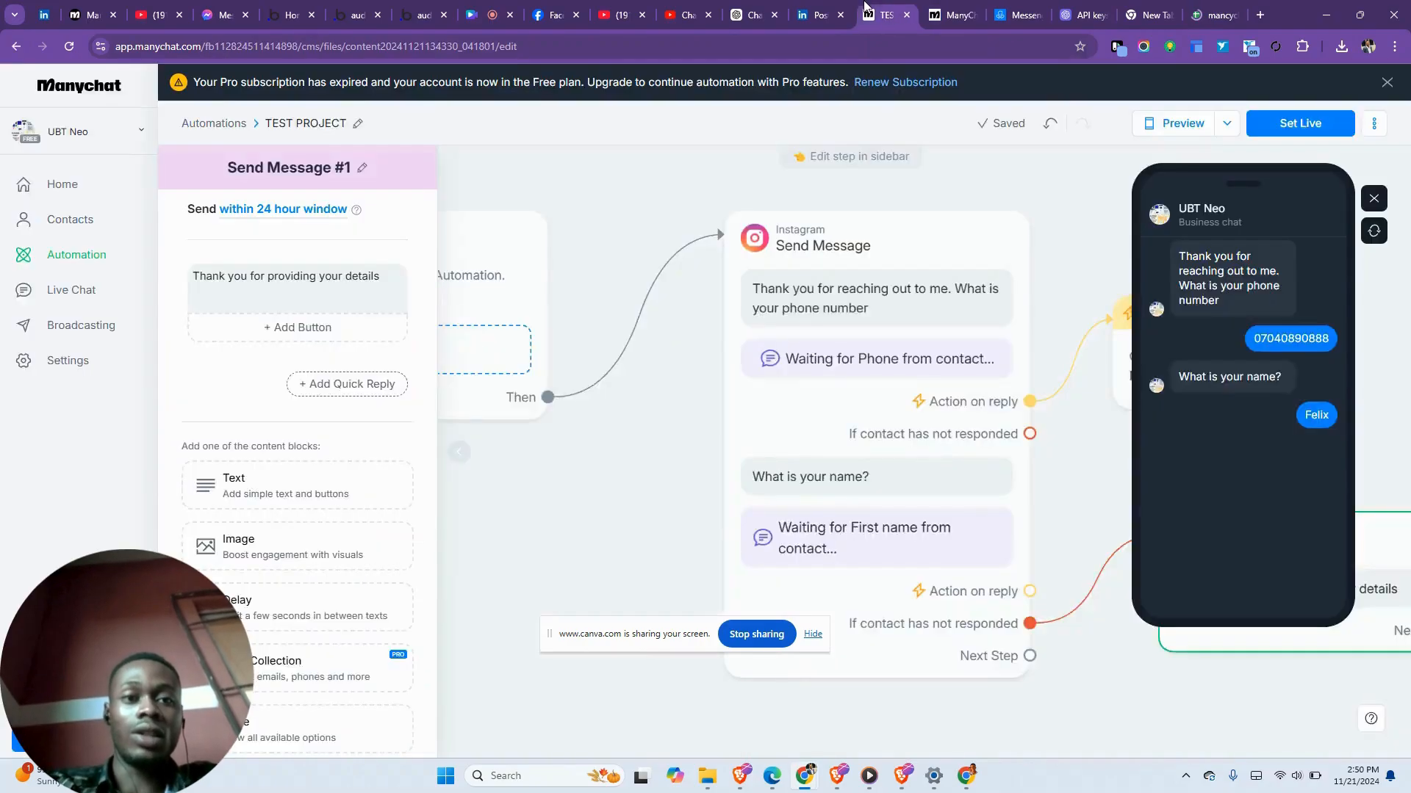